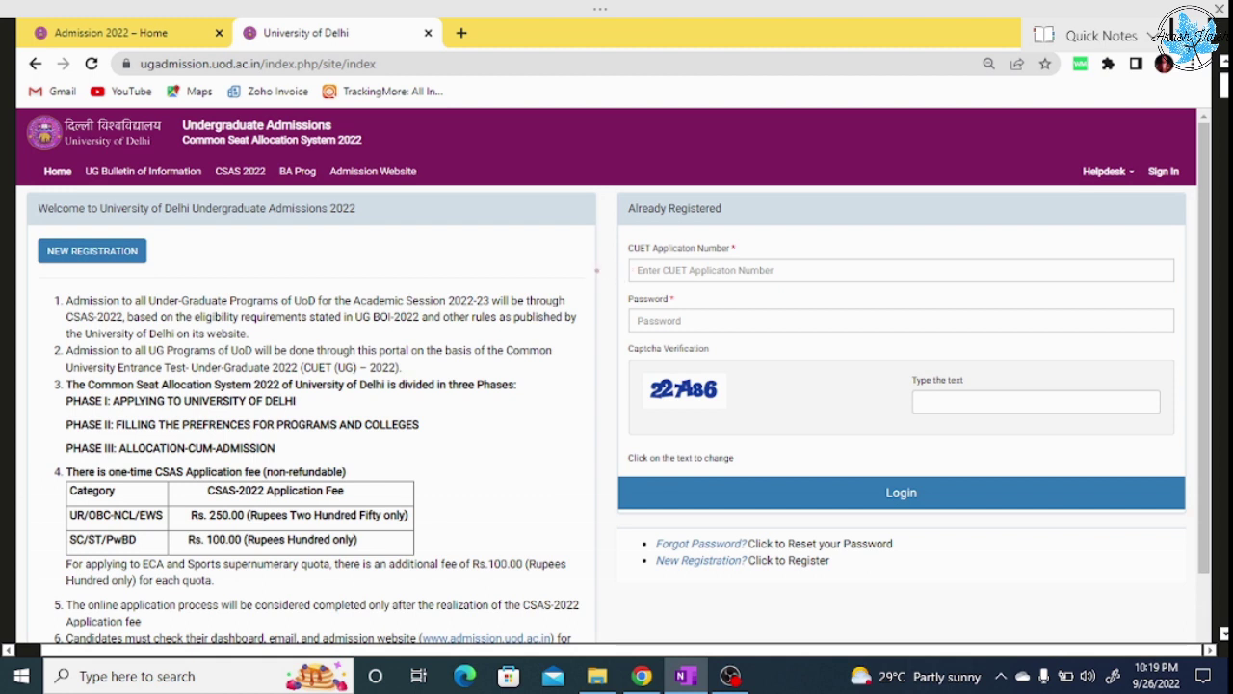
# Draw red arrows to the CUET Application Number and Password fields, circle "Application Number", tick Password, and circle Login
pyautogui.moveTo(583, 271)
pyautogui.mouseDown()
pyautogui.moveTo(621, 268)
pyautogui.moveTo(609, 278)
pyautogui.mouseUp()
pyautogui.moveTo(583, 323); pyautogui.dragTo(619, 321)
pyautogui.moveTo(619, 321); pyautogui.dragTo(612, 330)
pyautogui.moveTo(654, 265)
pyautogui.mouseDown()
pyautogui.moveTo(738, 235)
pyautogui.moveTo(692, 271)
pyautogui.moveTo(712, 284)
pyautogui.mouseUp()
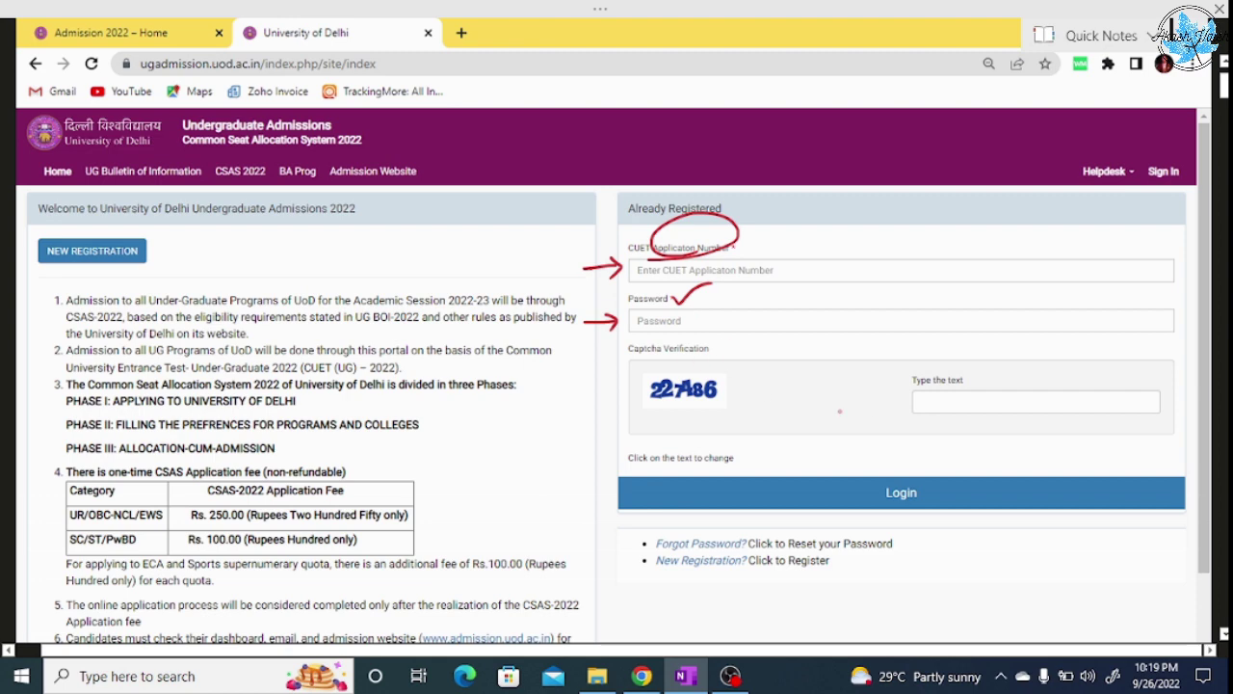
pyautogui.moveTo(911, 477)
pyautogui.mouseDown()
pyautogui.moveTo(931, 487)
pyautogui.moveTo(884, 472)
pyautogui.mouseUp()
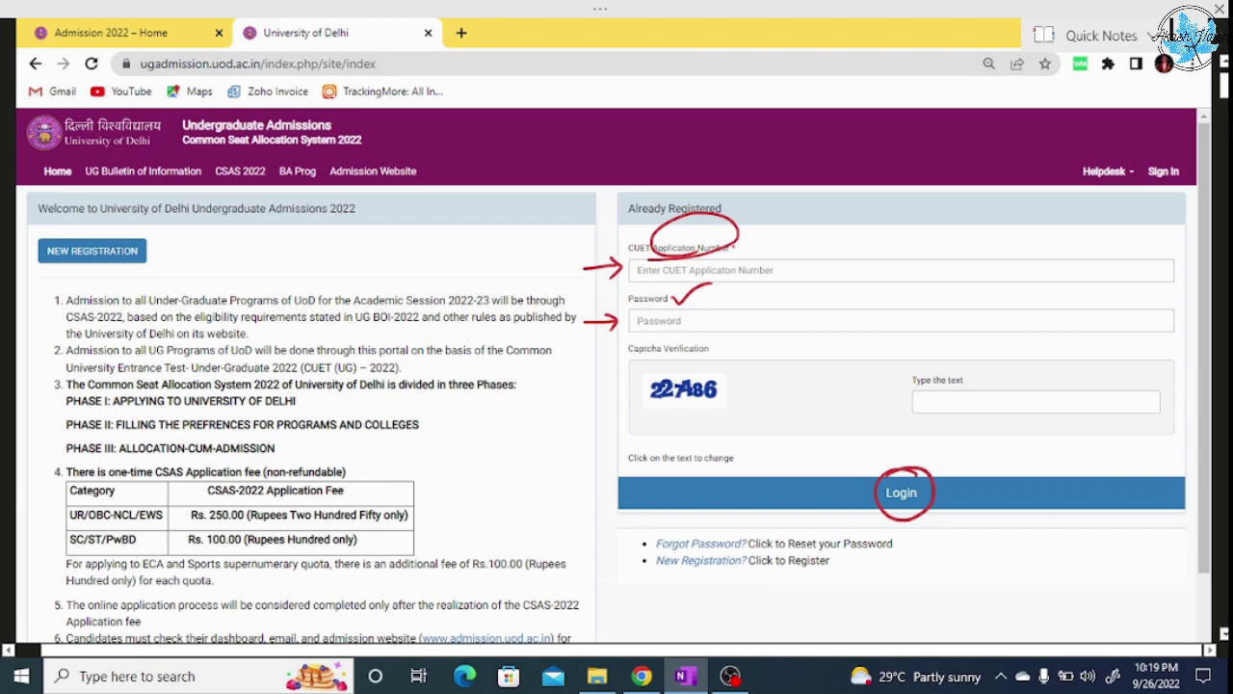
# On the dashboard screenshot, circle View, tick Application Phase 1, and circle the 2 of Application Phase 2 and its Start button
pyautogui.scroll(-1, 896, 501)
pyautogui.scroll(-10, 616, 328)
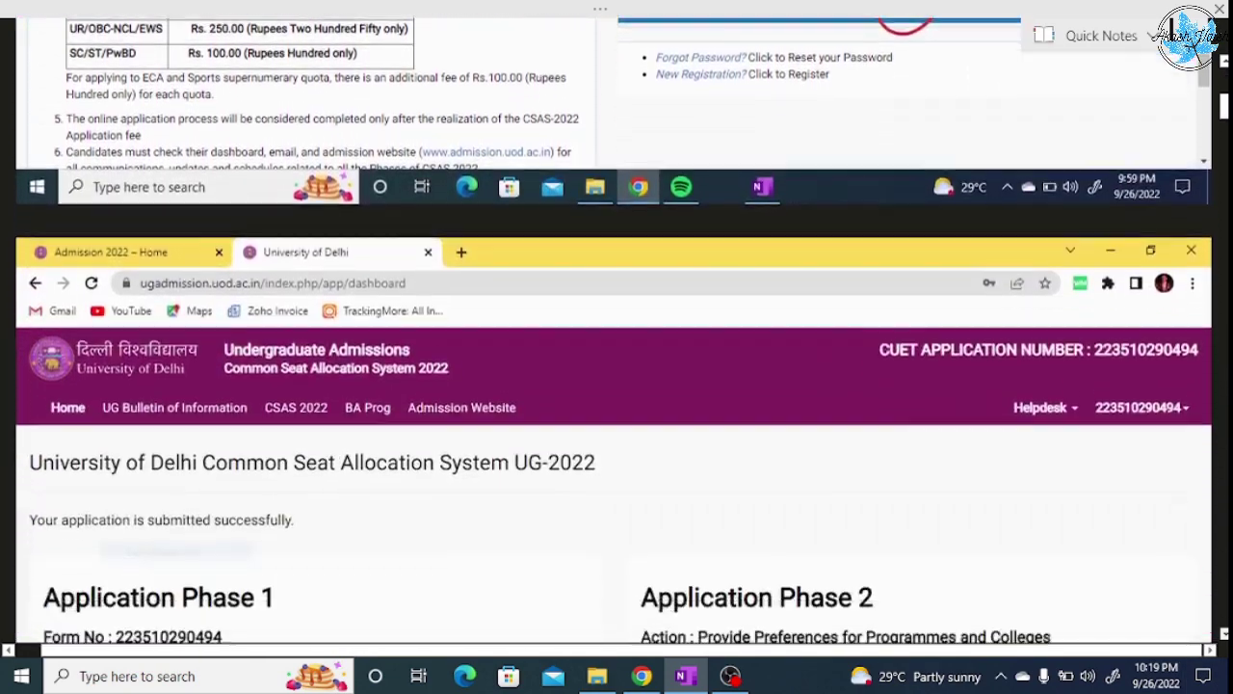
pyautogui.scroll(-2, 1181, 562)
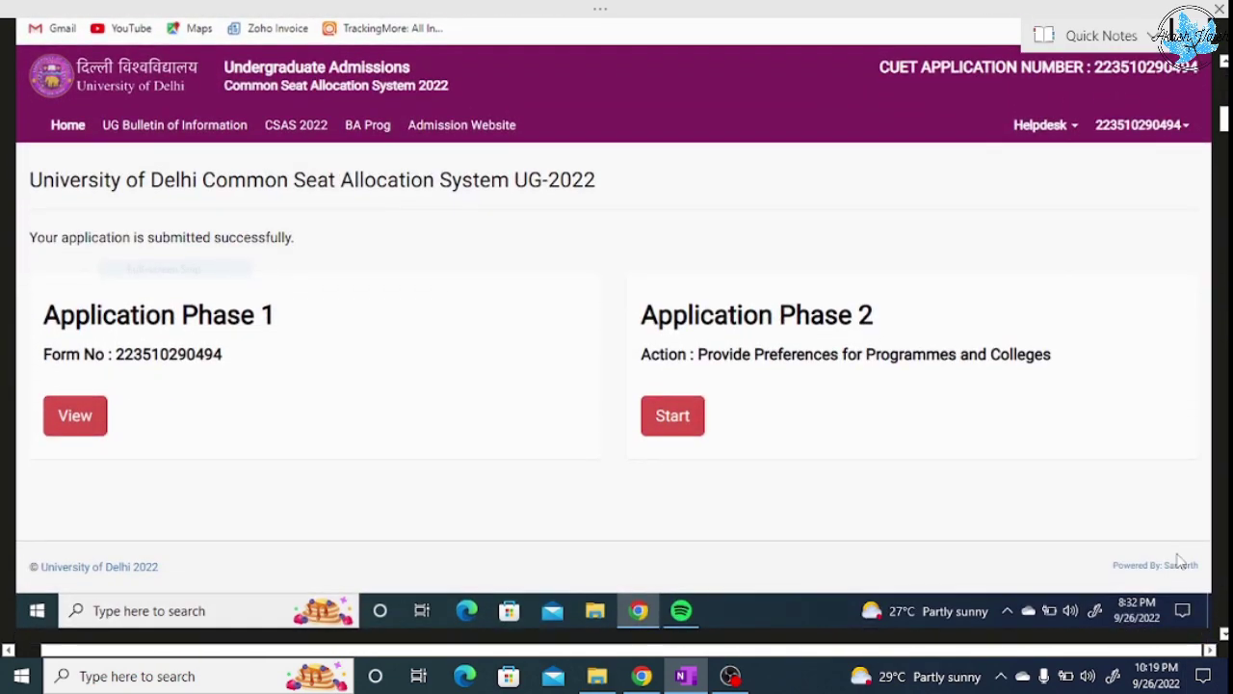
pyautogui.scroll(1, 1181, 562)
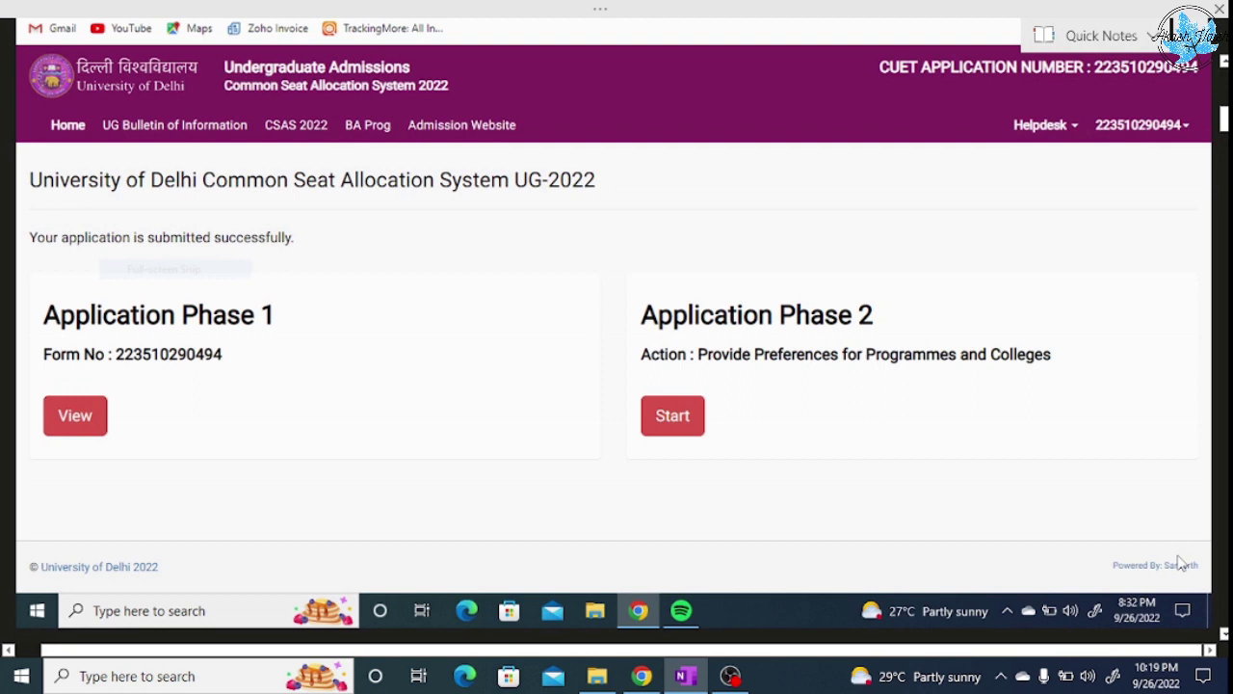
pyautogui.moveTo(135, 391)
pyautogui.mouseDown()
pyautogui.moveTo(94, 482)
pyautogui.moveTo(79, 386)
pyautogui.mouseUp()
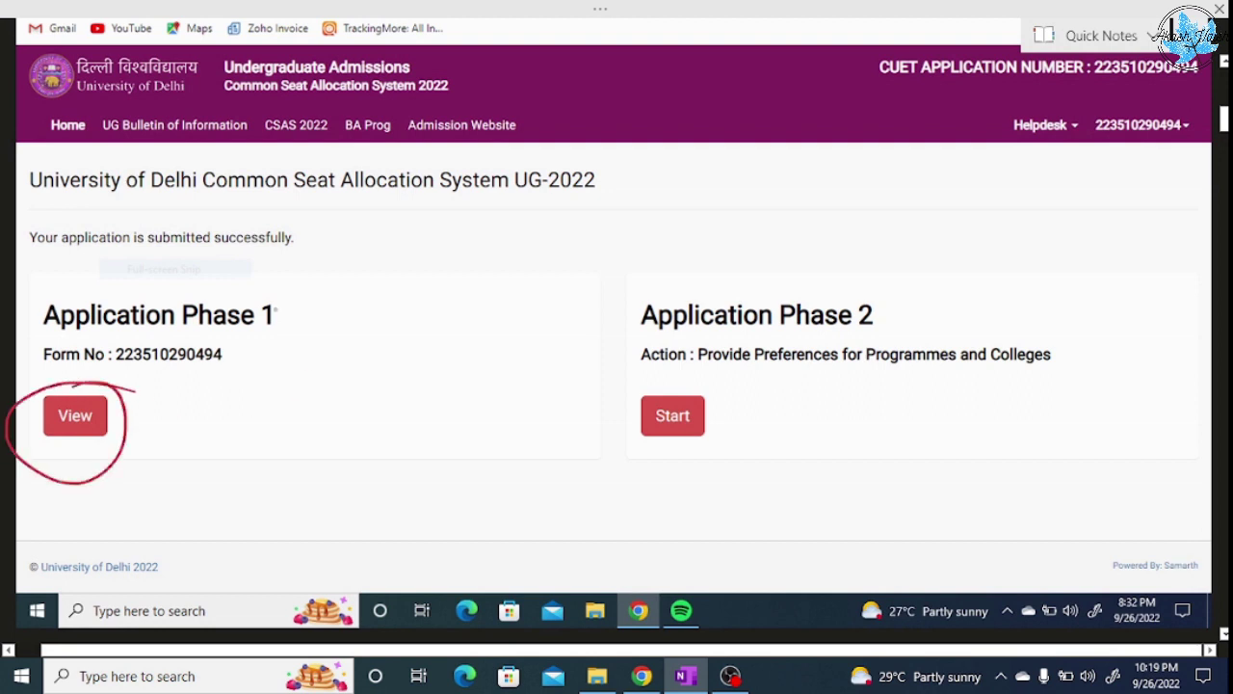
pyautogui.moveTo(256, 335); pyautogui.dragTo(306, 318)
pyautogui.moveTo(838, 327)
pyautogui.mouseDown()
pyautogui.moveTo(902, 312)
pyautogui.moveTo(852, 334)
pyautogui.mouseUp()
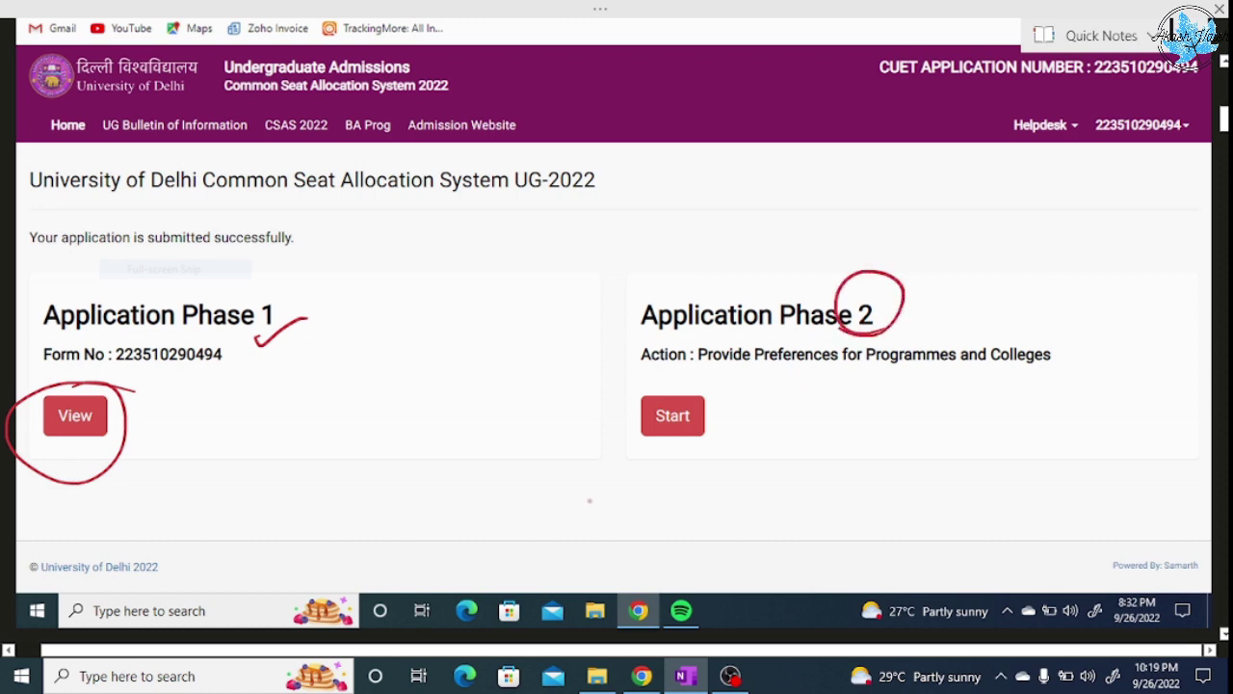
pyautogui.moveTo(636, 439)
pyautogui.mouseDown()
pyautogui.moveTo(693, 362)
pyautogui.moveTo(639, 443)
pyautogui.mouseUp()
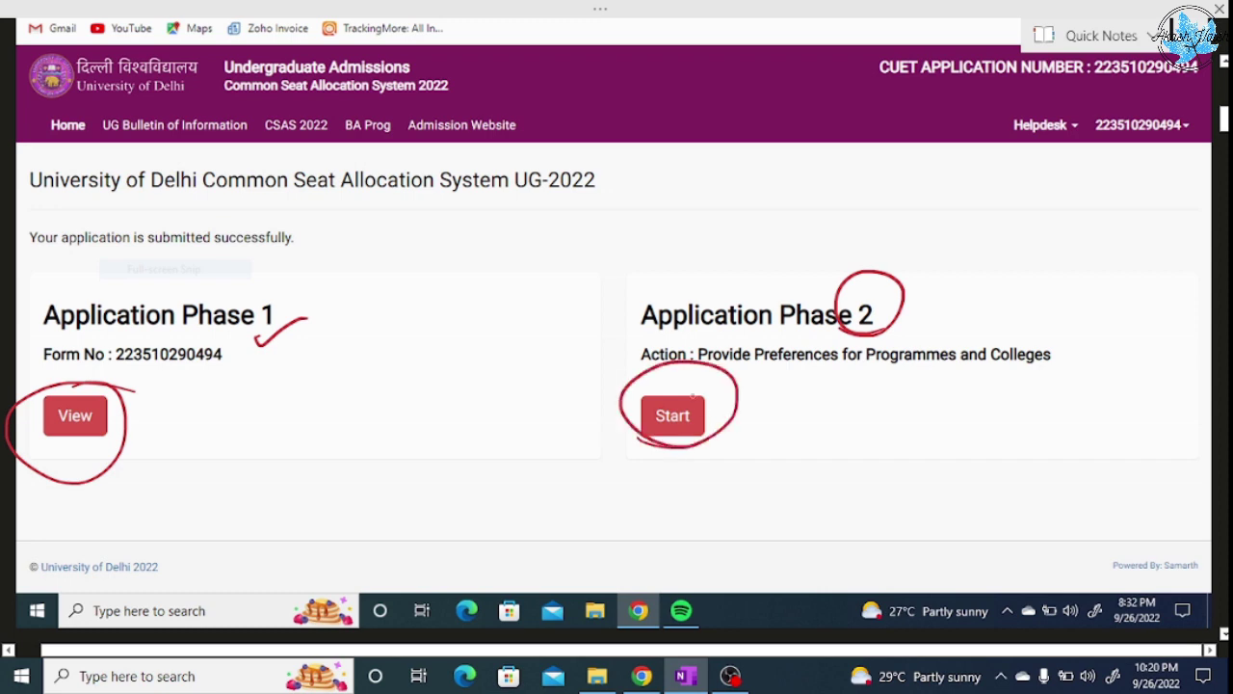
# On the Subject Mapping screenshot, circle the four stage headings: Subject Mapping, Programme Eligibility, Preferences Selection and Preview Preferences
pyautogui.scroll(-5, 693, 394)
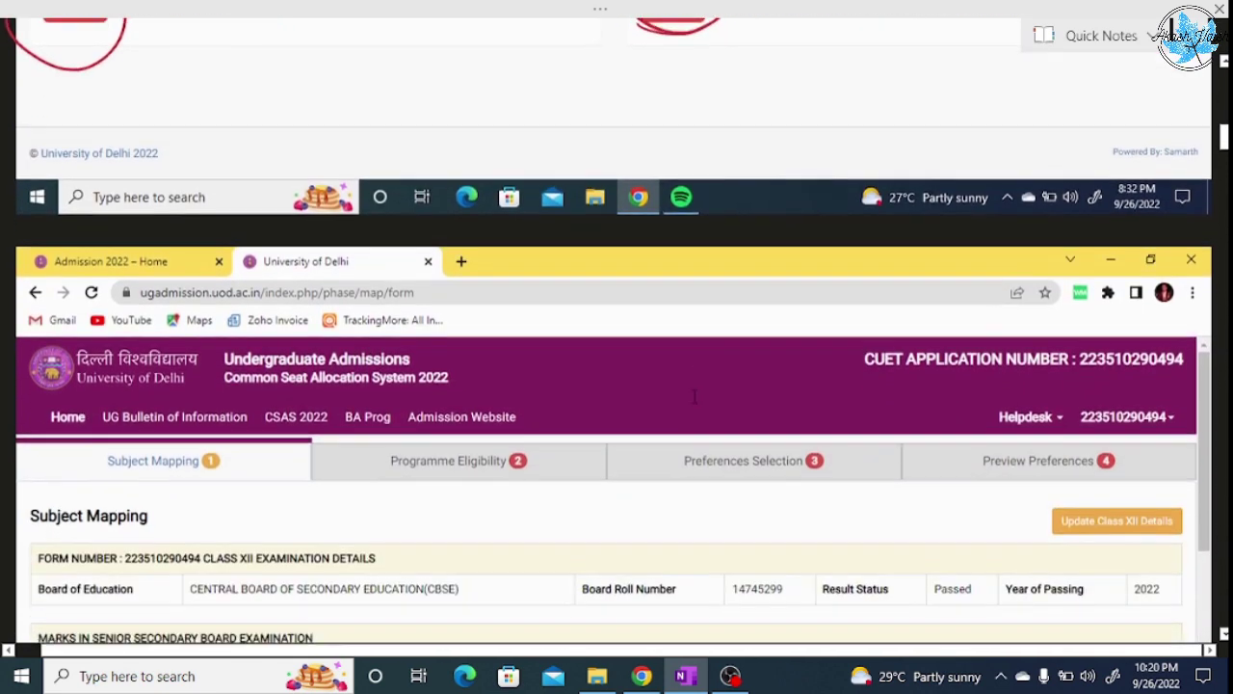
pyautogui.scroll(-1, 693, 394)
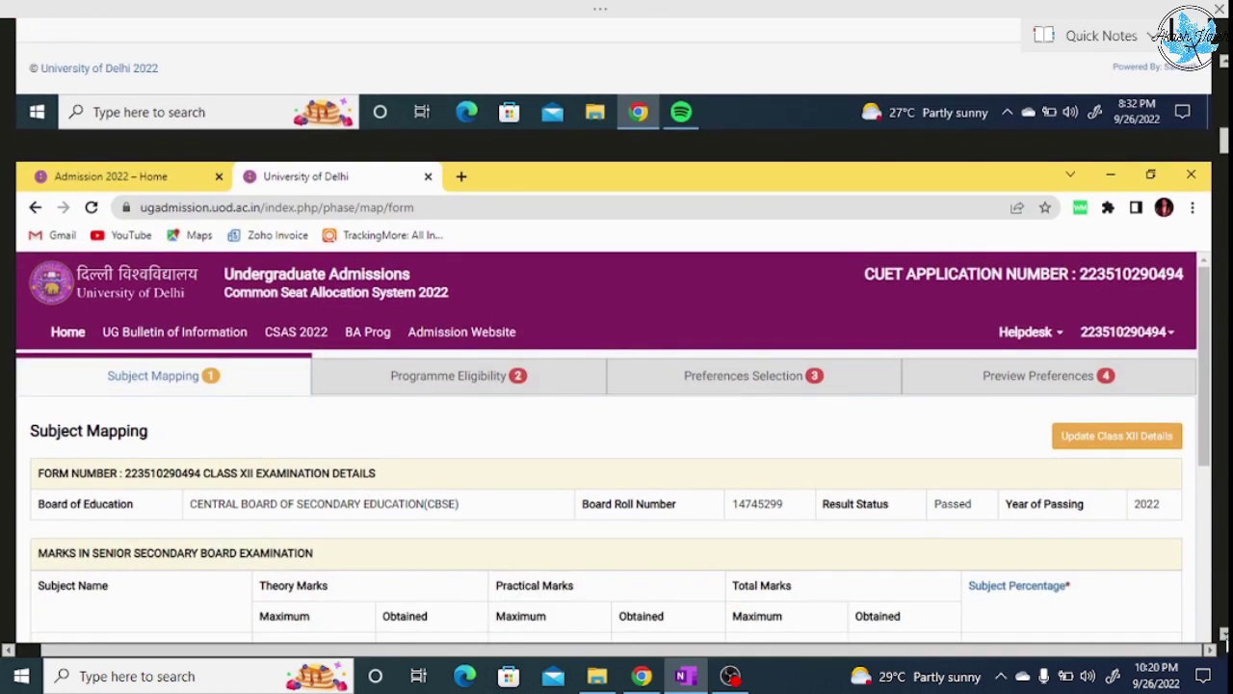
pyautogui.scroll(-2, 617, 386)
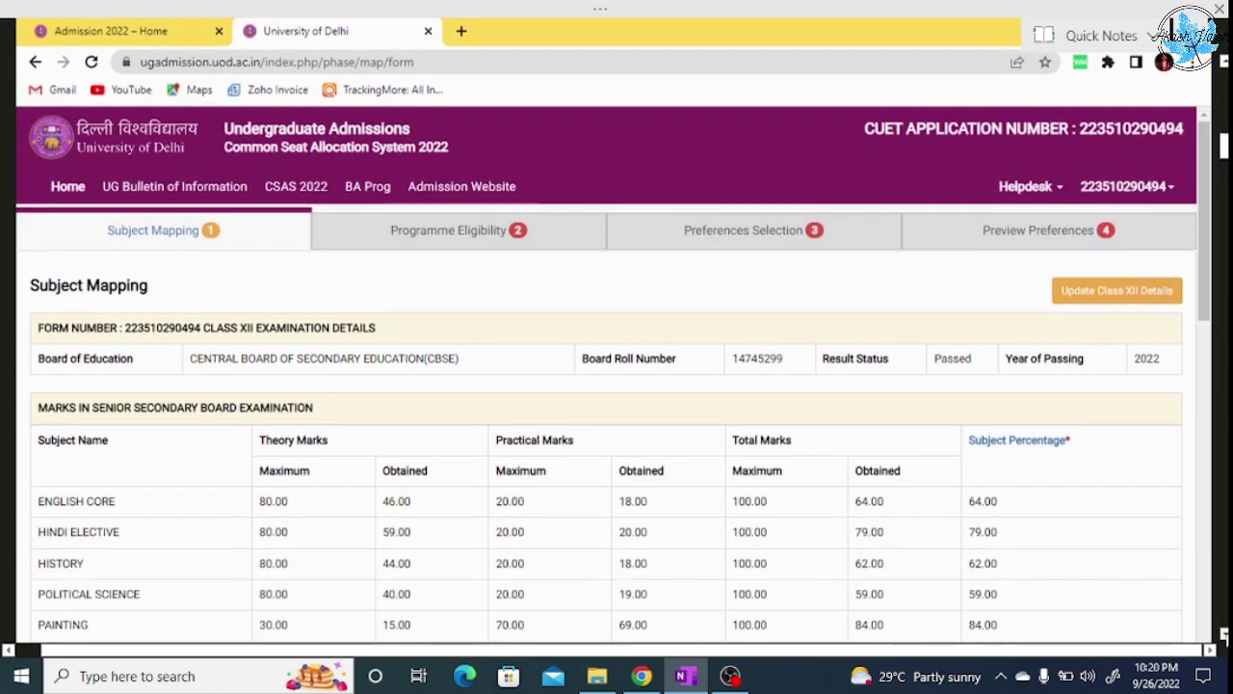
pyautogui.scroll(-1, 616, 386)
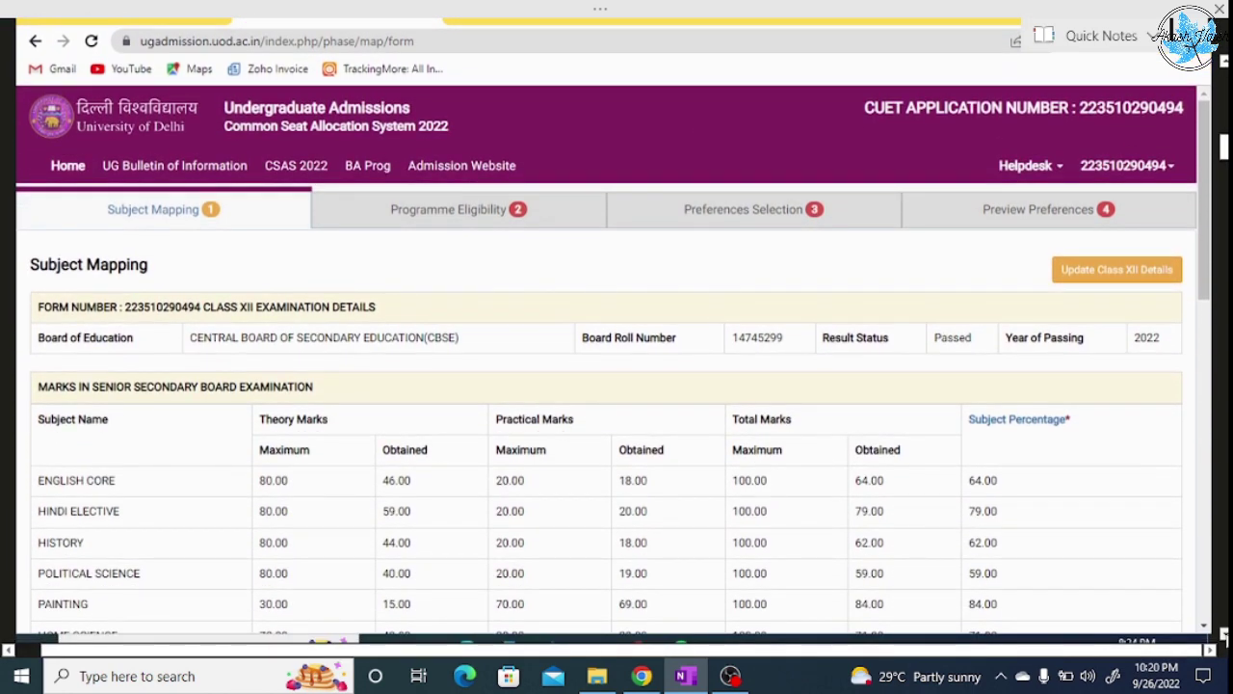
pyautogui.moveTo(229, 203)
pyautogui.mouseDown()
pyautogui.moveTo(146, 179)
pyautogui.moveTo(229, 191)
pyautogui.mouseUp()
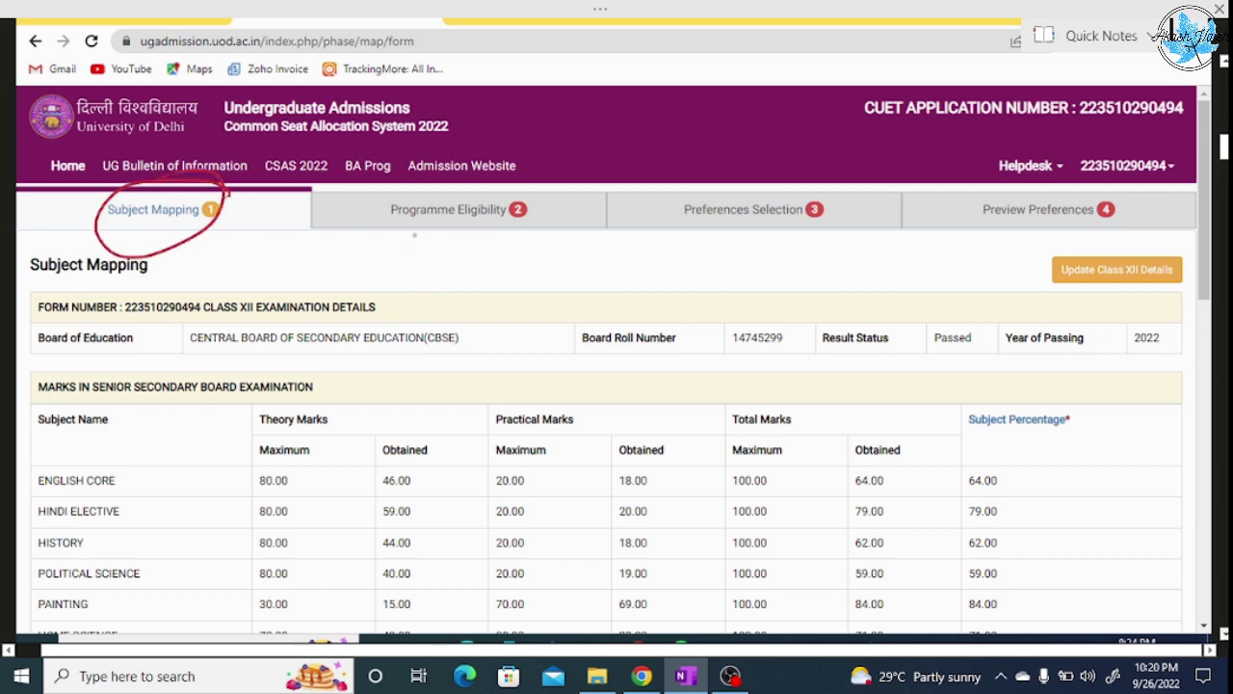
pyautogui.moveTo(414, 235)
pyautogui.mouseDown()
pyautogui.moveTo(535, 214)
pyautogui.moveTo(453, 249)
pyautogui.mouseUp()
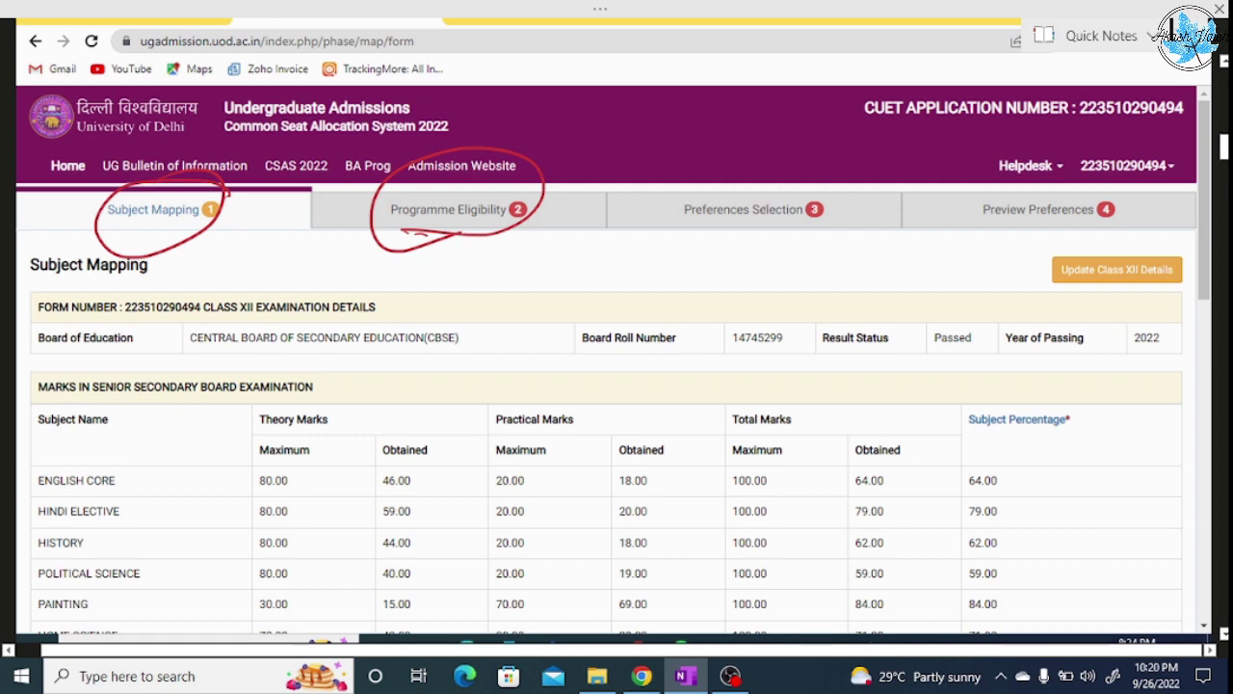
pyautogui.moveTo(686, 229)
pyautogui.mouseDown()
pyautogui.moveTo(819, 223)
pyautogui.moveTo(689, 237)
pyautogui.mouseUp()
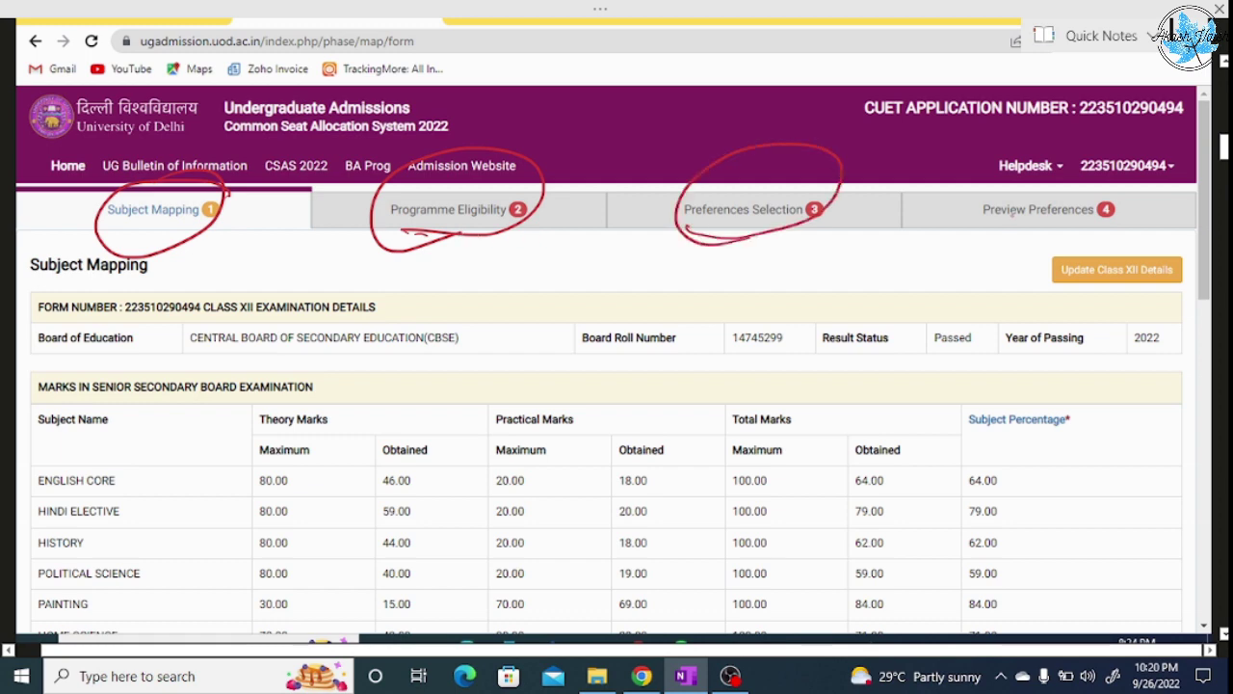
pyautogui.moveTo(979, 225)
pyautogui.mouseDown()
pyautogui.moveTo(998, 232)
pyautogui.moveTo(1002, 182)
pyautogui.moveTo(1014, 245)
pyautogui.mouseUp()
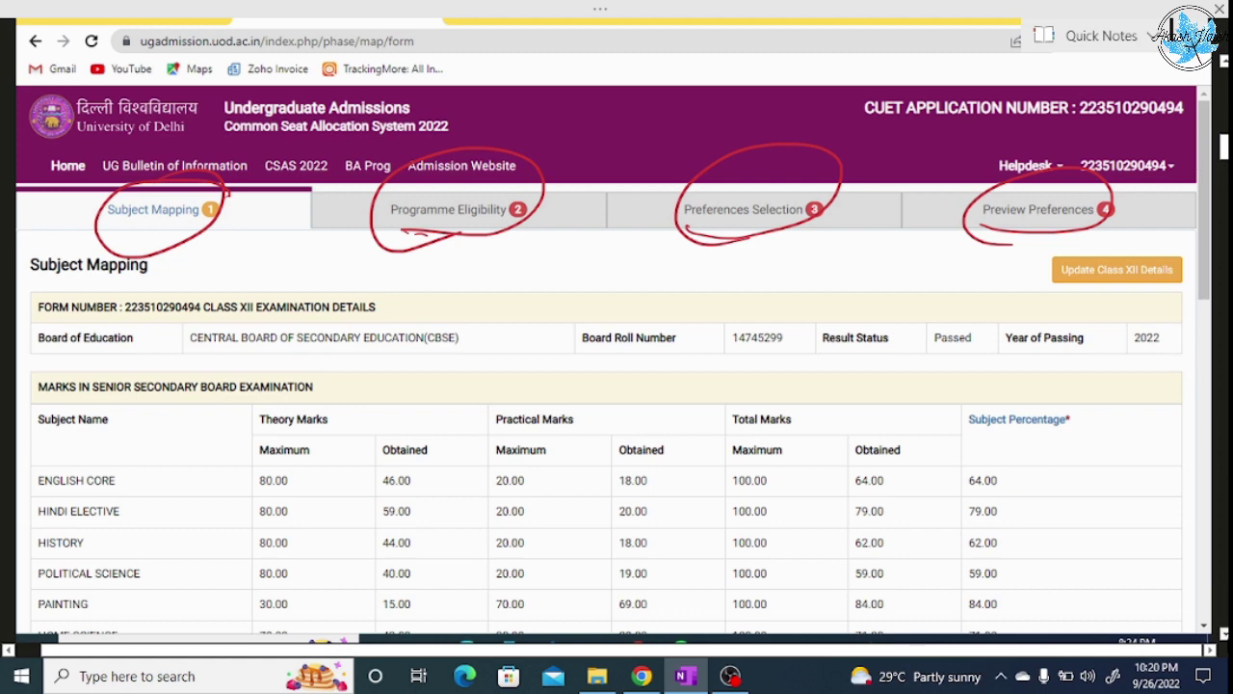
# Tick English Core, History and Painting in the marks table, and circle Update Class XII Details
pyautogui.scroll(-1, 621, 331)
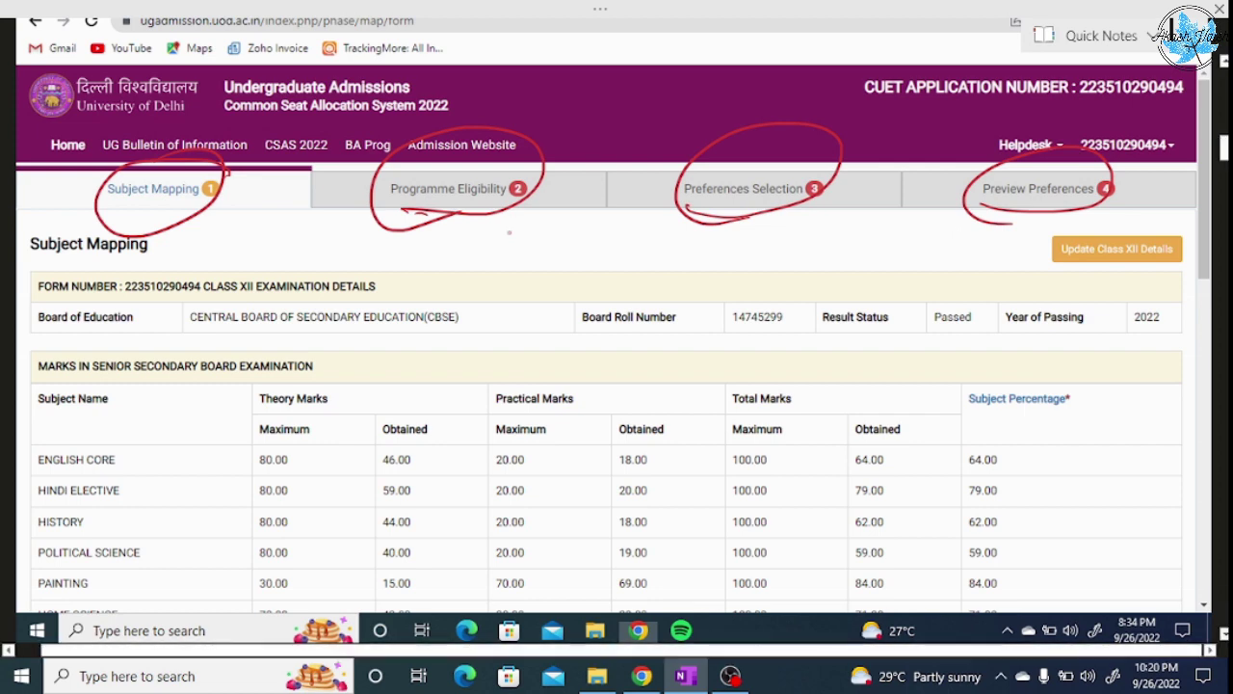
pyautogui.moveTo(135, 458); pyautogui.dragTo(168, 446)
pyautogui.moveTo(166, 535); pyautogui.dragTo(196, 518)
pyautogui.moveTo(196, 586); pyautogui.dragTo(219, 570)
pyautogui.moveTo(1061, 273)
pyautogui.mouseDown()
pyautogui.moveTo(1071, 277)
pyautogui.moveTo(1060, 236)
pyautogui.moveTo(1131, 252)
pyautogui.mouseUp()
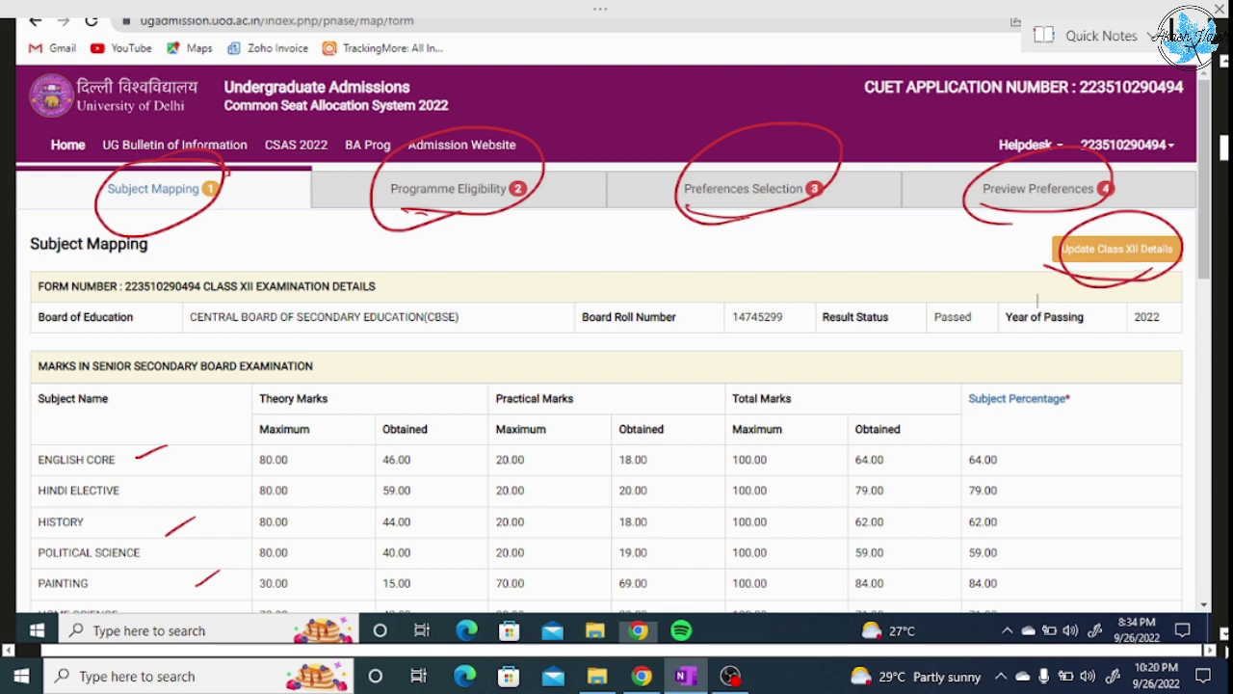
# Underline "CUET test" and "at class XII" in the heading of the unfilled subject mapping screenshot
pyautogui.click(1223, 636)
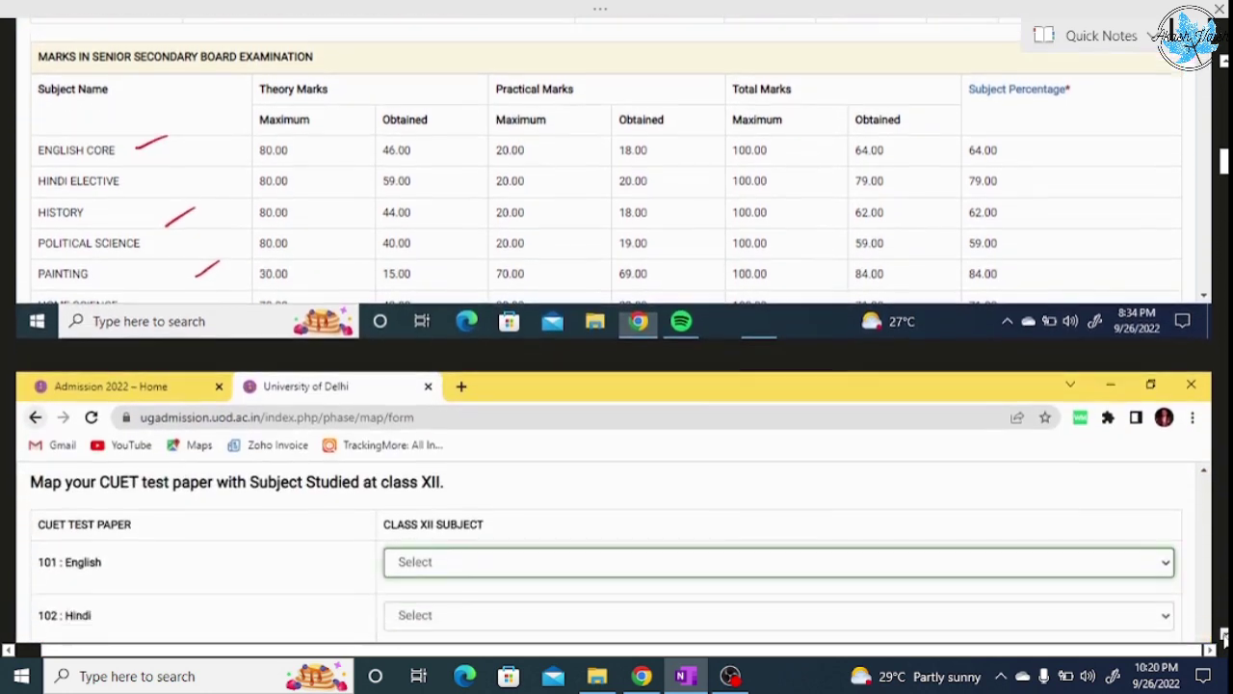
pyautogui.click(1224, 636)
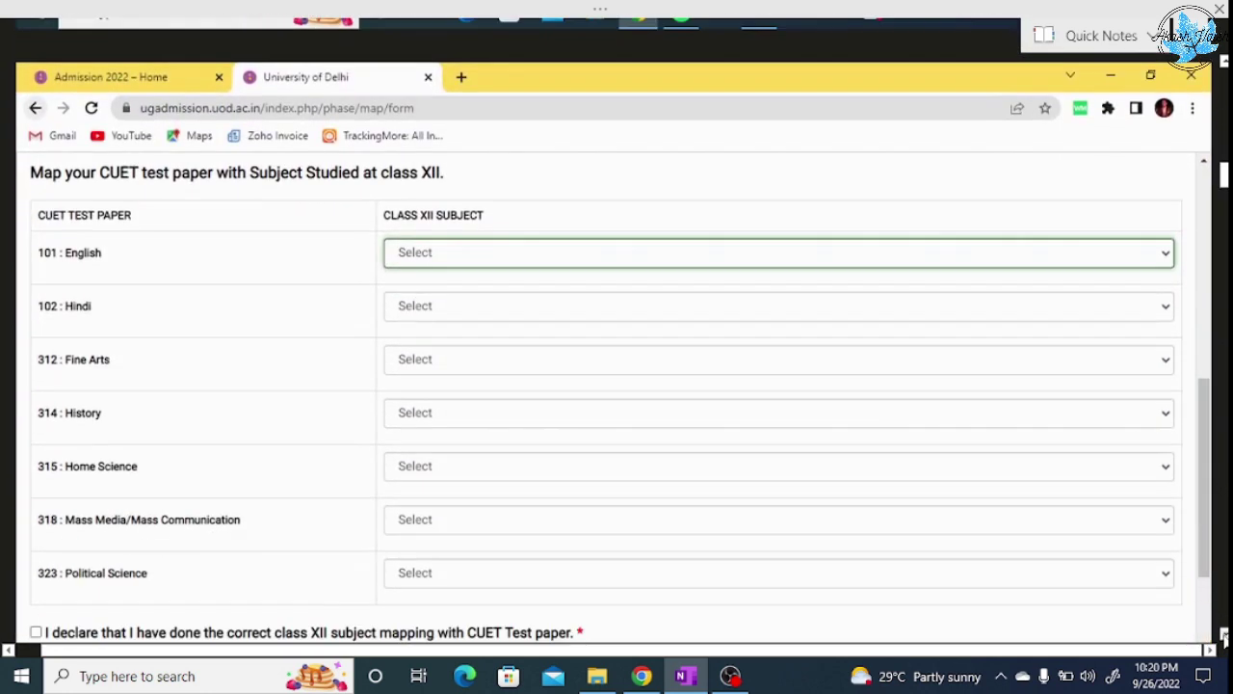
pyautogui.click(1224, 636)
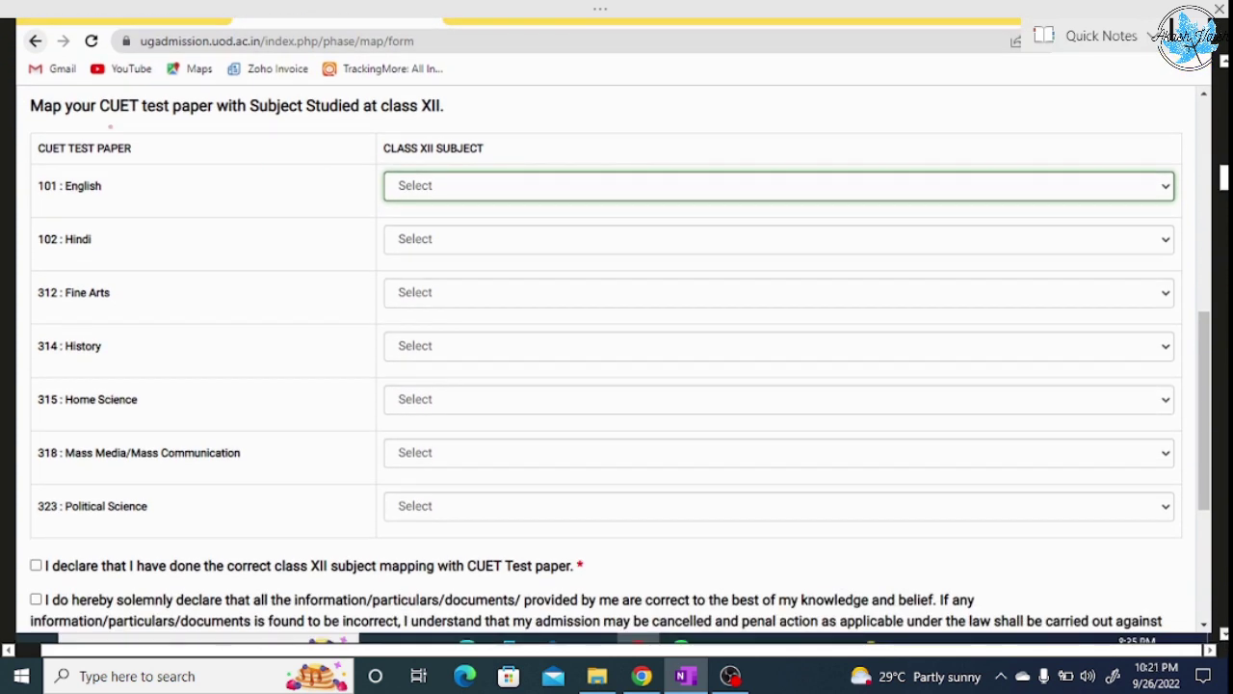
pyautogui.moveTo(98, 119); pyautogui.dragTo(176, 114)
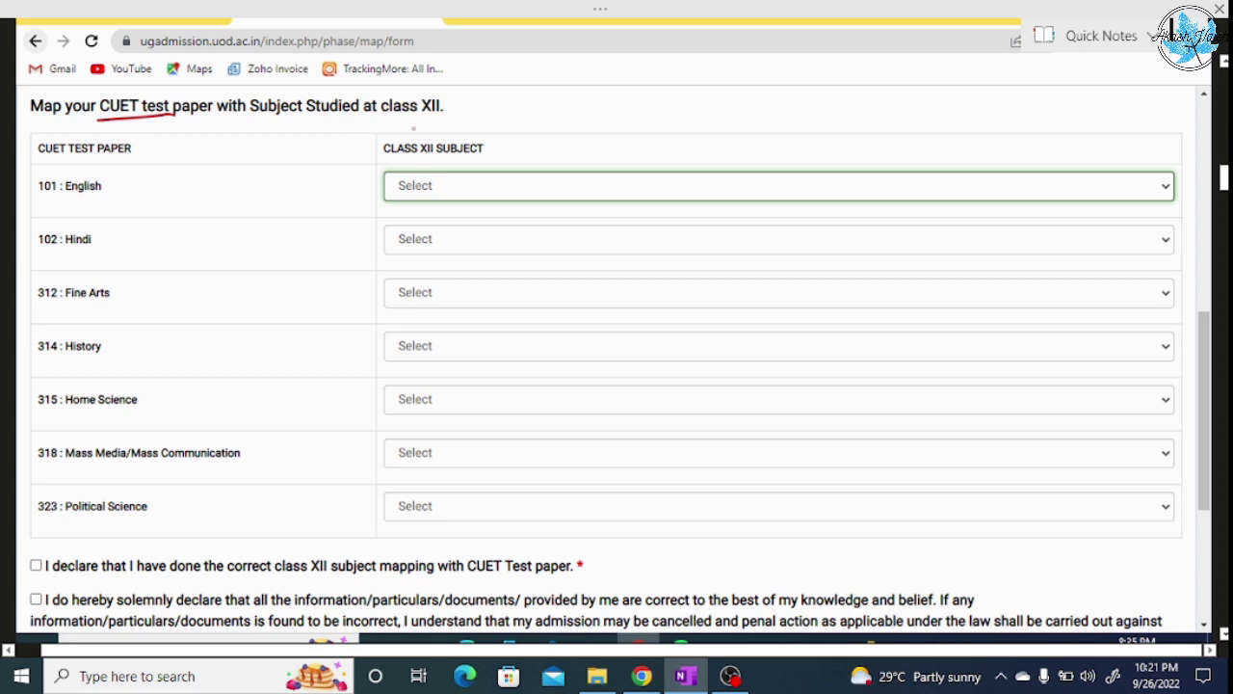
pyautogui.moveTo(363, 124); pyautogui.dragTo(457, 114)
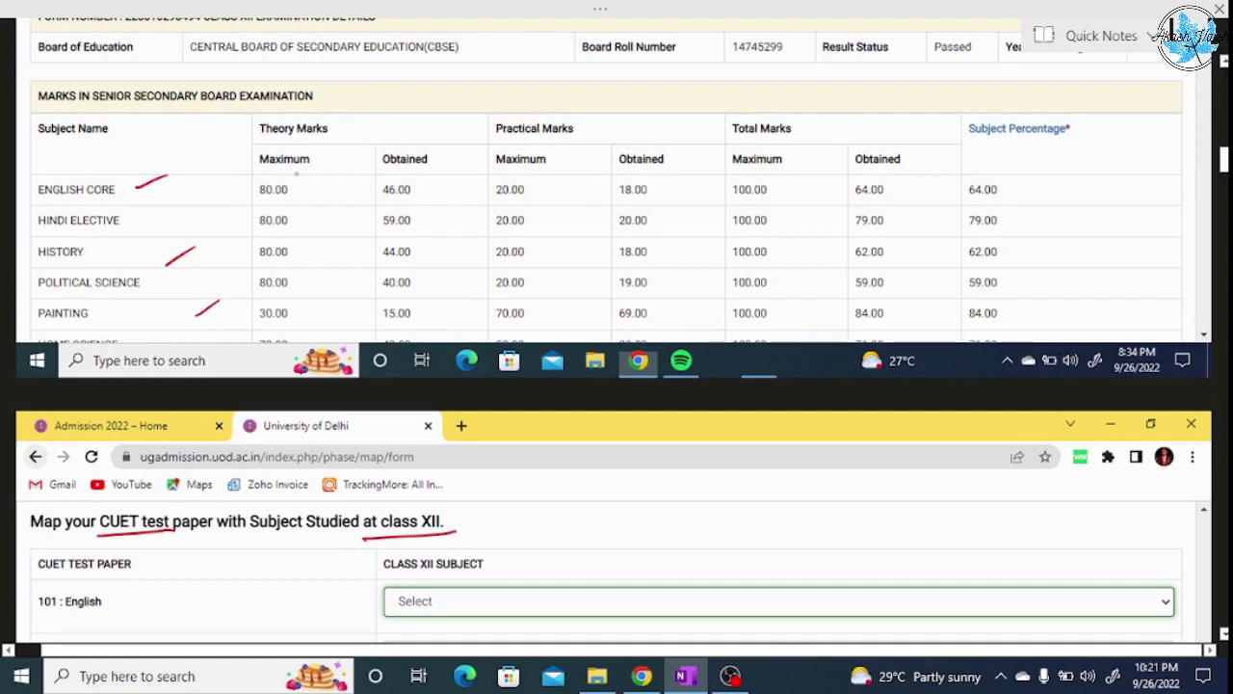
# Return to the marks table and add ticks beside Hindi Elective, History, Political Science, Painting and Home Science
pyautogui.moveTo(142, 225); pyautogui.dragTo(173, 208)
pyautogui.moveTo(112, 259); pyautogui.dragTo(144, 245)
pyautogui.moveTo(137, 302); pyautogui.dragTo(173, 285)
pyautogui.moveTo(117, 329)
pyautogui.mouseDown()
pyautogui.moveTo(146, 312)
pyautogui.moveTo(147, 334)
pyautogui.moveTo(160, 327)
pyautogui.mouseUp()
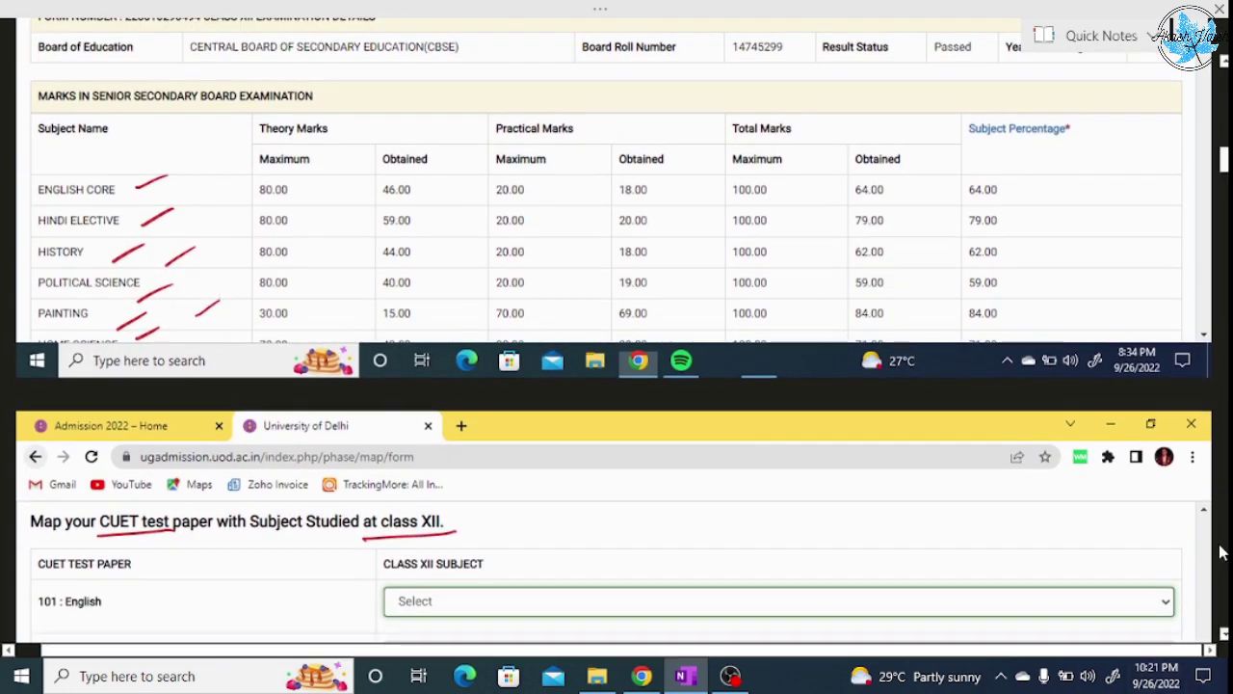
# On the filled-in mapping screenshot, tick English and Hindi, then circle CORE, ELECTIVE, Fine Arts and its NOT APPLICABLE value
pyautogui.click(1223, 633)
pyautogui.scroll(-8, 1223, 633)
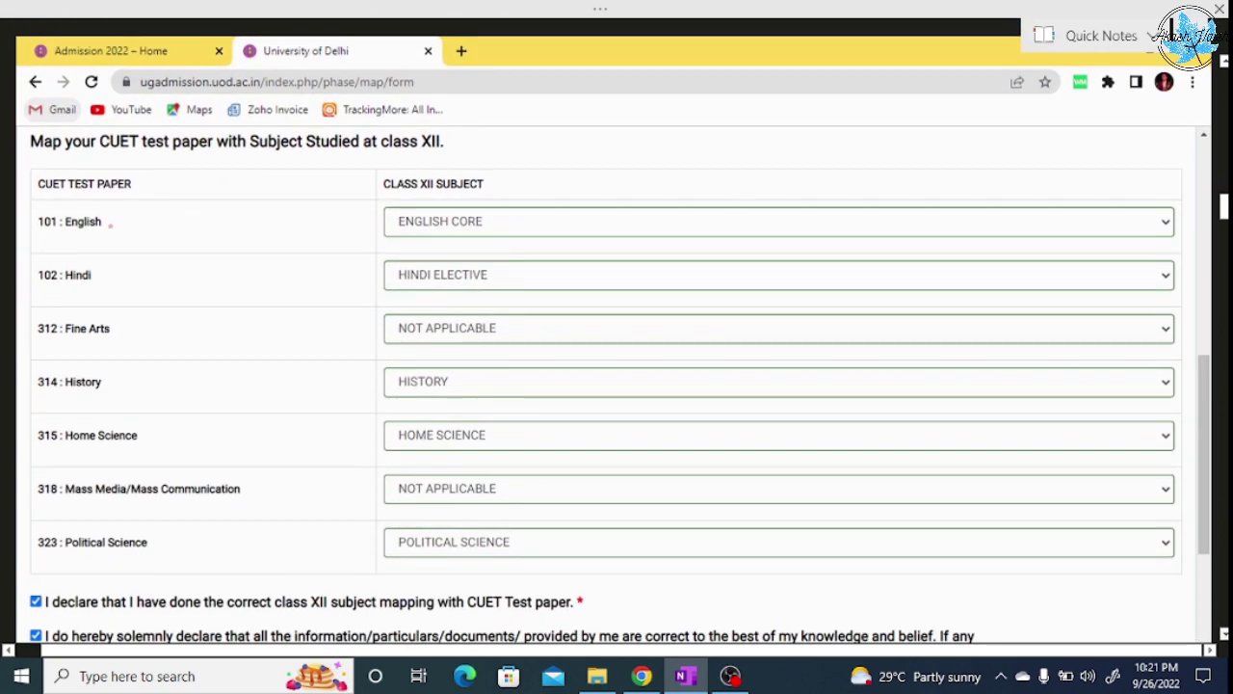
pyautogui.moveTo(85, 238); pyautogui.dragTo(121, 222)
pyautogui.moveTo(458, 242)
pyautogui.mouseDown()
pyautogui.moveTo(505, 221)
pyautogui.moveTo(486, 231)
pyautogui.mouseUp()
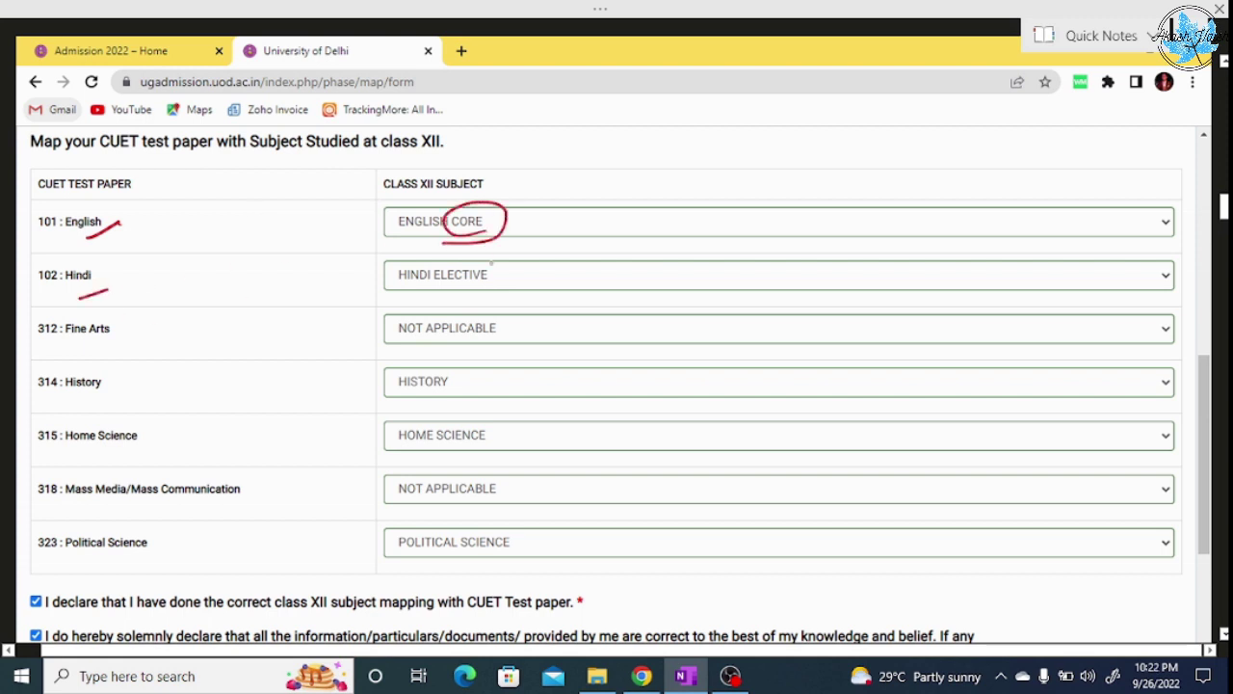
pyautogui.moveTo(447, 291)
pyautogui.mouseDown()
pyautogui.moveTo(480, 293)
pyautogui.moveTo(455, 295)
pyautogui.mouseUp()
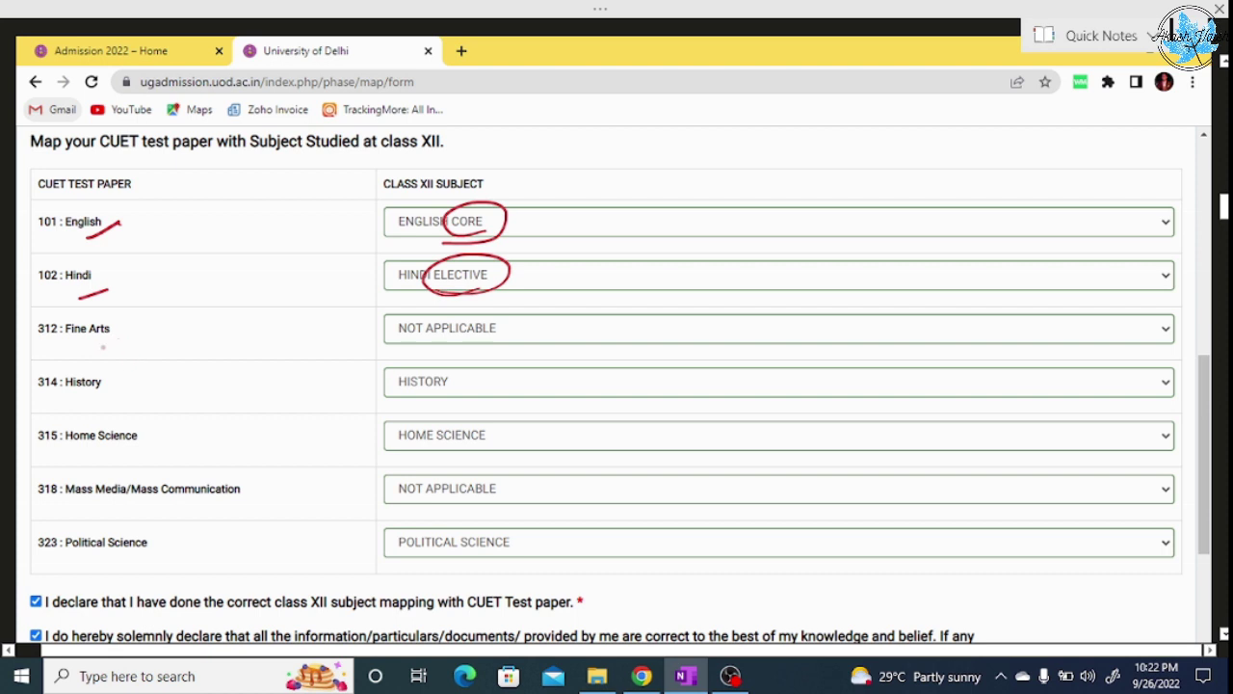
pyautogui.moveTo(71, 344)
pyautogui.mouseDown()
pyautogui.moveTo(118, 348)
pyautogui.moveTo(56, 353)
pyautogui.moveTo(118, 354)
pyautogui.mouseUp()
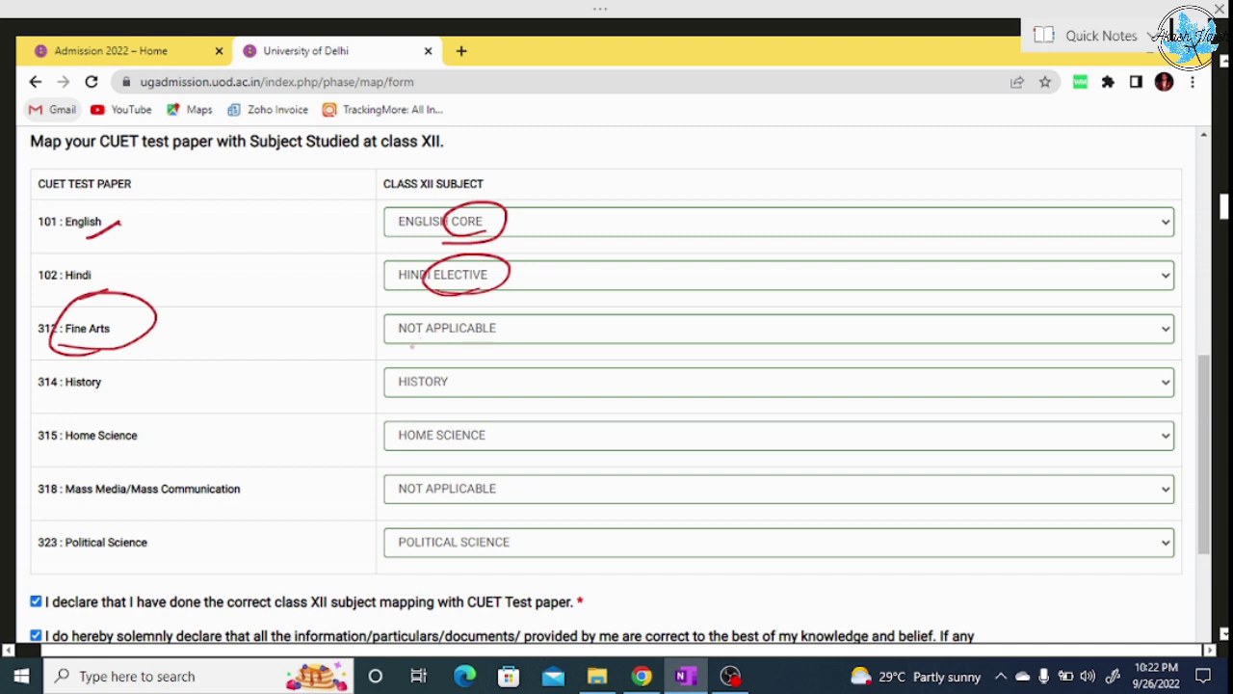
pyautogui.moveTo(412, 347)
pyautogui.mouseDown()
pyautogui.moveTo(509, 335)
pyautogui.moveTo(458, 340)
pyautogui.mouseUp()
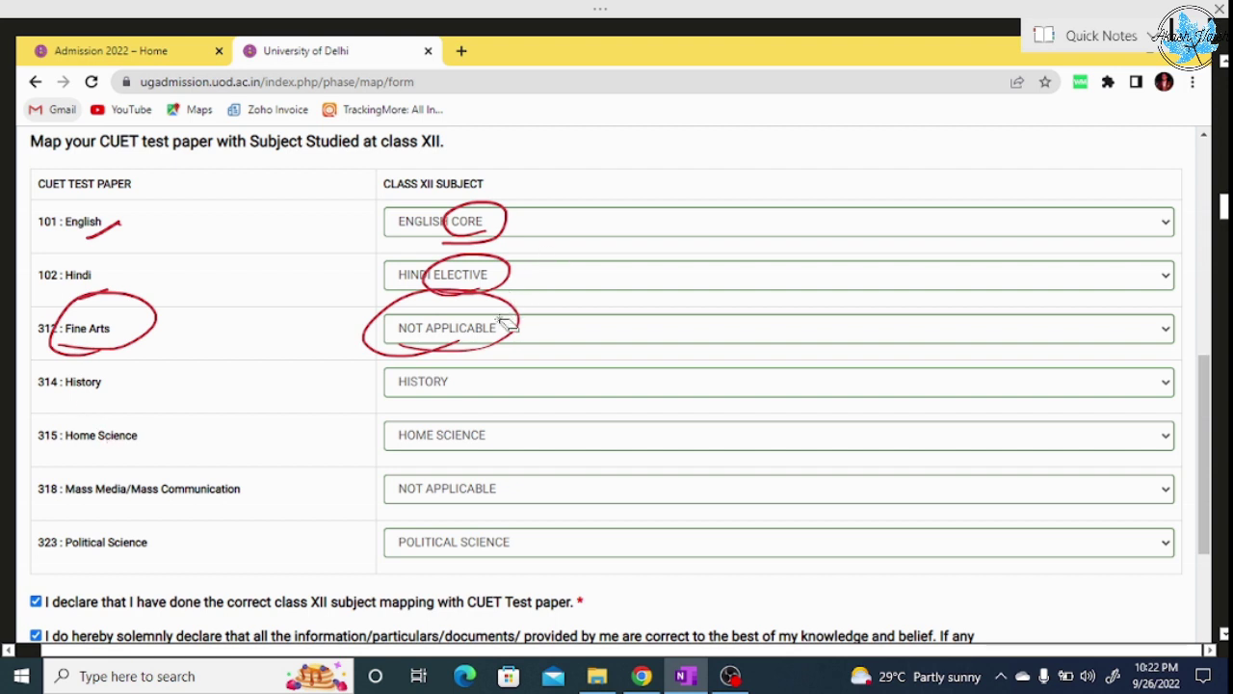
# Erase the circles in the Class XII Subject column, and tick the History and Home Science rows in both columns
pyautogui.moveTo(504, 311)
pyautogui.mouseDown()
pyautogui.moveTo(468, 275)
pyautogui.moveTo(496, 193)
pyautogui.mouseUp()
pyautogui.moveTo(81, 413); pyautogui.dragTo(131, 395)
pyautogui.moveTo(419, 405); pyautogui.dragTo(489, 379)
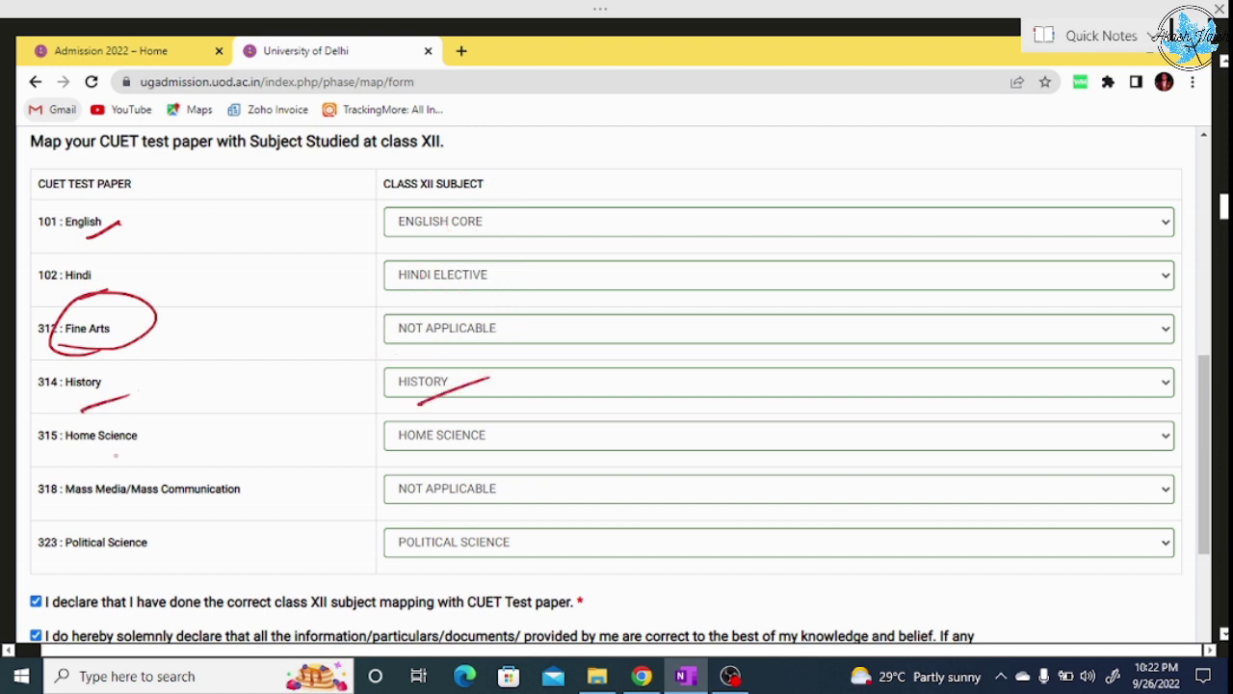
pyautogui.moveTo(114, 456); pyautogui.dragTo(144, 444)
pyautogui.moveTo(409, 447); pyautogui.dragTo(452, 431)
# Underline Mass Media/Mass Communication, mark its NOT APPLICABLE value, and tick Political Science in both columns
pyautogui.moveTo(70, 511); pyautogui.dragTo(252, 493)
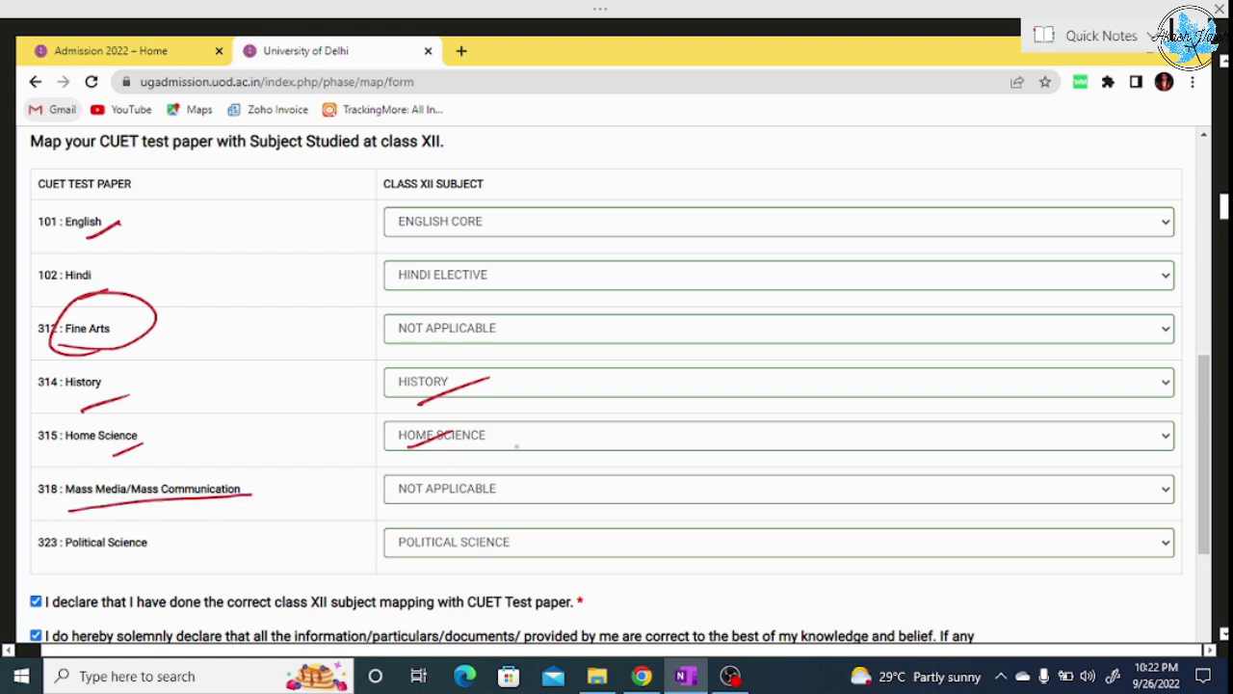
pyautogui.moveTo(410, 505); pyautogui.dragTo(498, 484)
pyautogui.moveTo(107, 565); pyautogui.dragTo(157, 547)
pyautogui.moveTo(410, 569); pyautogui.dragTo(464, 552)
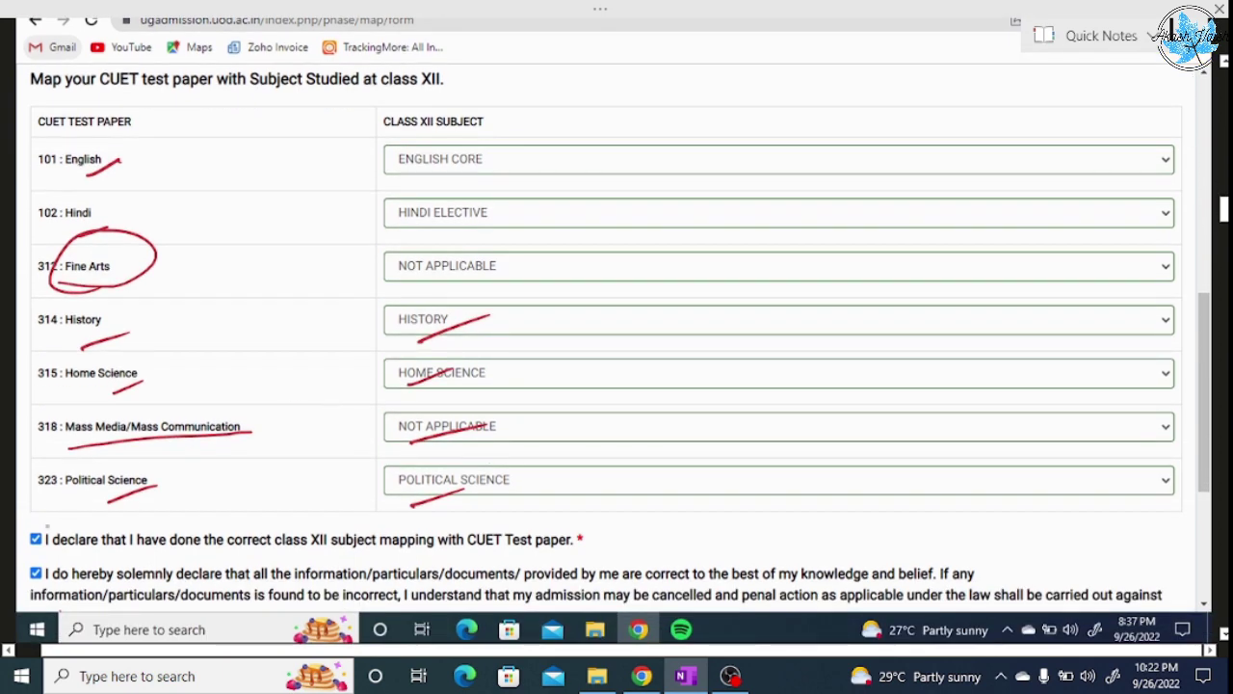
# Circle the checkbox of the first declaration and underline "class XII" and "CUET Test" in its text
pyautogui.moveTo(60, 521)
pyautogui.mouseDown()
pyautogui.moveTo(18, 536)
pyautogui.moveTo(60, 527)
pyautogui.mouseUp()
pyautogui.moveTo(285, 558); pyautogui.dragTo(333, 551)
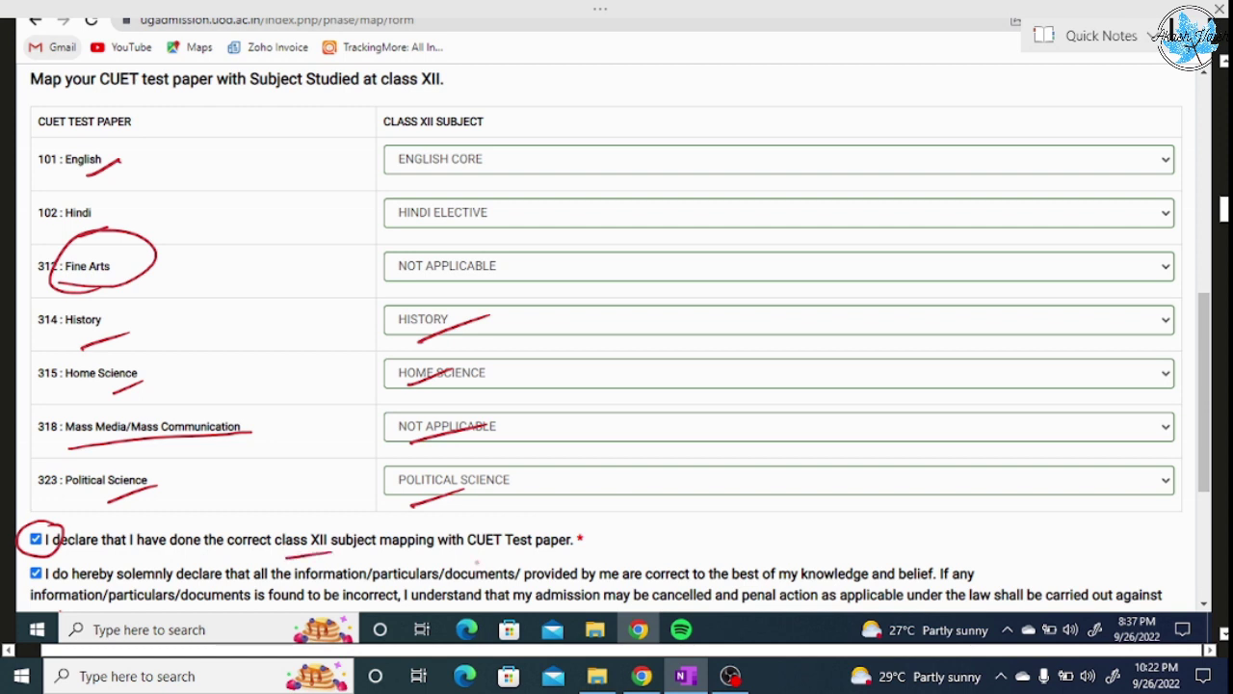
pyautogui.moveTo(465, 554); pyautogui.dragTo(524, 545)
# In the red Note, mark the first bullet, underline "is required", box NOT APPLICABLE and CUET TEST PAPER, and circle "XII Subject"
pyautogui.scroll(-10, 1224, 636)
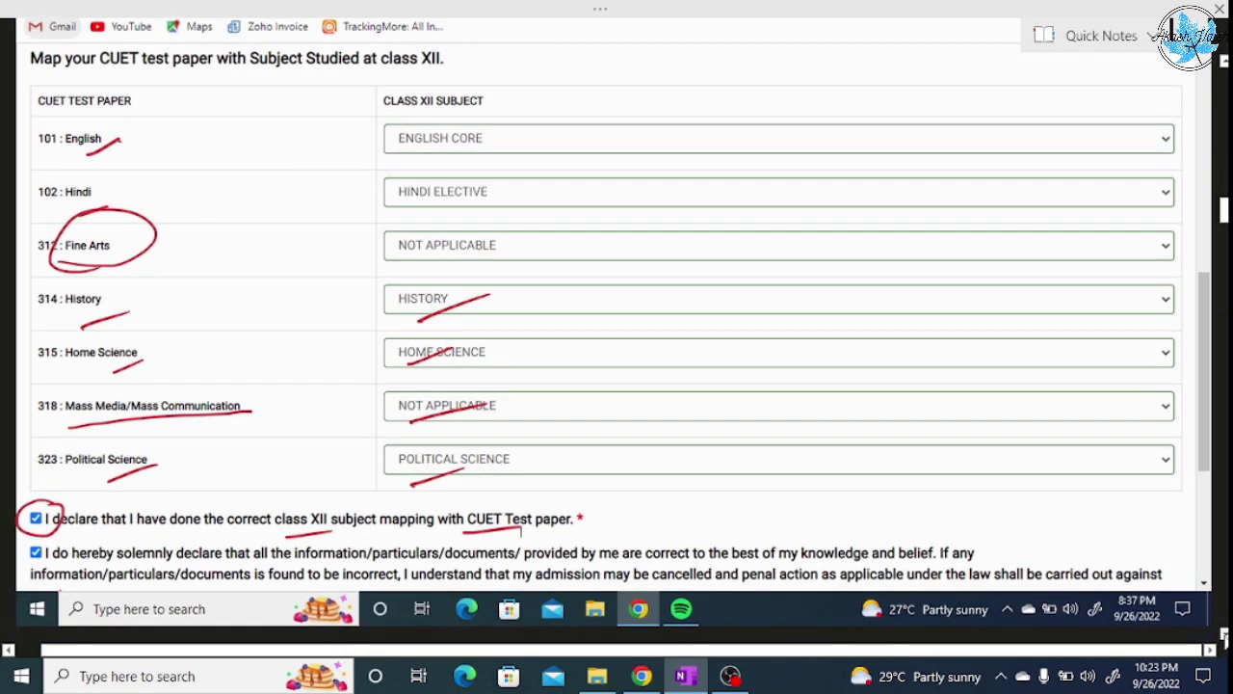
pyautogui.scroll(-5, 1224, 636)
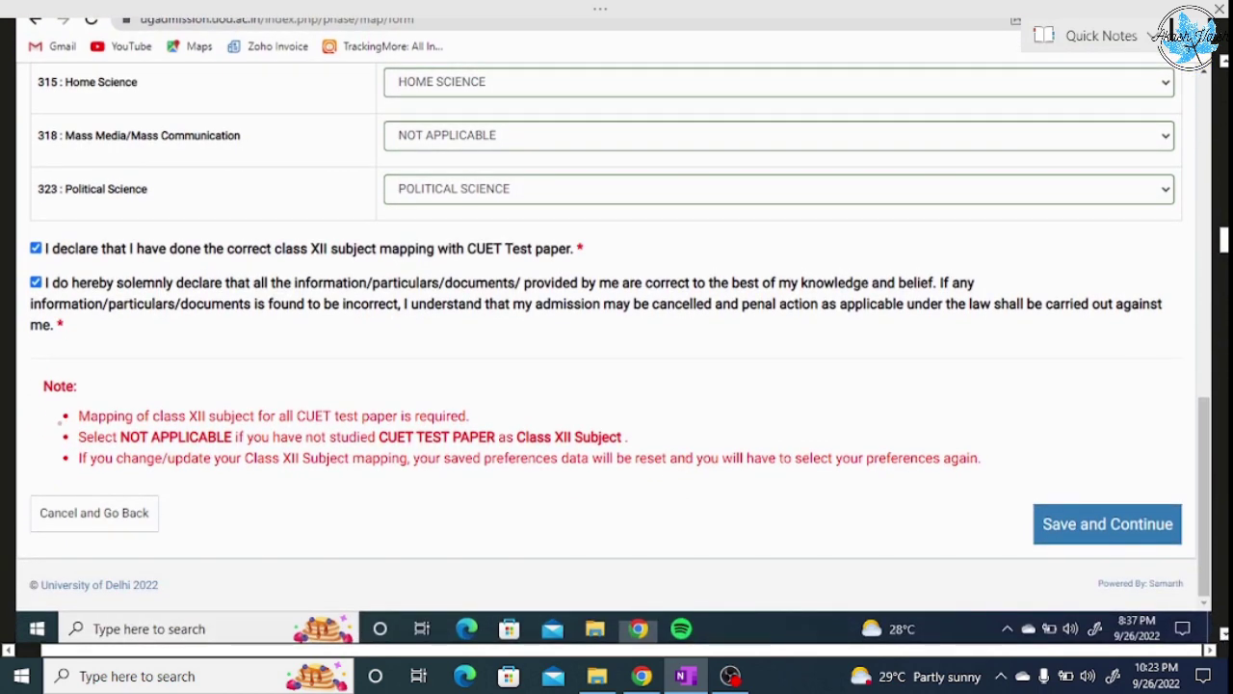
pyautogui.moveTo(48, 436); pyautogui.dragTo(87, 414)
pyautogui.moveTo(410, 421)
pyautogui.mouseDown()
pyautogui.moveTo(393, 422)
pyautogui.moveTo(433, 421)
pyautogui.mouseUp()
pyautogui.moveTo(122, 447)
pyautogui.mouseDown()
pyautogui.moveTo(241, 446)
pyautogui.moveTo(223, 419)
pyautogui.moveTo(131, 430)
pyautogui.moveTo(121, 446)
pyautogui.mouseUp()
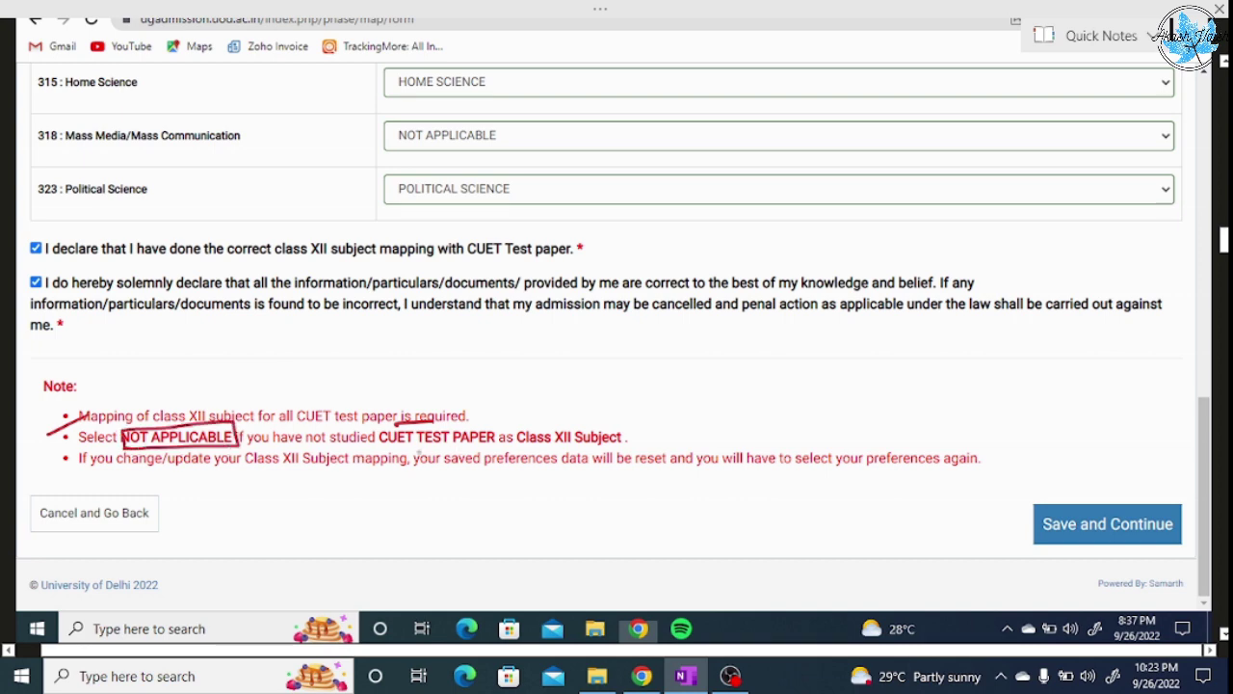
pyautogui.moveTo(391, 447)
pyautogui.mouseDown()
pyautogui.moveTo(478, 447)
pyautogui.moveTo(495, 434)
pyautogui.moveTo(405, 424)
pyautogui.moveTo(391, 445)
pyautogui.mouseUp()
pyautogui.moveTo(549, 449)
pyautogui.mouseDown()
pyautogui.moveTo(592, 449)
pyautogui.moveTo(578, 452)
pyautogui.mouseUp()
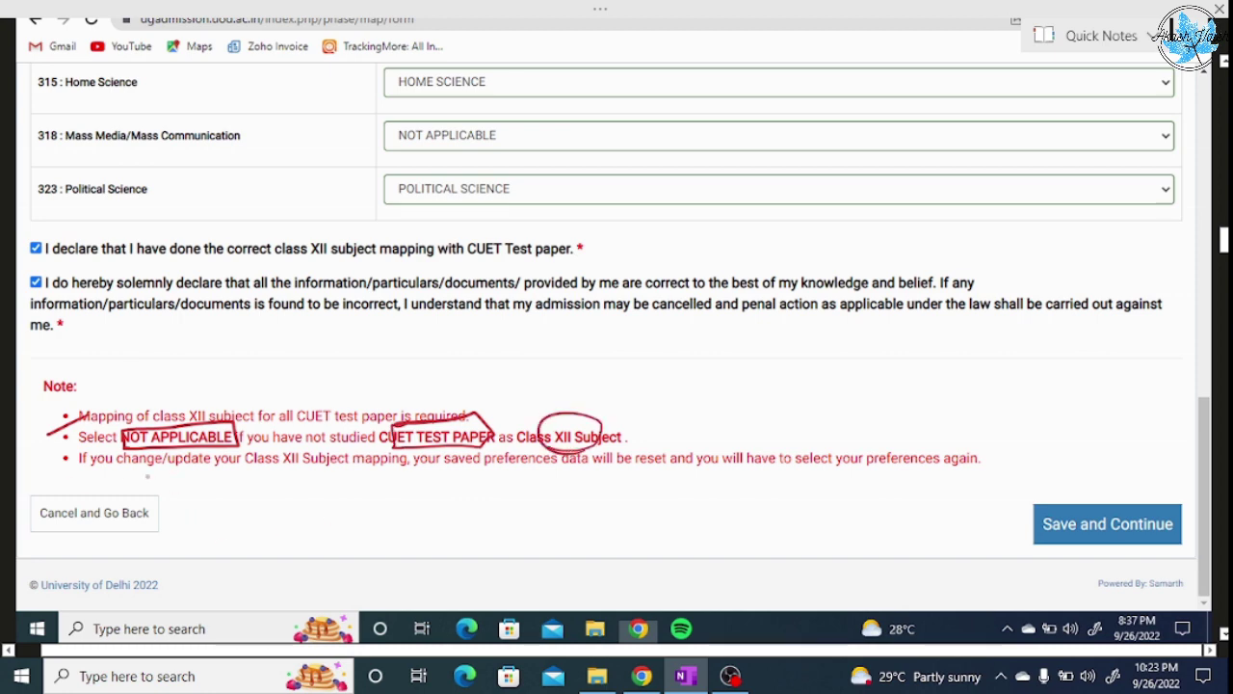
# Underline the key words of the third note bullet: change, Class XII, Subject mapping, saved preferences, select your, and preferences again
pyautogui.moveTo(137, 475); pyautogui.dragTo(164, 475)
pyautogui.moveTo(258, 473); pyautogui.dragTo(369, 473)
pyautogui.moveTo(471, 468); pyautogui.dragTo(515, 467)
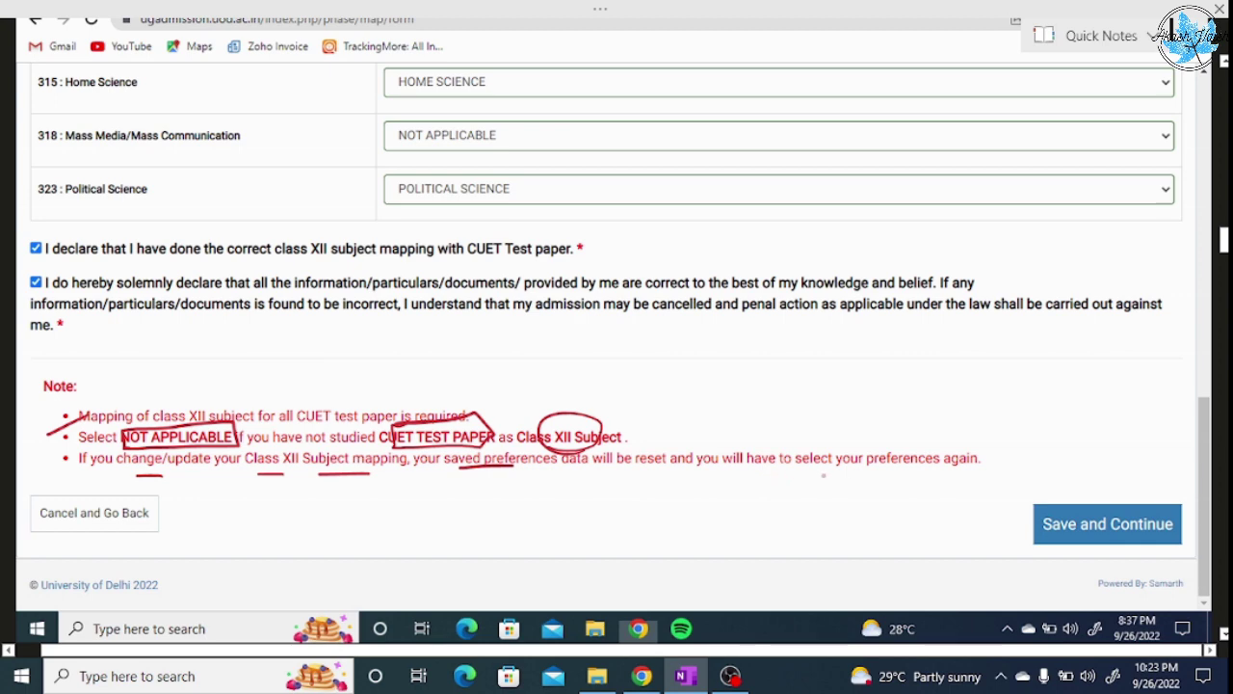
pyautogui.moveTo(812, 473); pyautogui.dragTo(959, 472)
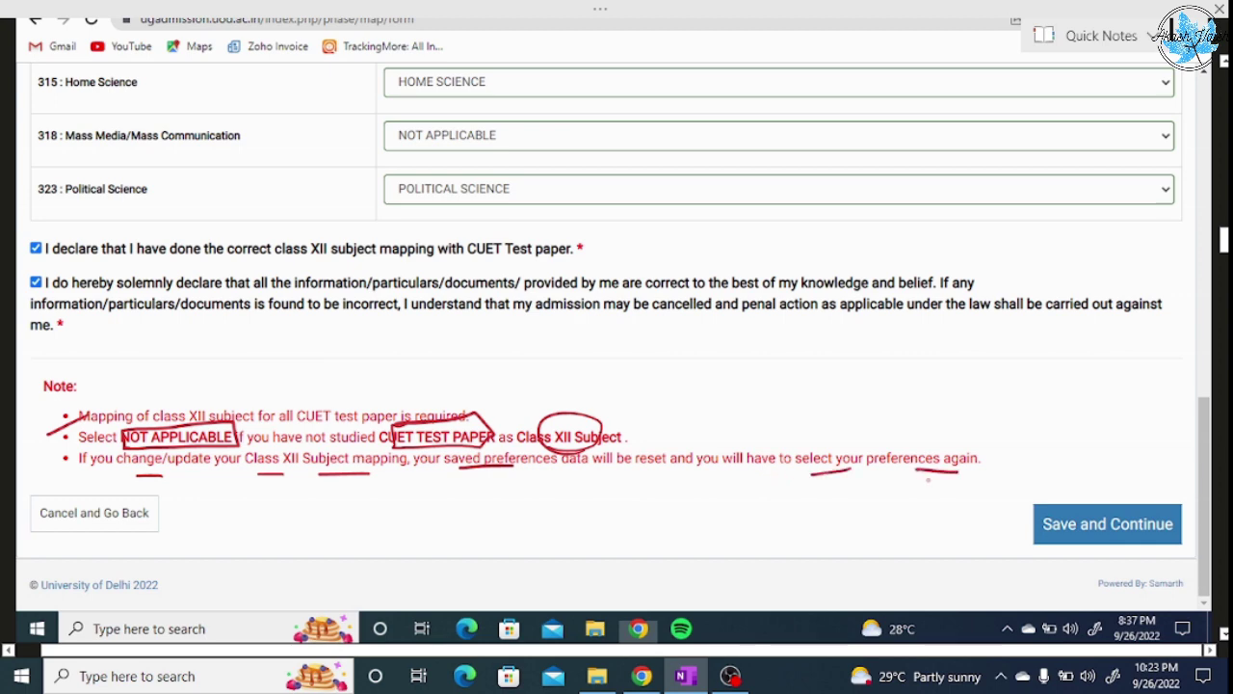
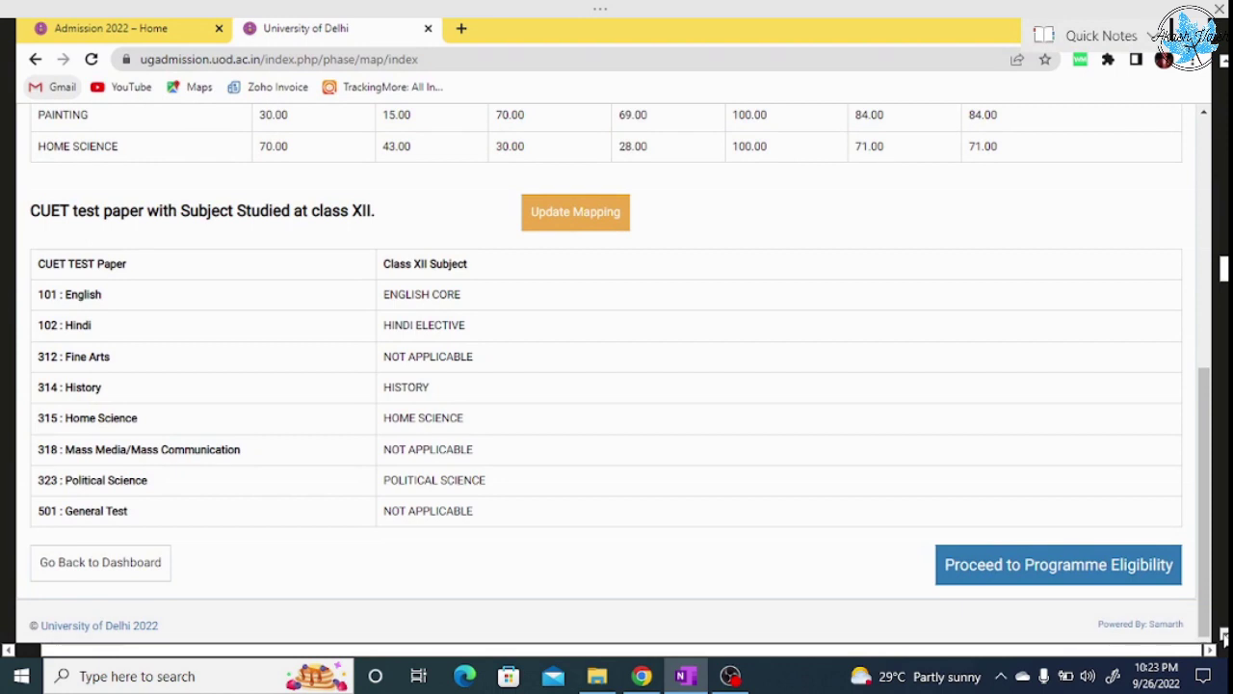
# On the saved mapping screenshot, tick ENGLISH CORE, draw arrows to the three NOT APPLICABLE values, and mark Update Mapping and Proceed to Programme Eligibility
pyautogui.moveTo(479, 293); pyautogui.dragTo(518, 278)
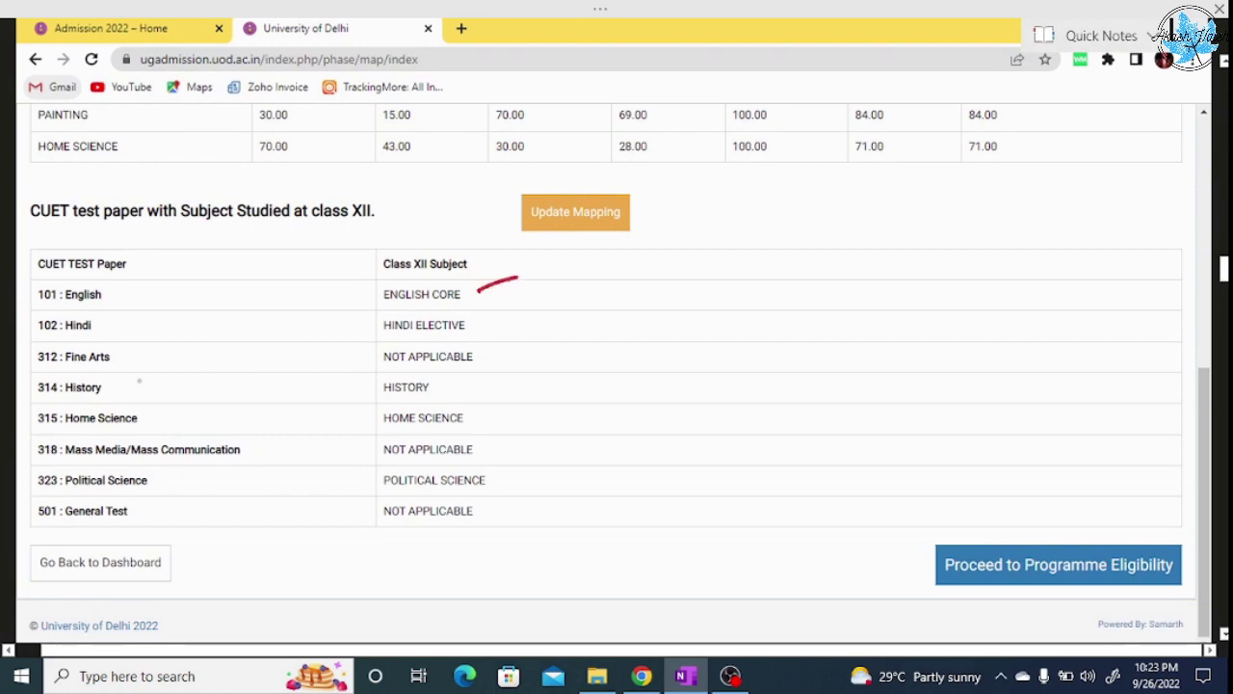
pyautogui.moveTo(135, 359)
pyautogui.mouseDown()
pyautogui.moveTo(343, 350)
pyautogui.moveTo(331, 343)
pyautogui.moveTo(326, 360)
pyautogui.mouseUp()
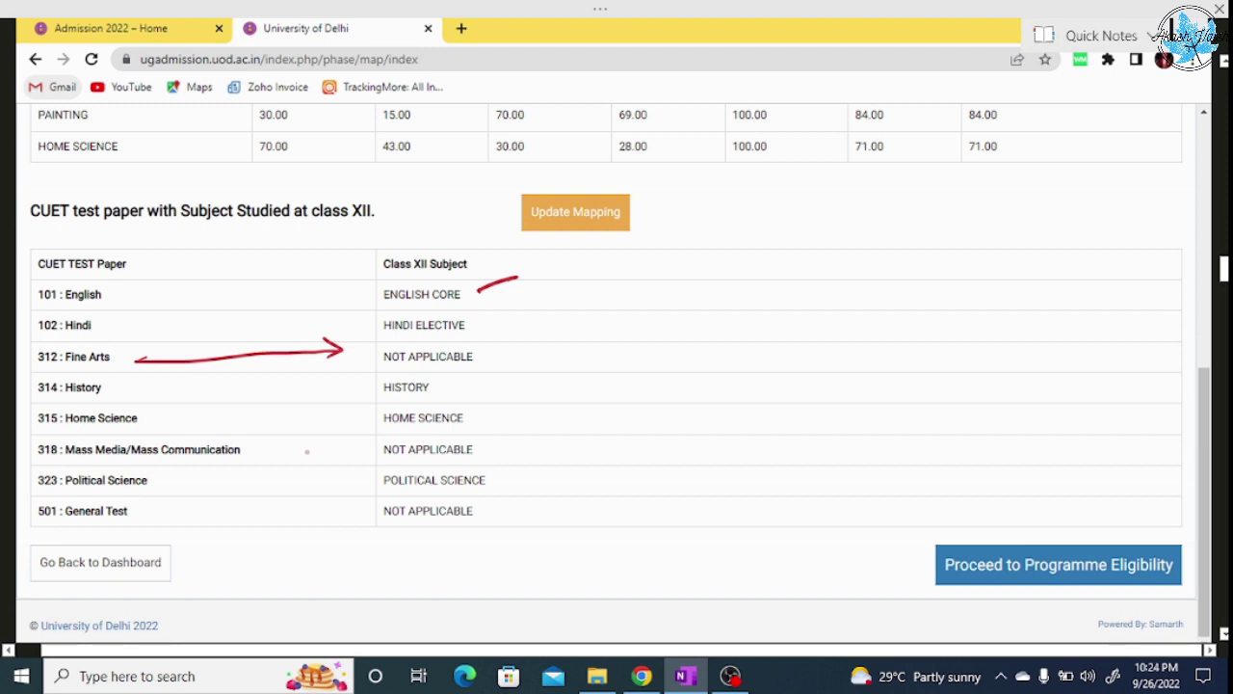
pyautogui.moveTo(270, 448)
pyautogui.mouseDown()
pyautogui.moveTo(363, 446)
pyautogui.moveTo(353, 454)
pyautogui.mouseUp()
pyautogui.moveTo(197, 513)
pyautogui.mouseDown()
pyautogui.moveTo(318, 500)
pyautogui.moveTo(306, 515)
pyautogui.mouseUp()
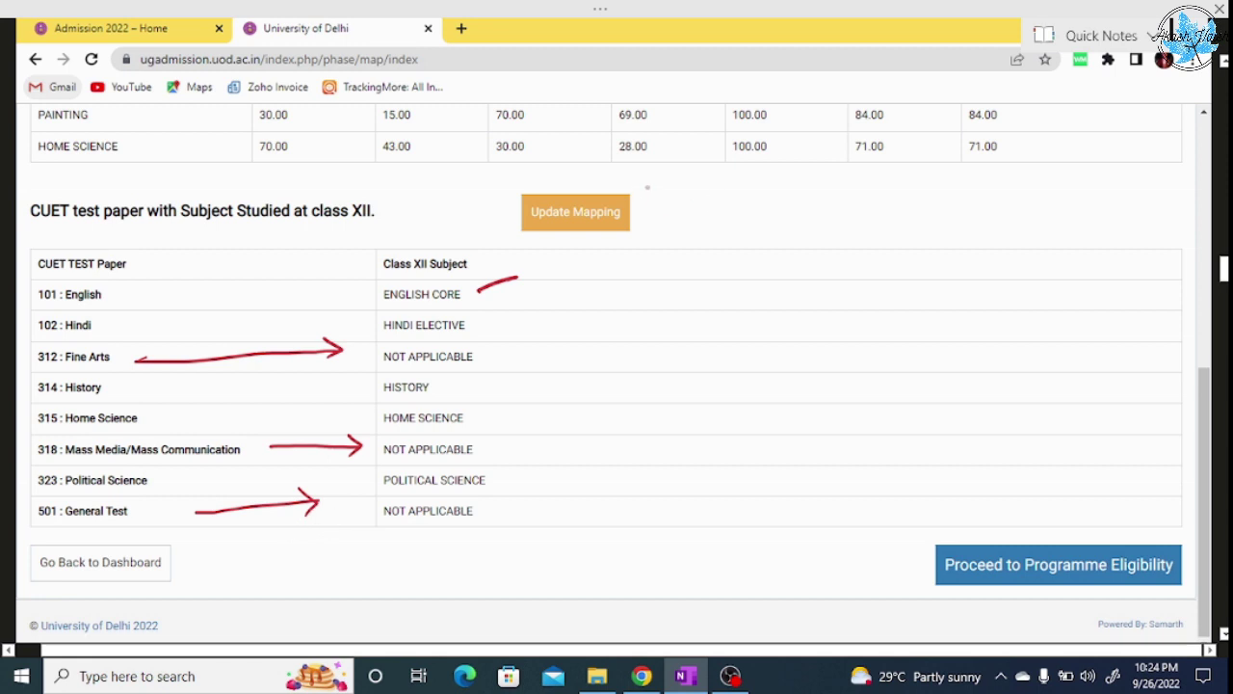
pyautogui.moveTo(617, 210)
pyautogui.mouseDown()
pyautogui.moveTo(579, 260)
pyautogui.moveTo(631, 192)
pyautogui.mouseUp()
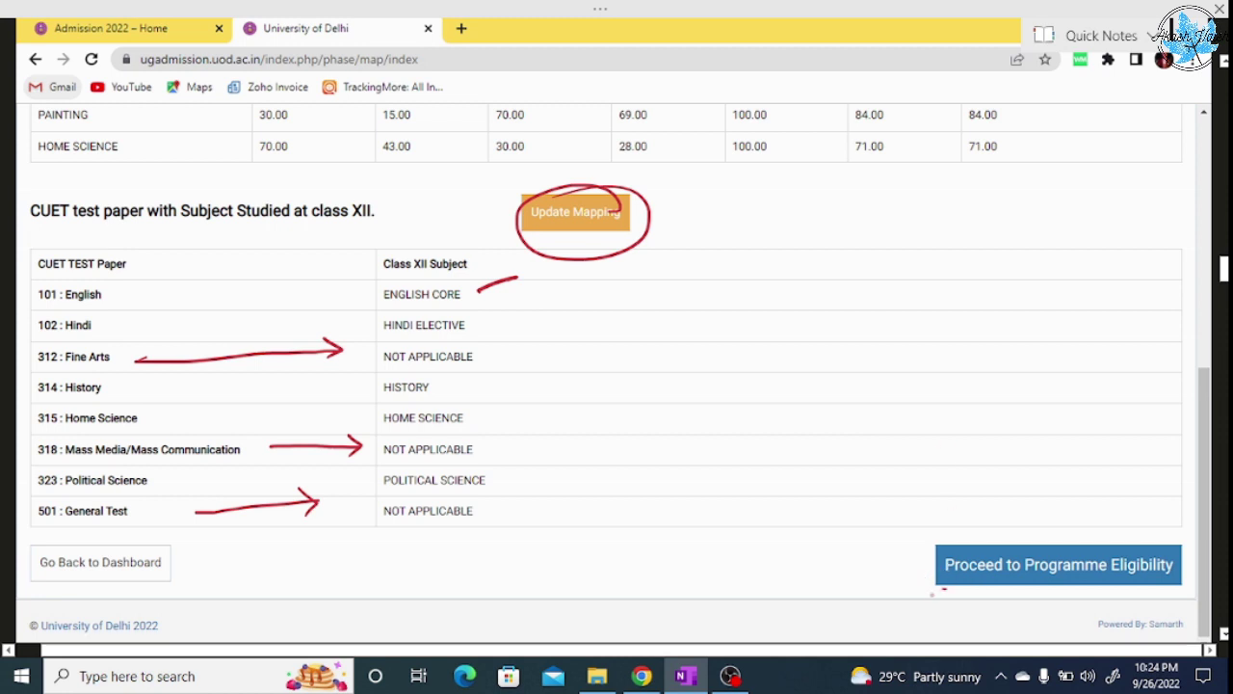
pyautogui.moveTo(927, 596); pyautogui.dragTo(993, 576)
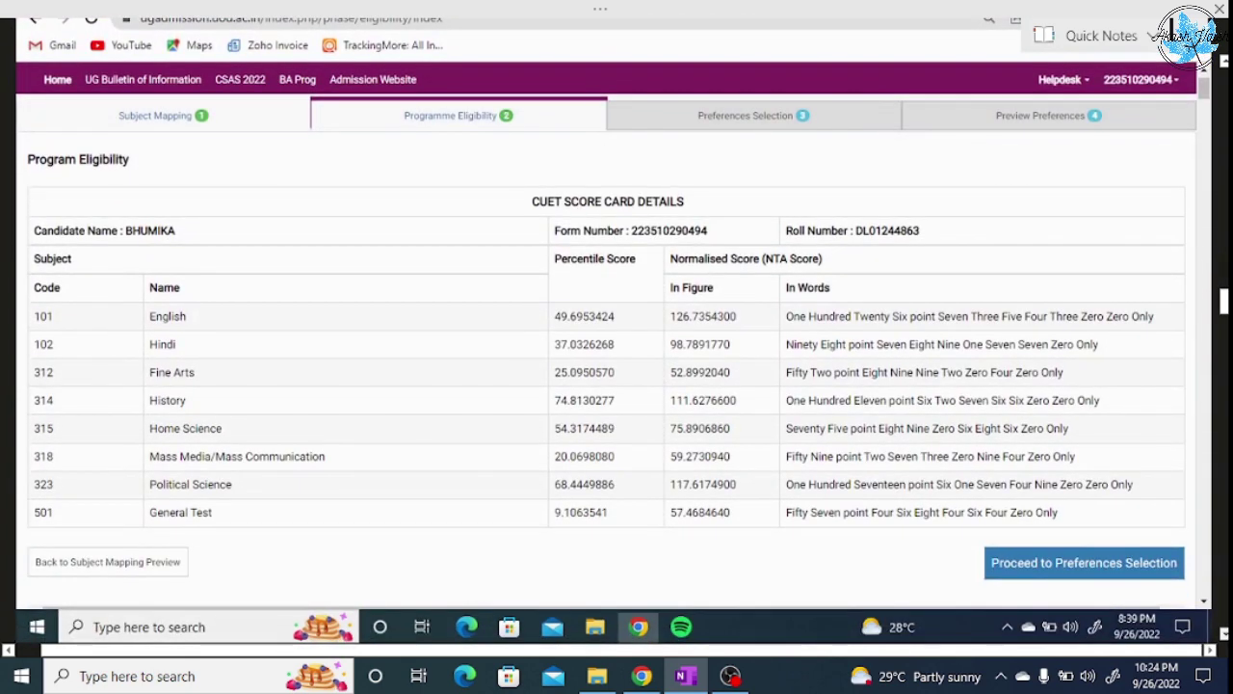
# On the Program Eligibility screenshot, underline the Programme Eligibility stage, mark every subject row from English to General Test, and circle Proceed to Preferences Selection
pyautogui.moveTo(448, 126); pyautogui.dragTo(528, 139)
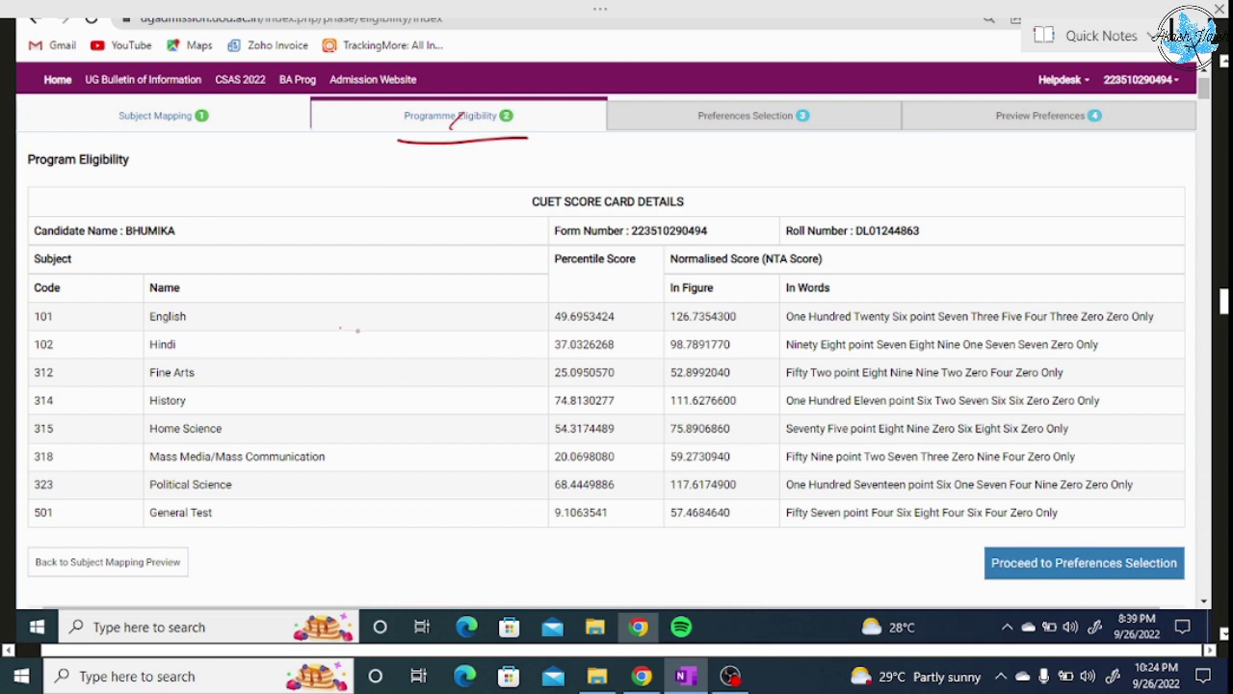
pyautogui.moveTo(337, 328); pyautogui.dragTo(450, 336)
pyautogui.moveTo(340, 325)
pyautogui.mouseDown()
pyautogui.moveTo(501, 320)
pyautogui.moveTo(484, 351)
pyautogui.mouseUp()
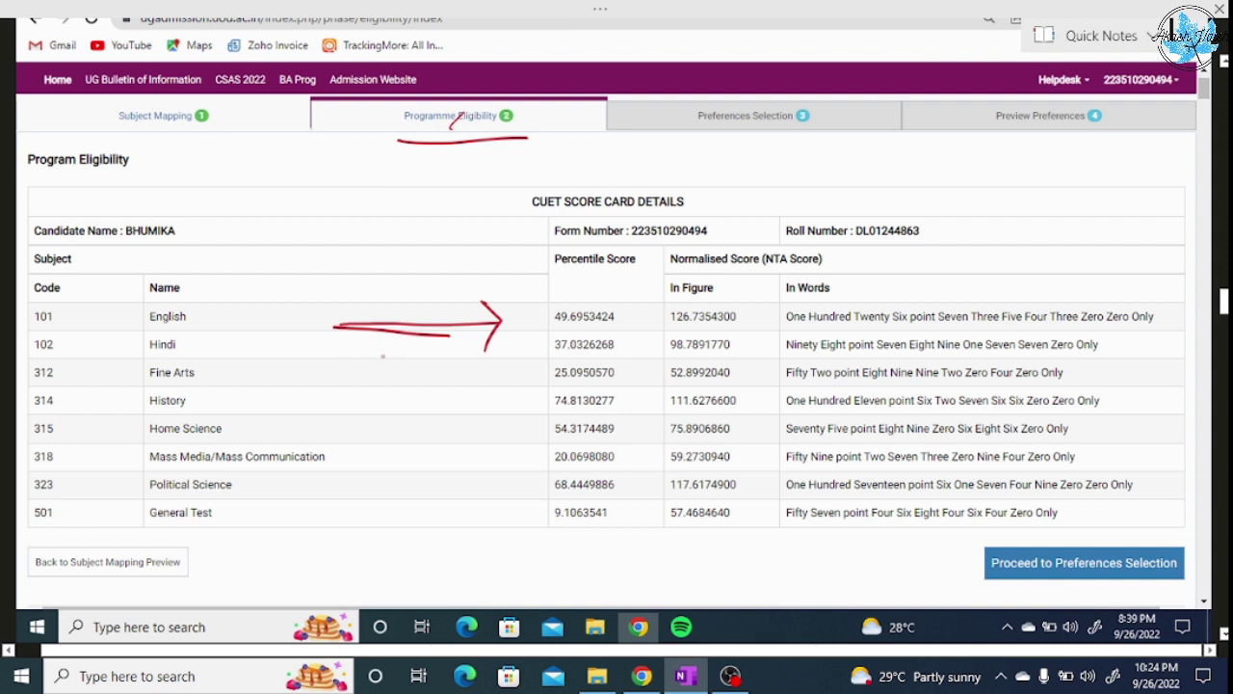
pyautogui.moveTo(351, 349); pyautogui.dragTo(411, 340)
pyautogui.moveTo(341, 376)
pyautogui.mouseDown()
pyautogui.moveTo(384, 373)
pyautogui.moveTo(375, 431)
pyautogui.moveTo(388, 434)
pyautogui.moveTo(383, 463)
pyautogui.moveTo(400, 461)
pyautogui.moveTo(407, 511)
pyautogui.mouseUp()
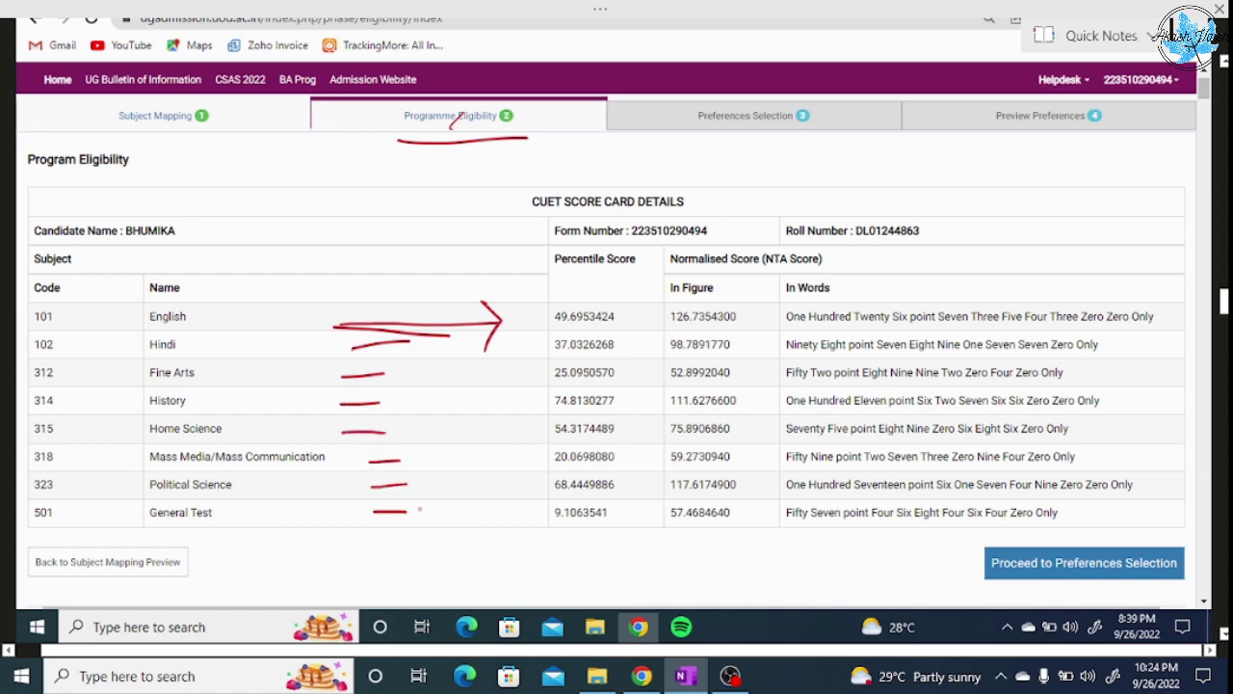
pyautogui.moveTo(764, 538); pyautogui.dragTo(840, 502)
pyautogui.moveTo(1097, 537)
pyautogui.mouseDown()
pyautogui.moveTo(1052, 546)
pyautogui.moveTo(1095, 527)
pyautogui.mouseUp()
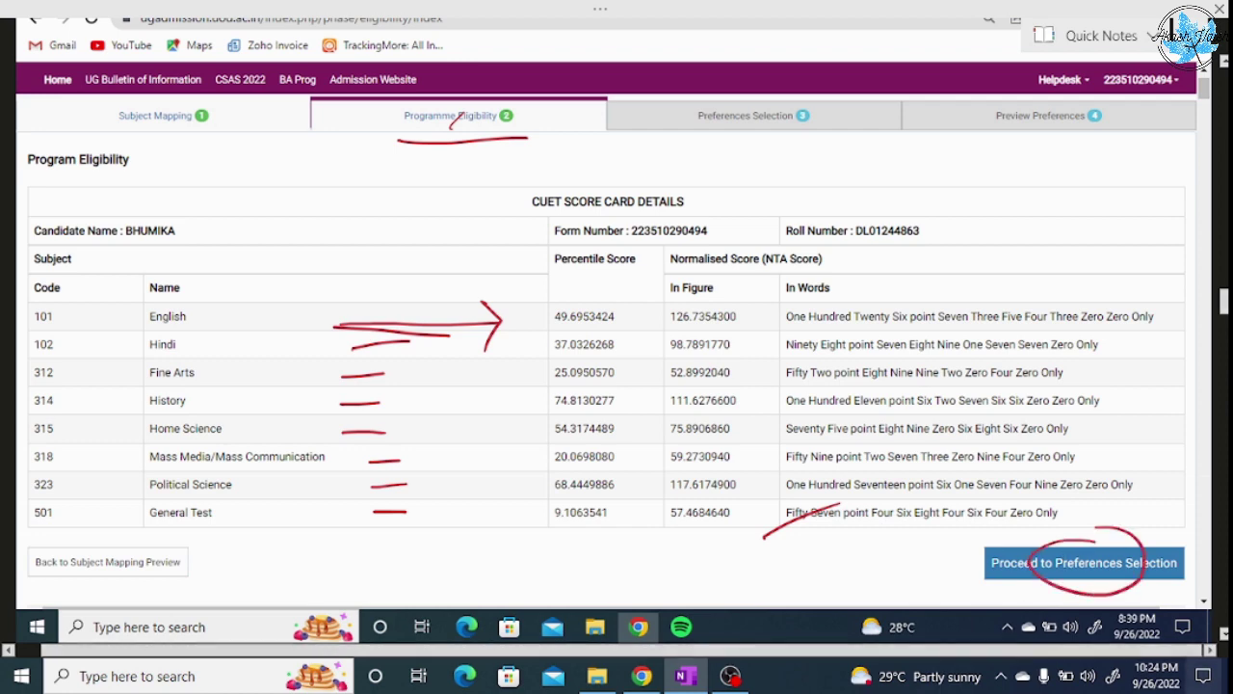
# In the programme list screenshot, underline Applied Psychology in the first row
pyautogui.click(1223, 634)
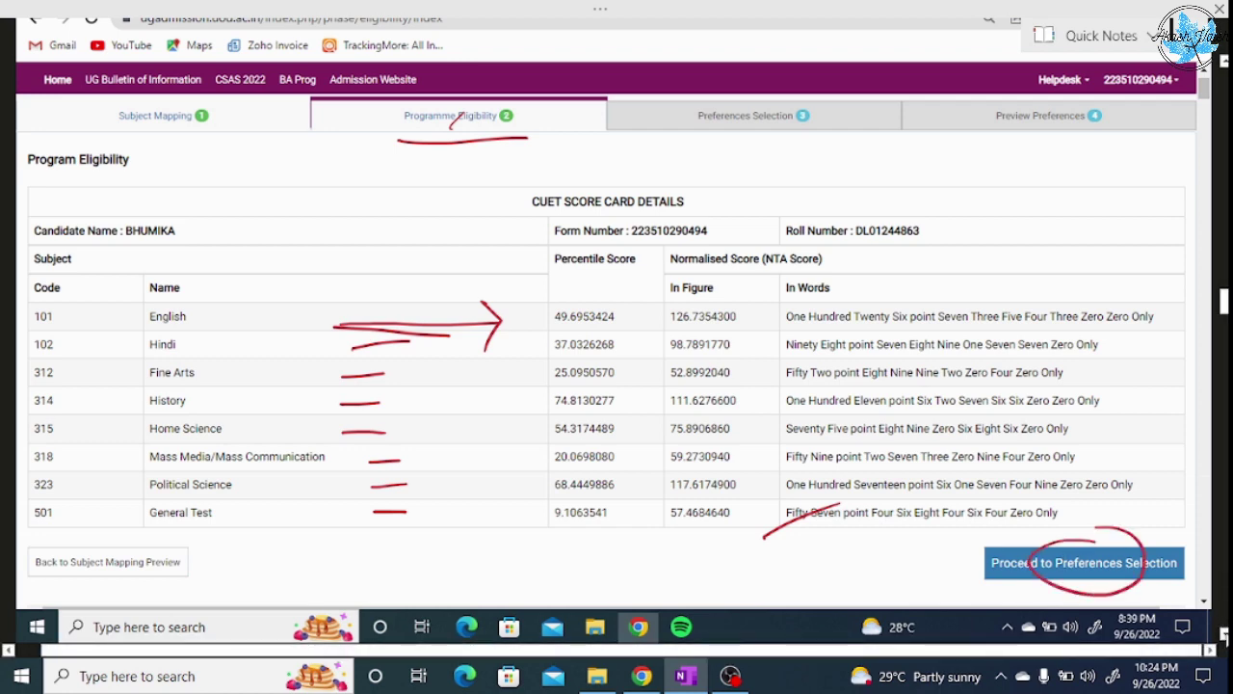
pyautogui.scroll(-5, 617, 327)
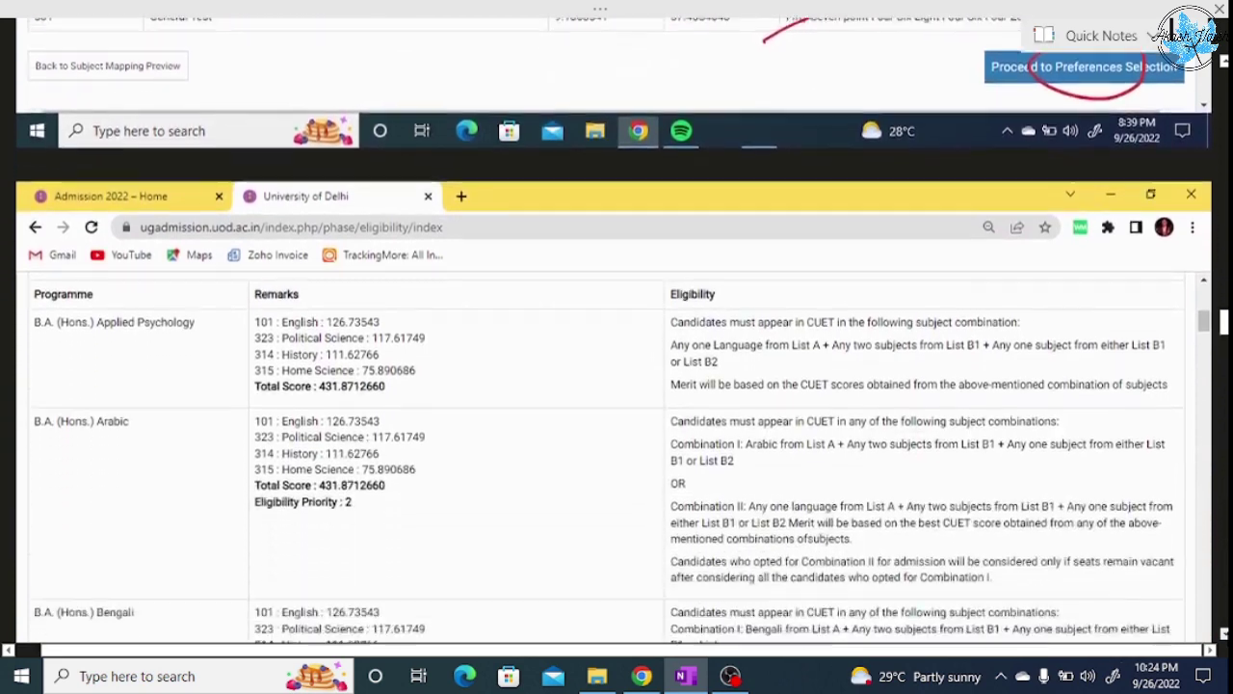
pyautogui.scroll(-1, 617, 327)
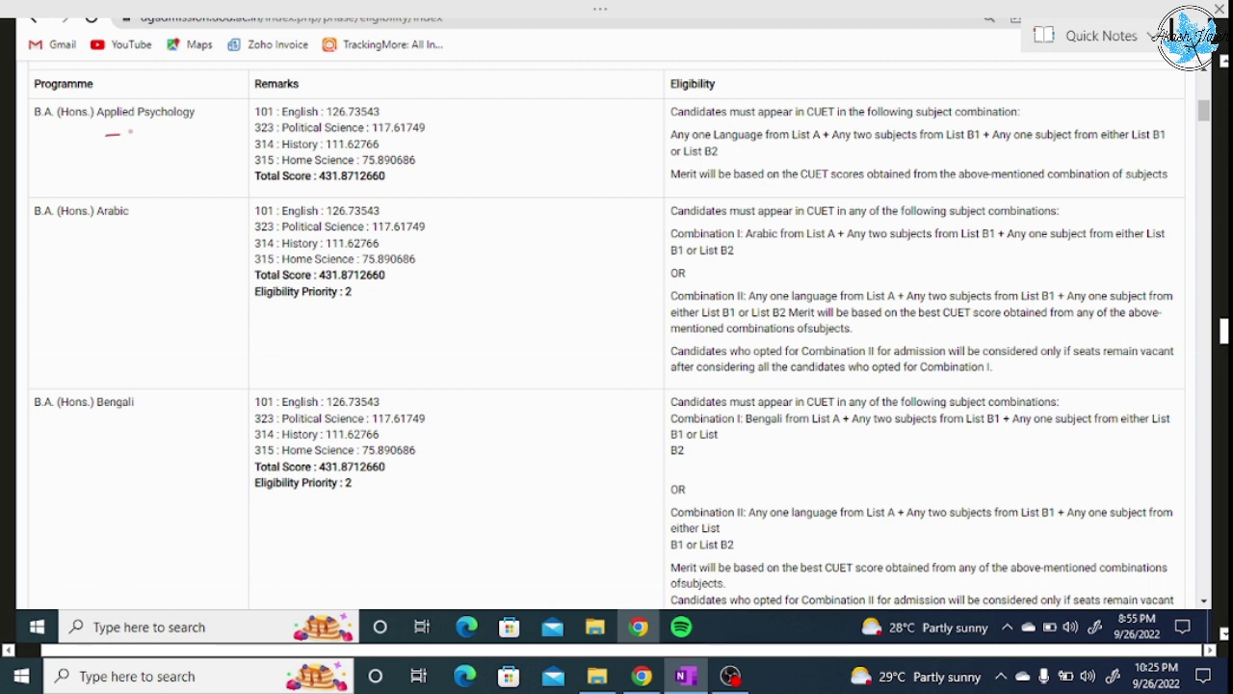
pyautogui.moveTo(98, 132); pyautogui.dragTo(218, 135)
# Underline CUET and the subject requirements in the Applied Psychology eligibility text, circle List A, List B1 and List B2, and erase these marks
pyautogui.moveTo(802, 124); pyautogui.dragTo(846, 123)
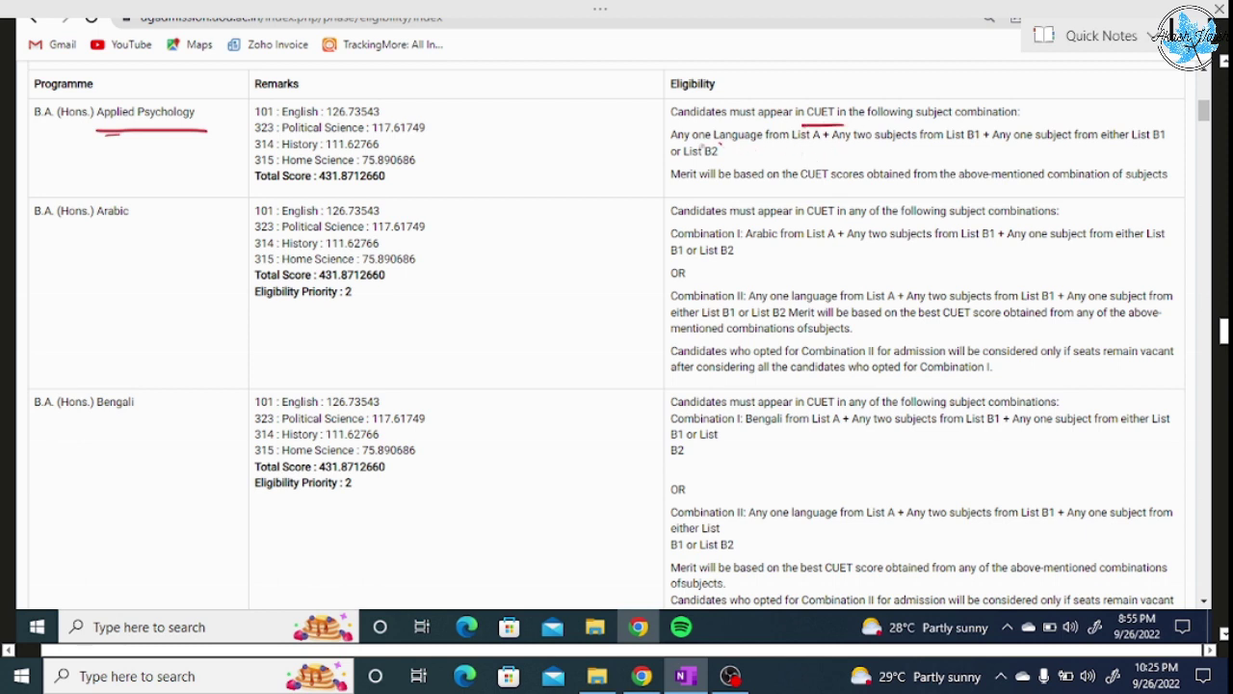
pyautogui.moveTo(694, 145)
pyautogui.mouseDown()
pyautogui.moveTo(775, 145)
pyautogui.moveTo(827, 127)
pyautogui.moveTo(777, 145)
pyautogui.moveTo(800, 146)
pyautogui.mouseUp()
pyautogui.moveTo(877, 150); pyautogui.dragTo(1069, 146)
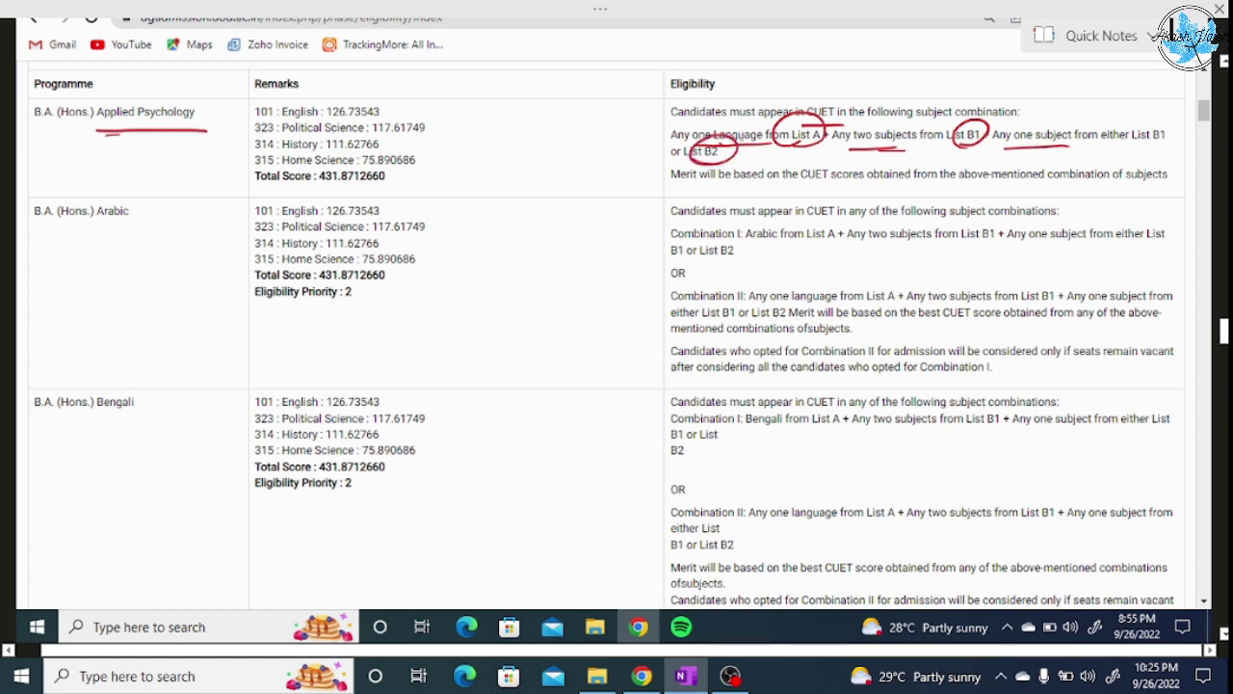
pyautogui.moveTo(757, 145)
pyautogui.mouseDown()
pyautogui.moveTo(1025, 129)
pyautogui.moveTo(876, 152)
pyautogui.moveTo(1041, 160)
pyautogui.mouseUp()
# Tick the English, Political Science, History and Home Science scores for Applied Psychology, and mark List B1 and List B2 in its eligibility text
pyautogui.moveTo(386, 104); pyautogui.dragTo(414, 96)
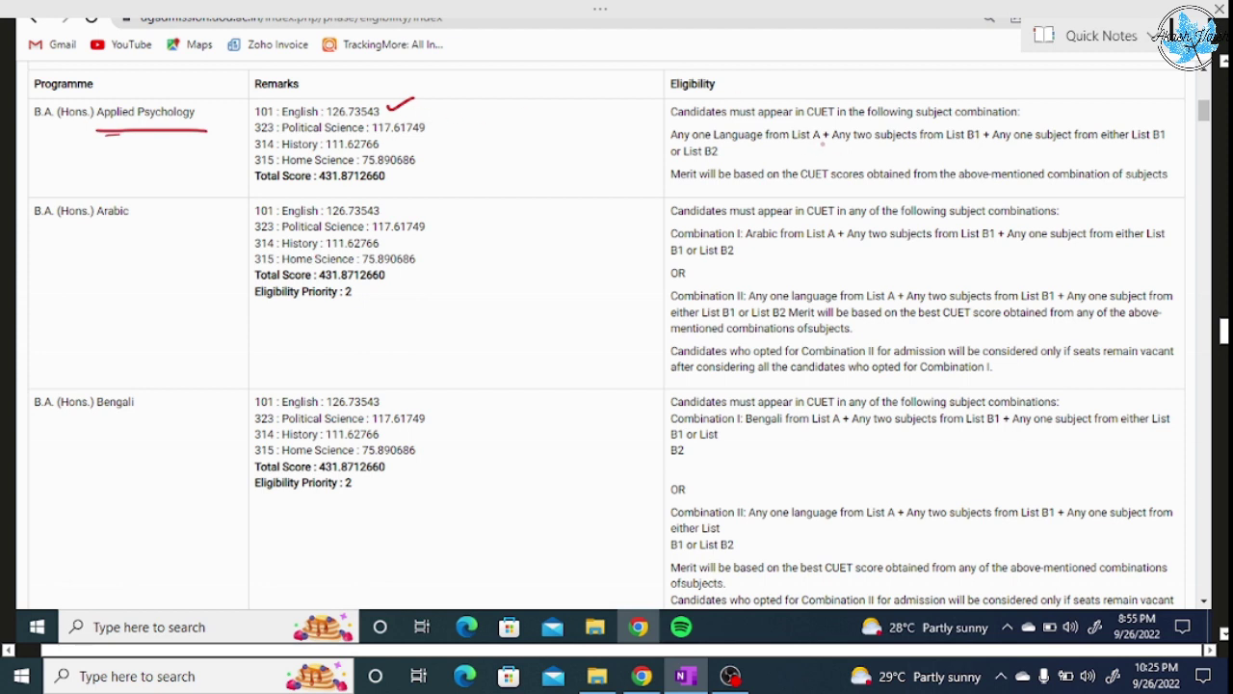
pyautogui.moveTo(959, 146)
pyautogui.mouseDown()
pyautogui.moveTo(998, 130)
pyautogui.moveTo(963, 145)
pyautogui.mouseUp()
pyautogui.moveTo(439, 122)
pyautogui.mouseDown()
pyautogui.moveTo(459, 117)
pyautogui.moveTo(430, 140)
pyautogui.mouseUp()
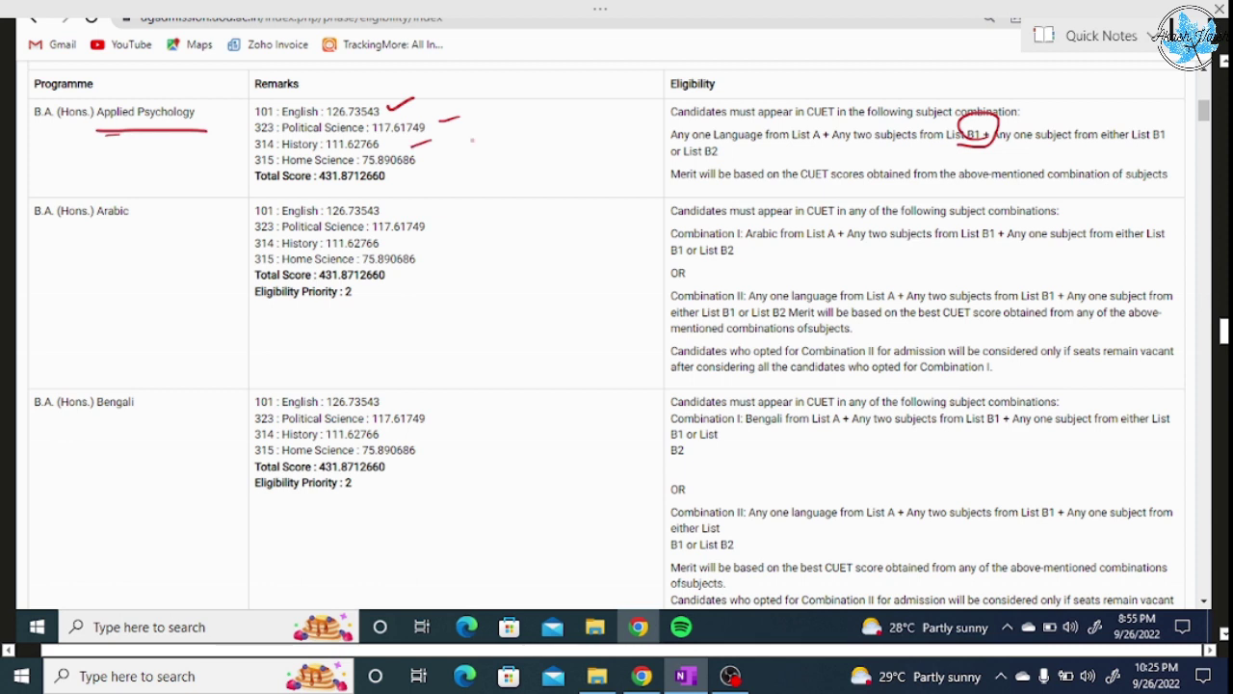
pyautogui.moveTo(1143, 147); pyautogui.dragTo(1167, 147)
pyautogui.moveTo(732, 145)
pyautogui.mouseDown()
pyautogui.moveTo(702, 164)
pyautogui.moveTo(718, 136)
pyautogui.mouseUp()
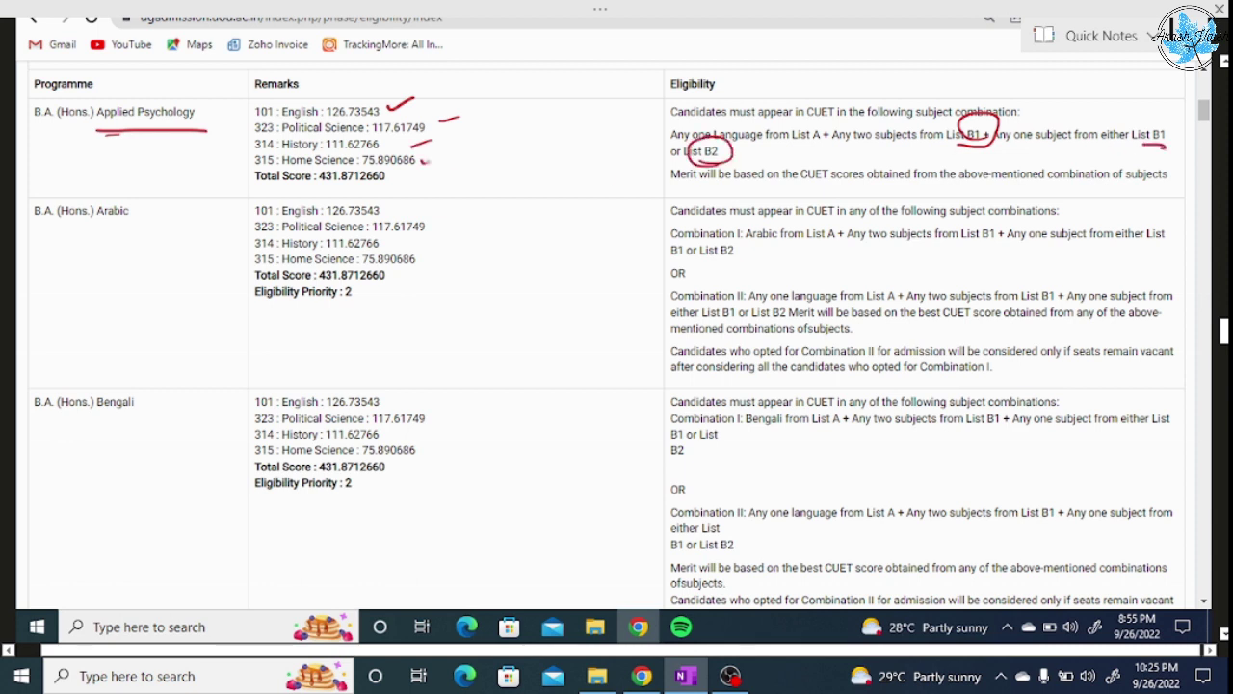
# Erase the score ticks and the List B1 and List B2 marks from the Applied Psychology row
pyautogui.moveTo(454, 187)
pyautogui.mouseDown()
pyautogui.moveTo(446, 138)
pyautogui.moveTo(393, 108)
pyautogui.mouseUp()
pyautogui.moveTo(316, 188)
pyautogui.mouseDown()
pyautogui.moveTo(366, 144)
pyautogui.moveTo(323, 203)
pyautogui.moveTo(337, 247)
pyautogui.mouseUp()
pyautogui.moveTo(729, 175); pyautogui.dragTo(738, 154)
pyautogui.moveTo(973, 164); pyautogui.dragTo(992, 146)
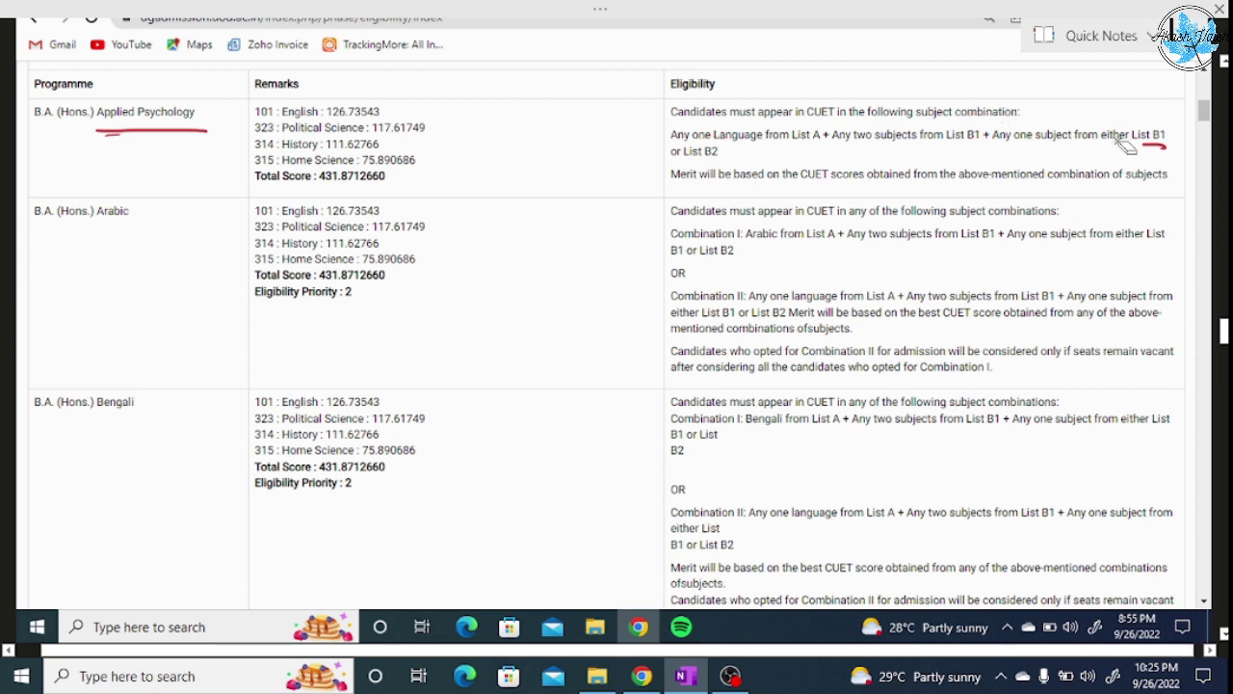
pyautogui.moveTo(1125, 146); pyautogui.dragTo(1161, 159)
# Circle Arabic and draw a curly bracket beside the scores of the Applied Psychology, Arabic and Bengali programmes
pyautogui.moveTo(448, 110); pyautogui.dragTo(441, 177)
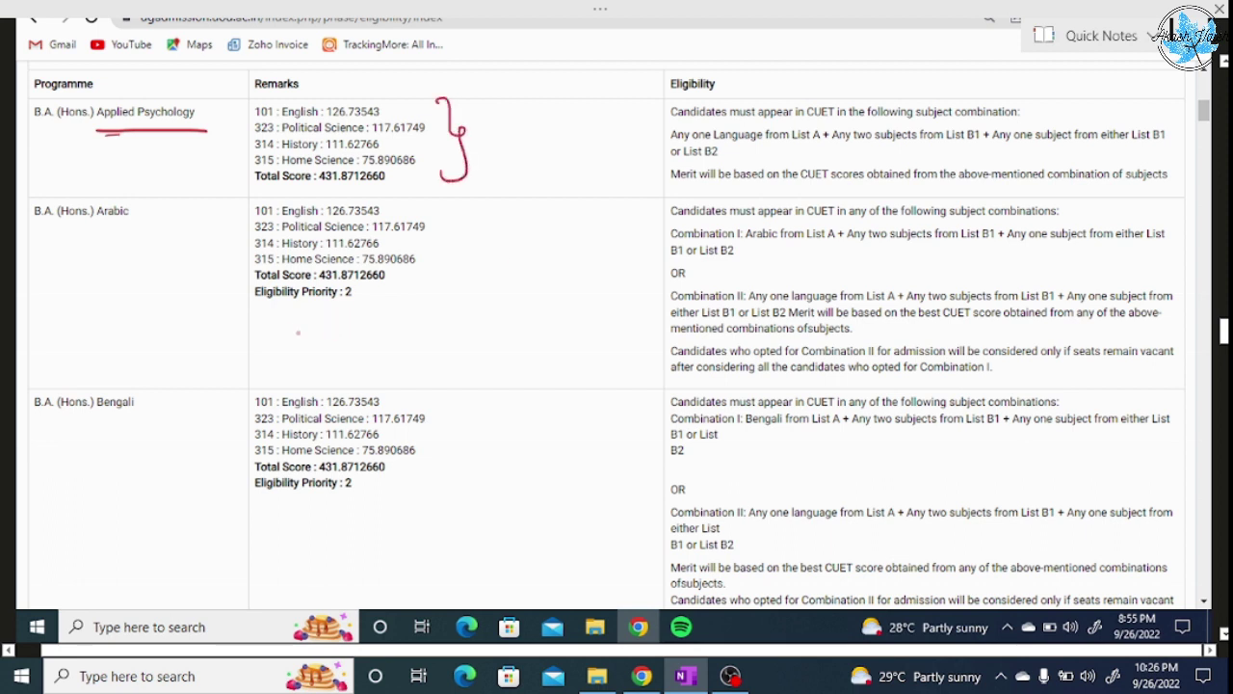
pyautogui.moveTo(138, 235)
pyautogui.mouseDown()
pyautogui.moveTo(76, 223)
pyautogui.moveTo(132, 241)
pyautogui.mouseUp()
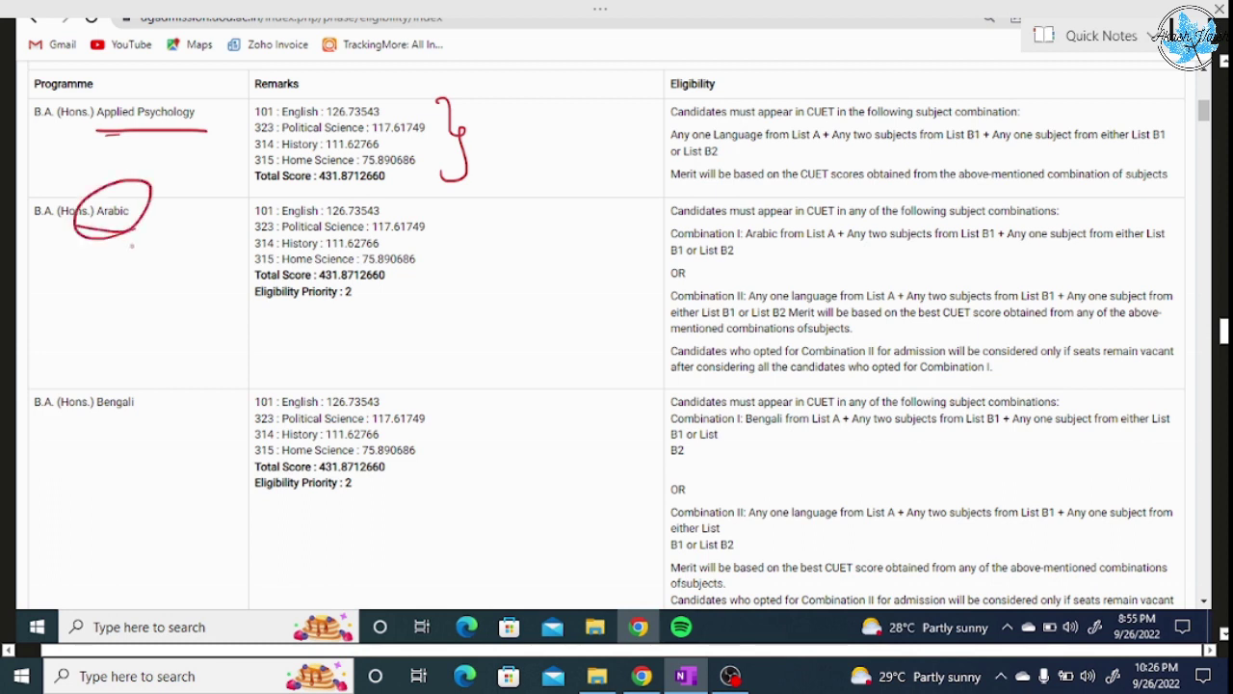
pyautogui.moveTo(444, 200); pyautogui.dragTo(457, 299)
pyautogui.moveTo(442, 390)
pyautogui.mouseDown()
pyautogui.moveTo(463, 424)
pyautogui.moveTo(446, 466)
pyautogui.mouseUp()
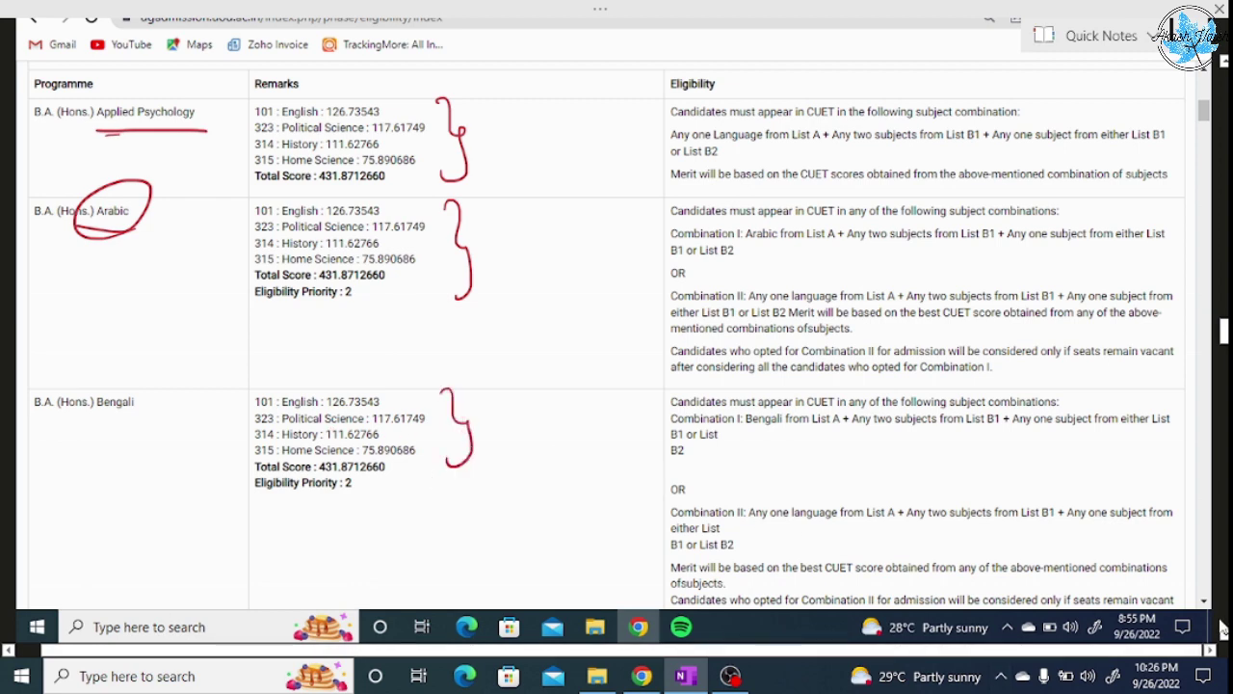
# Draw a double arrow pointing to the red minimum eligibility remark in the Economics row, and erase the marks there
pyautogui.scroll(-5, 1222, 629)
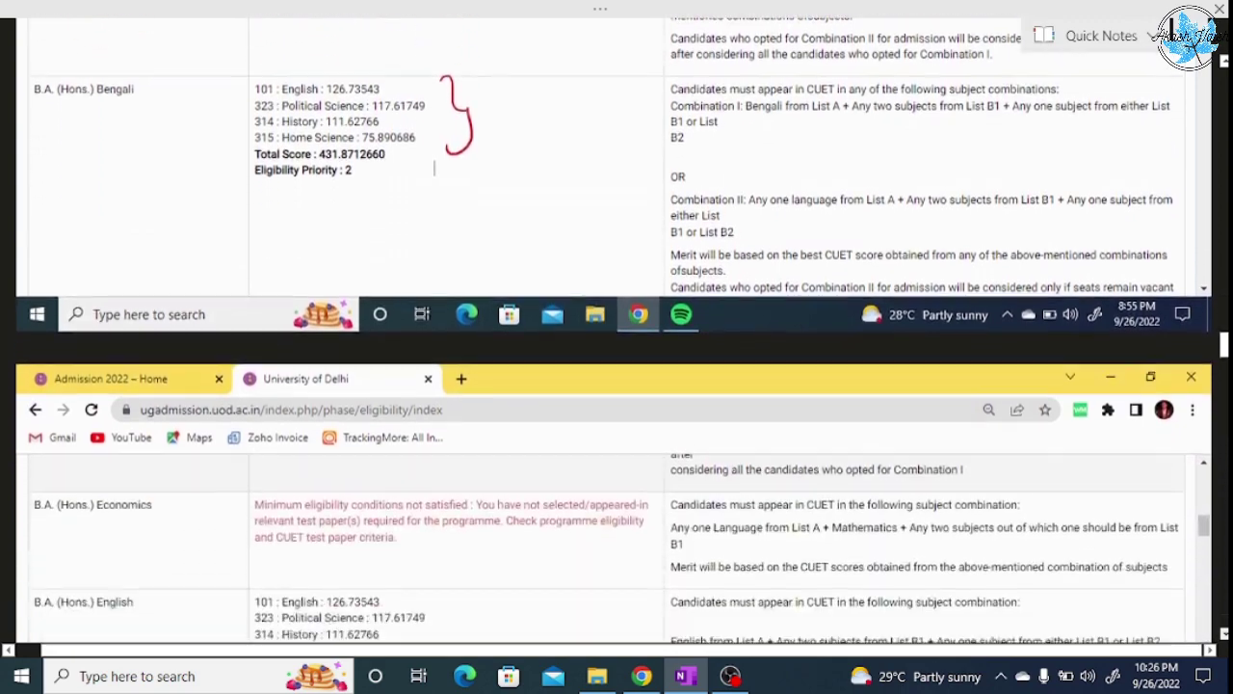
pyautogui.scroll(-5, 616, 332)
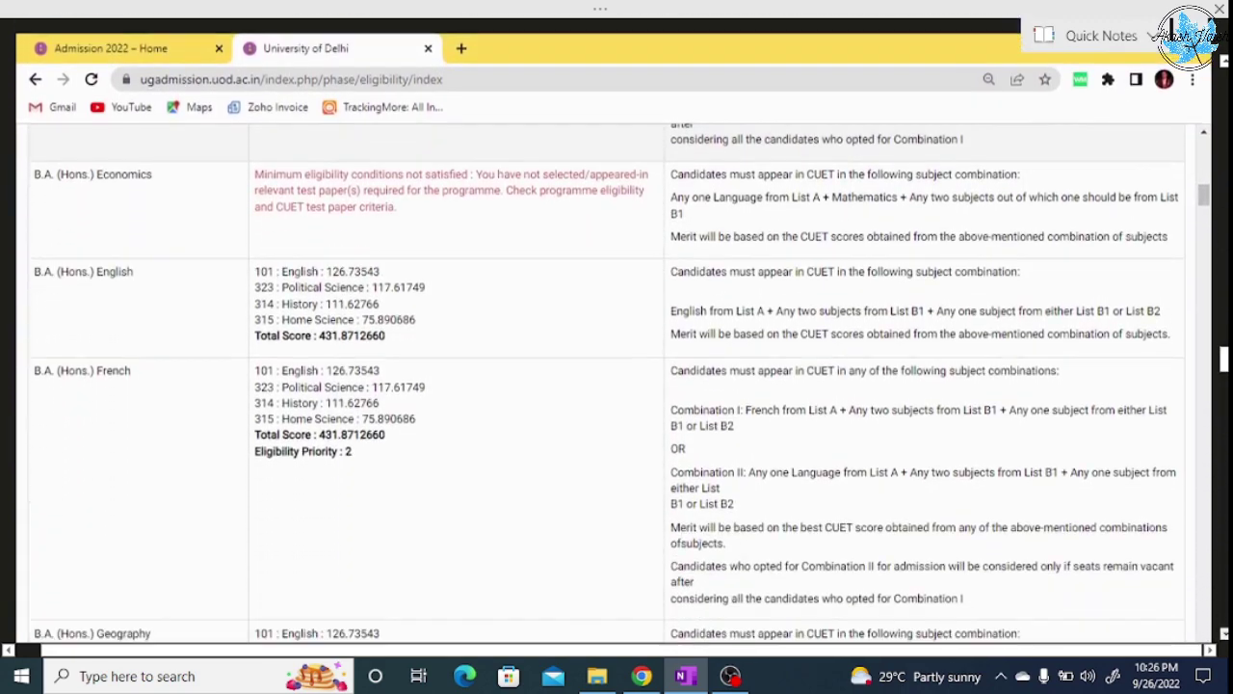
pyautogui.scroll(-1, 617, 333)
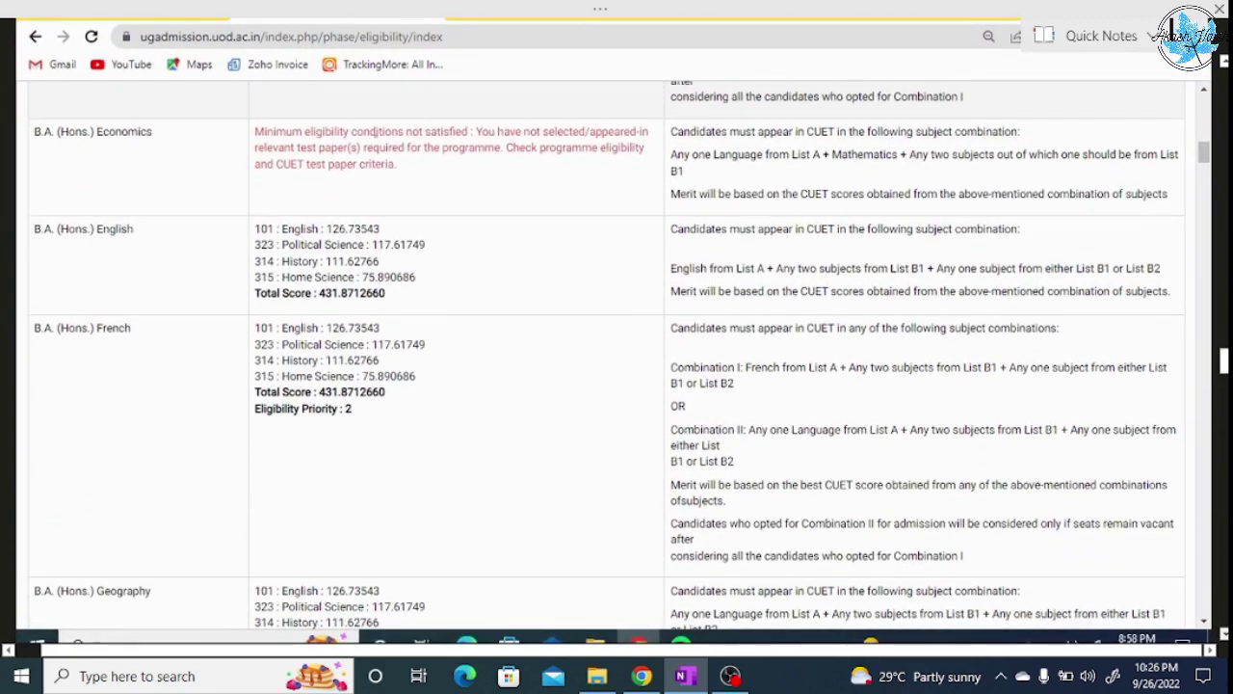
pyautogui.moveTo(202, 153)
pyautogui.mouseDown()
pyautogui.moveTo(253, 136)
pyautogui.moveTo(228, 181)
pyautogui.mouseUp()
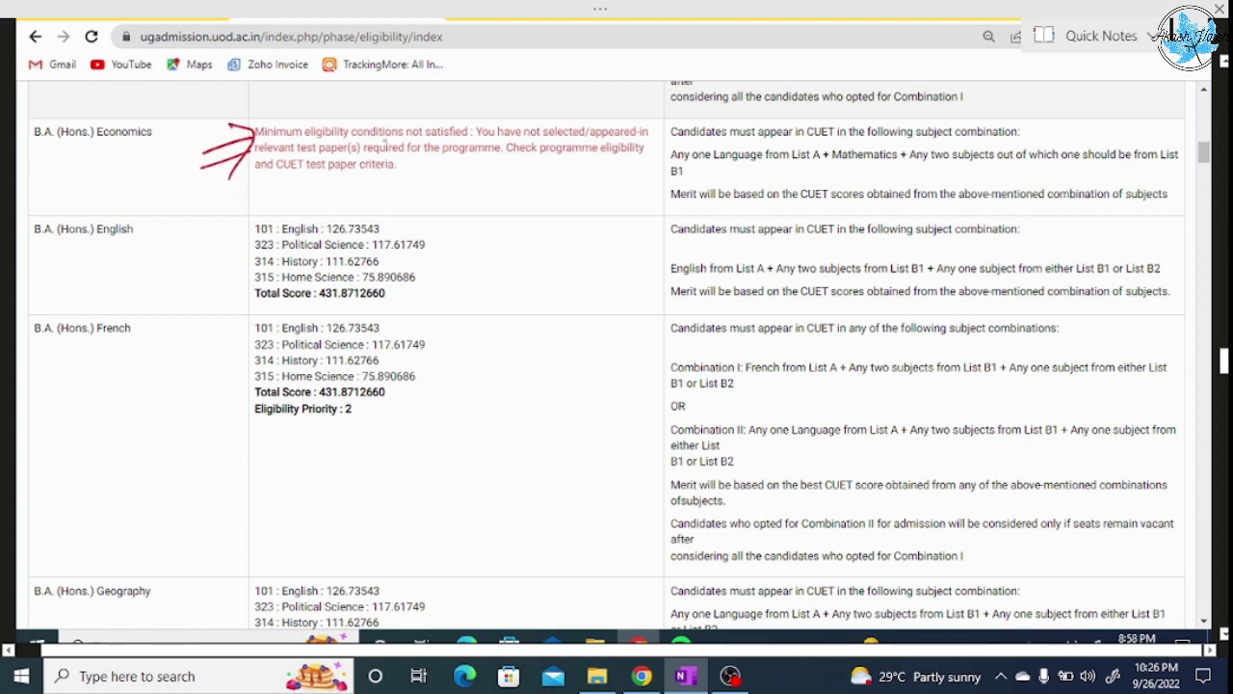
pyautogui.moveTo(410, 141)
pyautogui.mouseDown()
pyautogui.moveTo(494, 127)
pyautogui.moveTo(470, 152)
pyautogui.mouseUp()
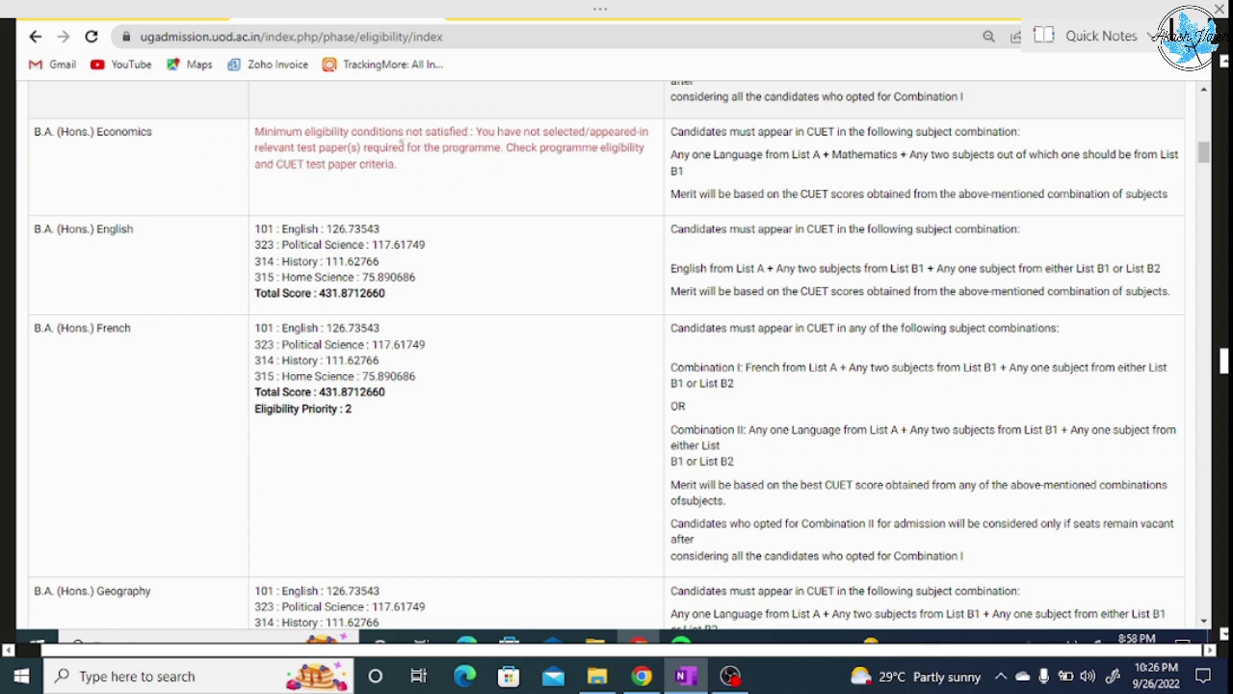
# Put ink ticks by the B.A. (Hons.) English, French and Geography programmes
pyautogui.moveTo(73, 265); pyautogui.dragTo(126, 255)
pyautogui.moveTo(92, 354); pyautogui.dragTo(131, 341)
pyautogui.moveTo(132, 599); pyautogui.dragTo(164, 586)
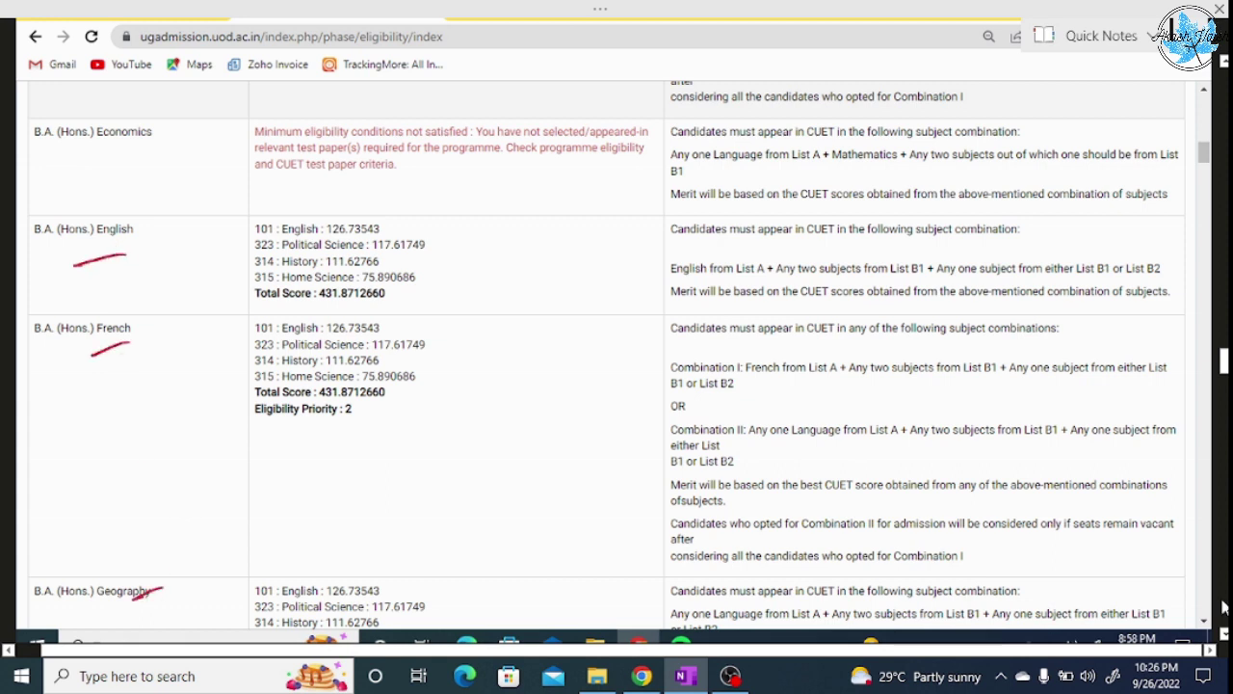
pyautogui.scroll(-3, 617, 338)
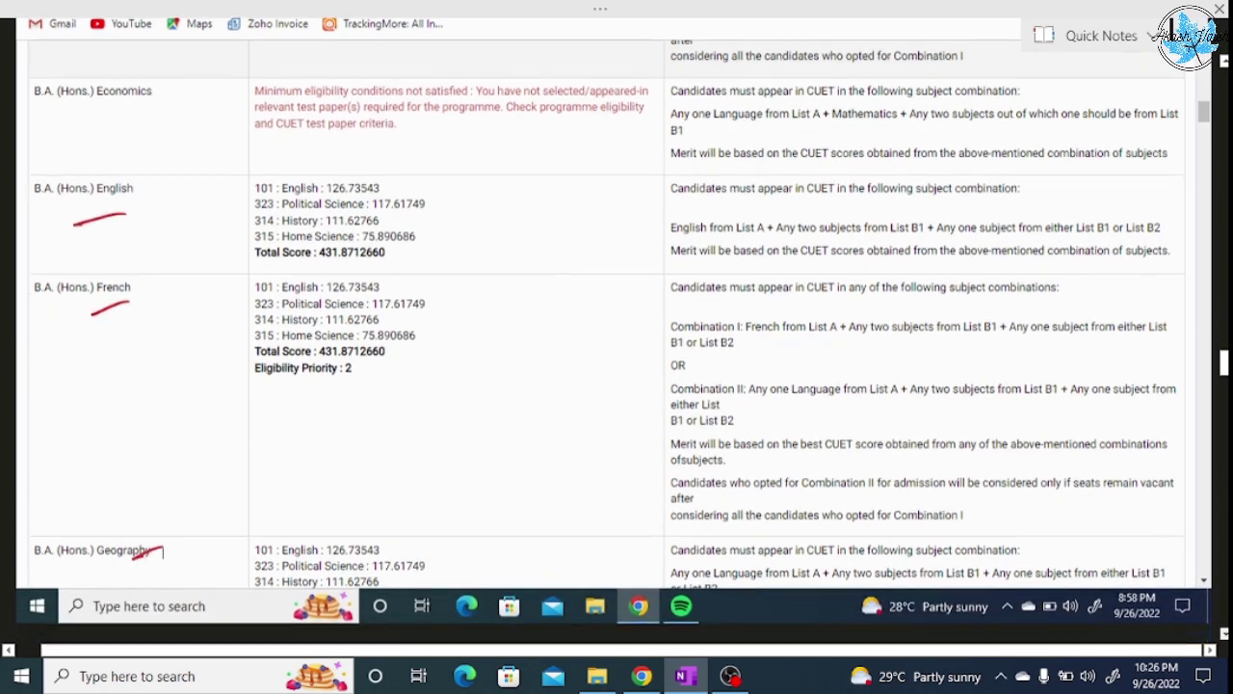
# Draw an ink arrow pointing to Proceed to Preferences Selection at the end of the programme eligibility list
pyautogui.scroll(-8, 617, 337)
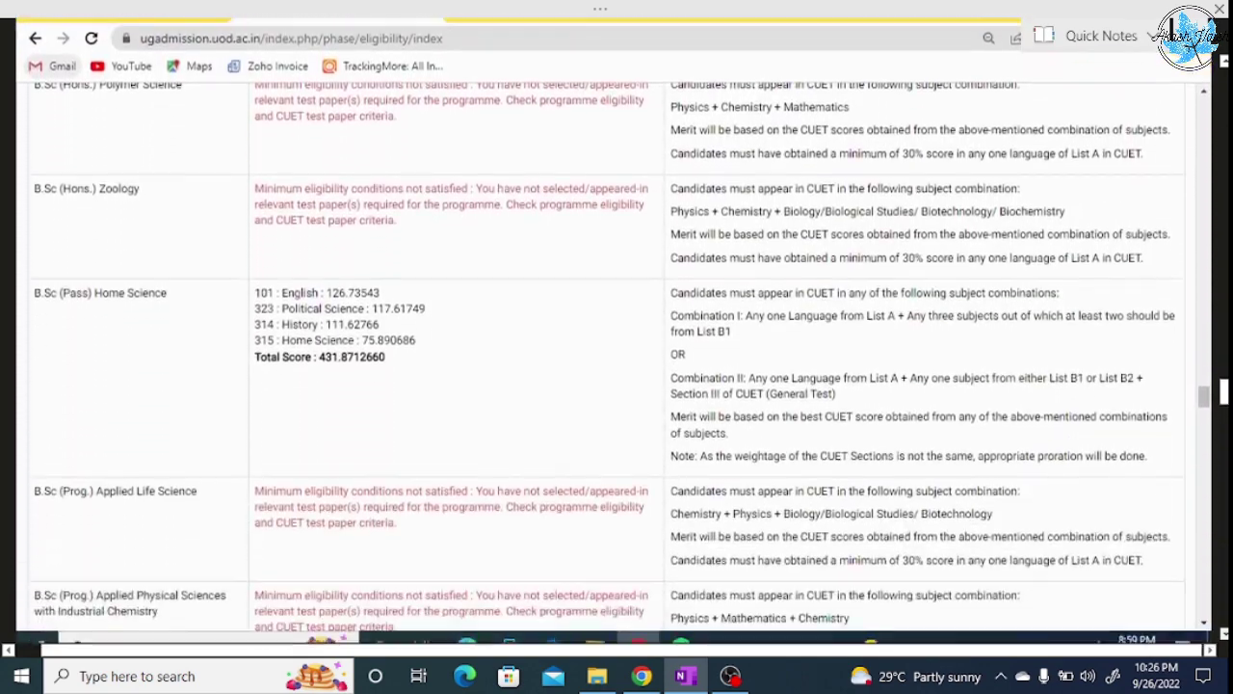
pyautogui.scroll(-2, 617, 337)
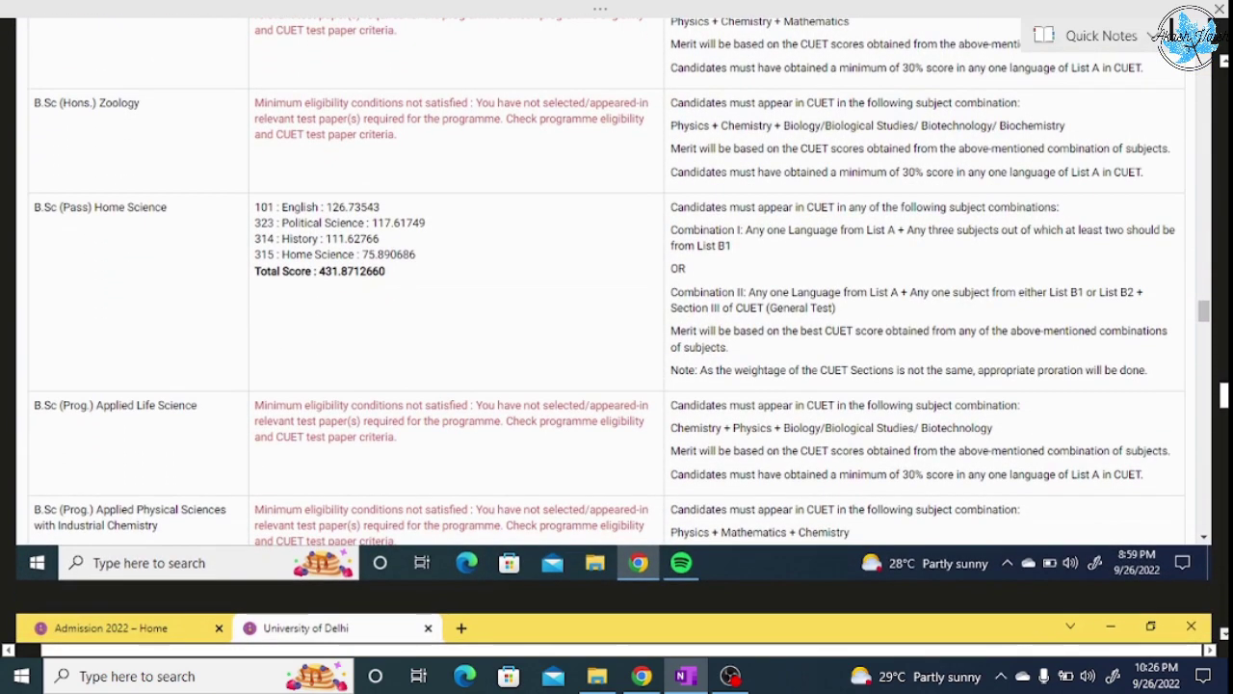
pyautogui.scroll(-9, 617, 337)
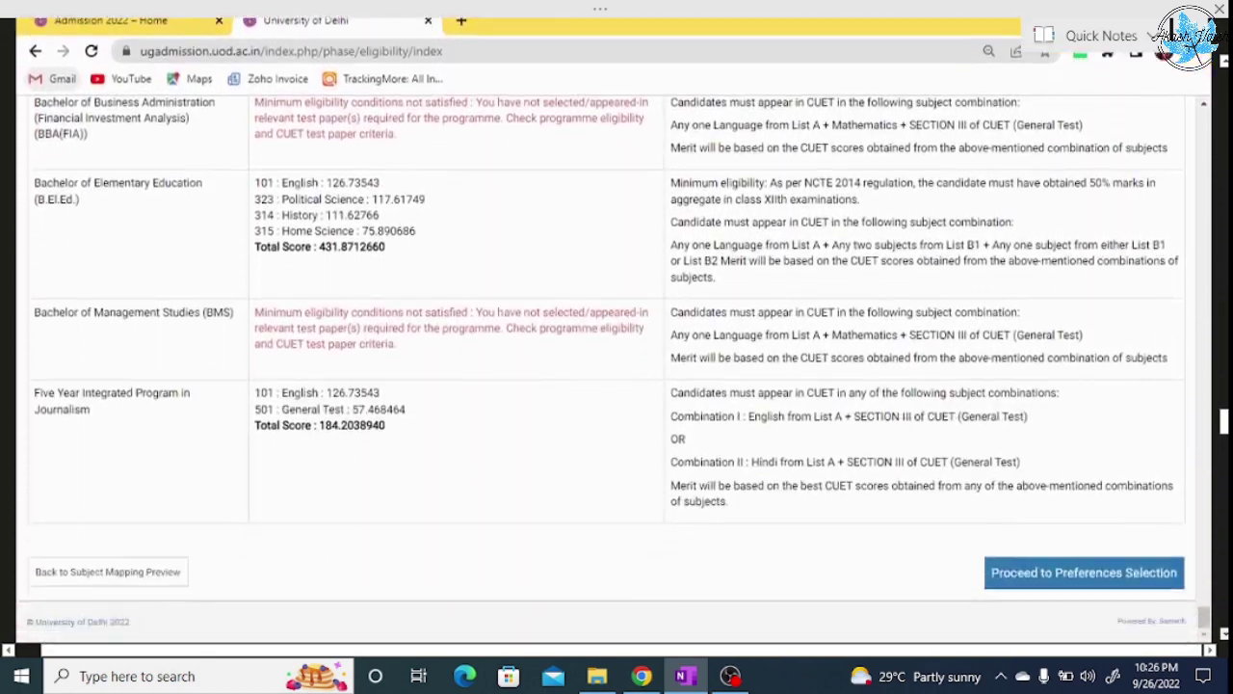
pyautogui.scroll(1, 1073, 456)
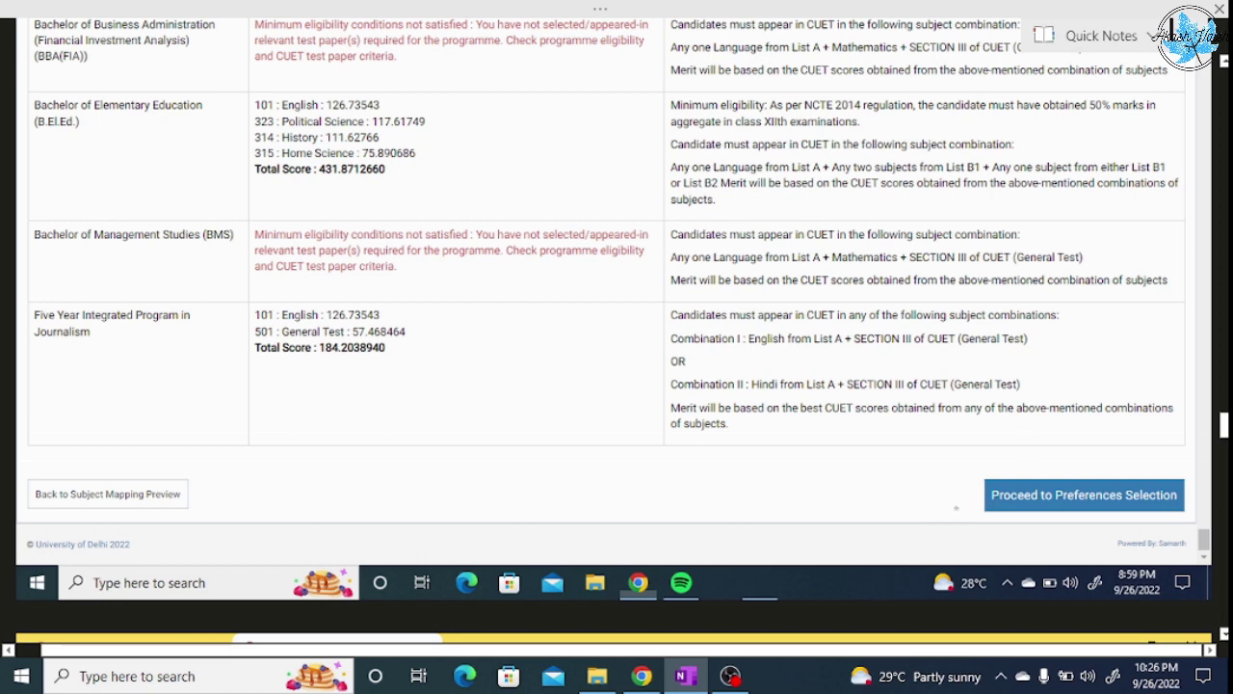
pyautogui.moveTo(934, 511)
pyautogui.mouseDown()
pyautogui.moveTo(980, 500)
pyautogui.moveTo(967, 517)
pyautogui.mouseUp()
# Circle the Advanced Filter heading, its dropdown arrow and Apply Filter in the Preferences Selection screenshot
pyautogui.scroll(-5, 617, 386)
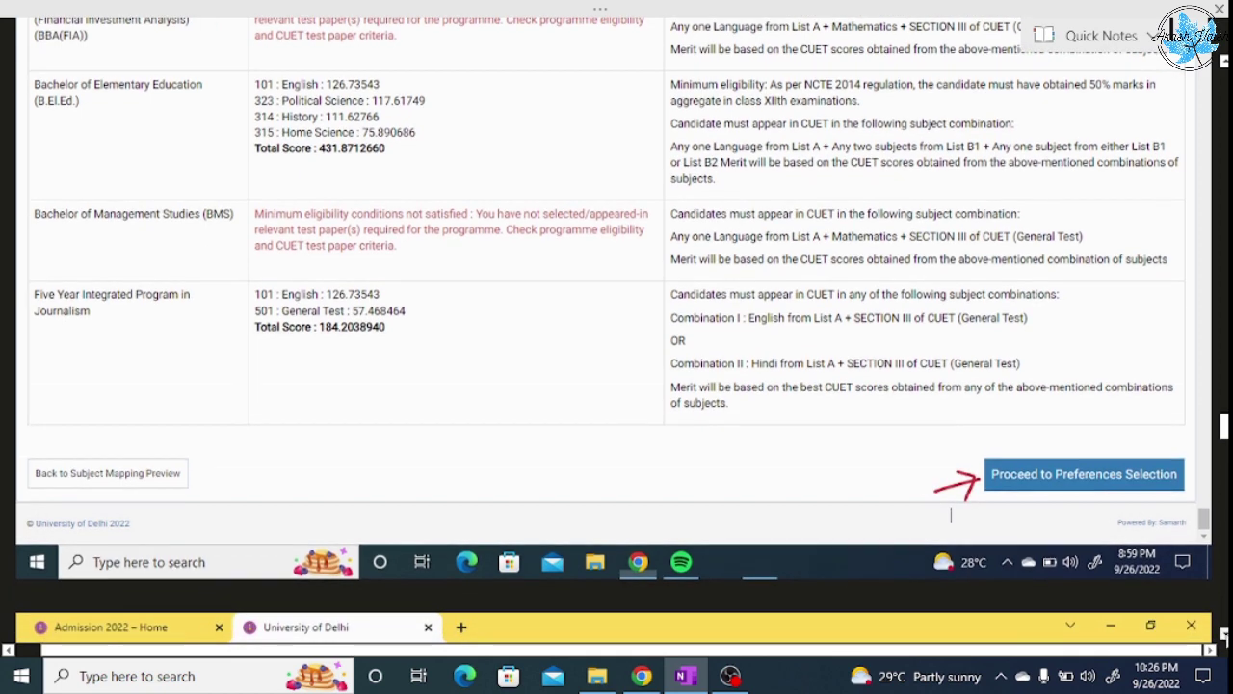
pyautogui.scroll(-3, 951, 99)
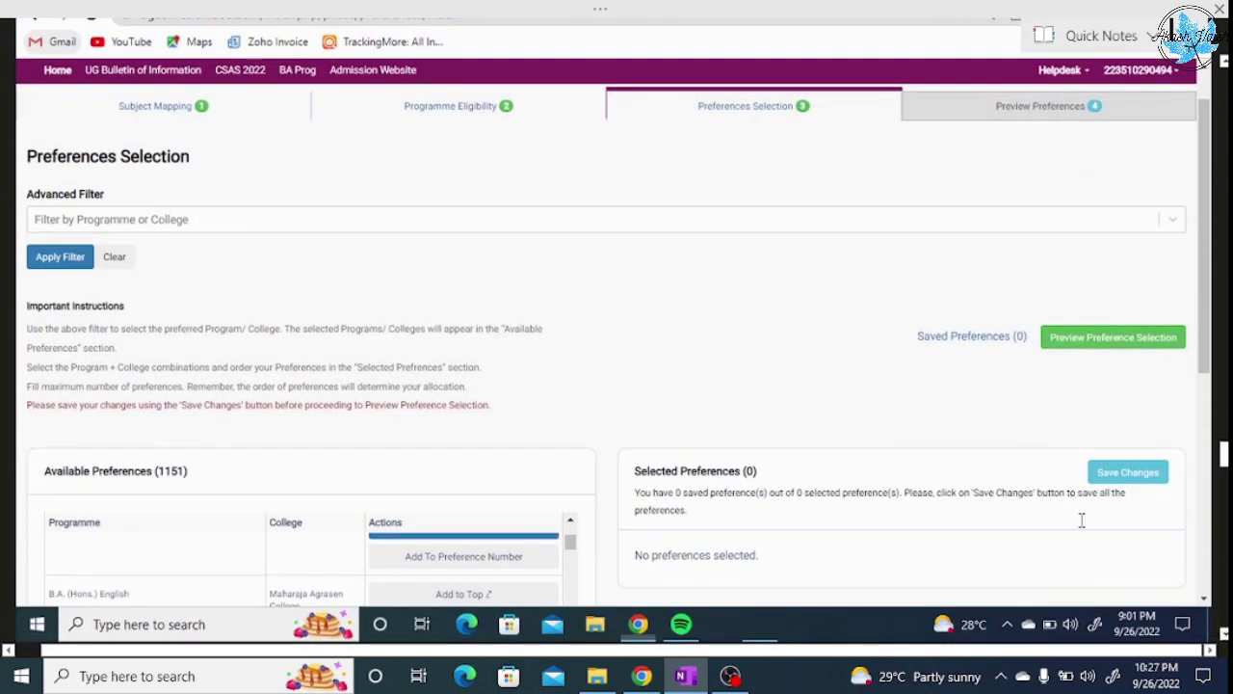
pyautogui.click(1222, 633)
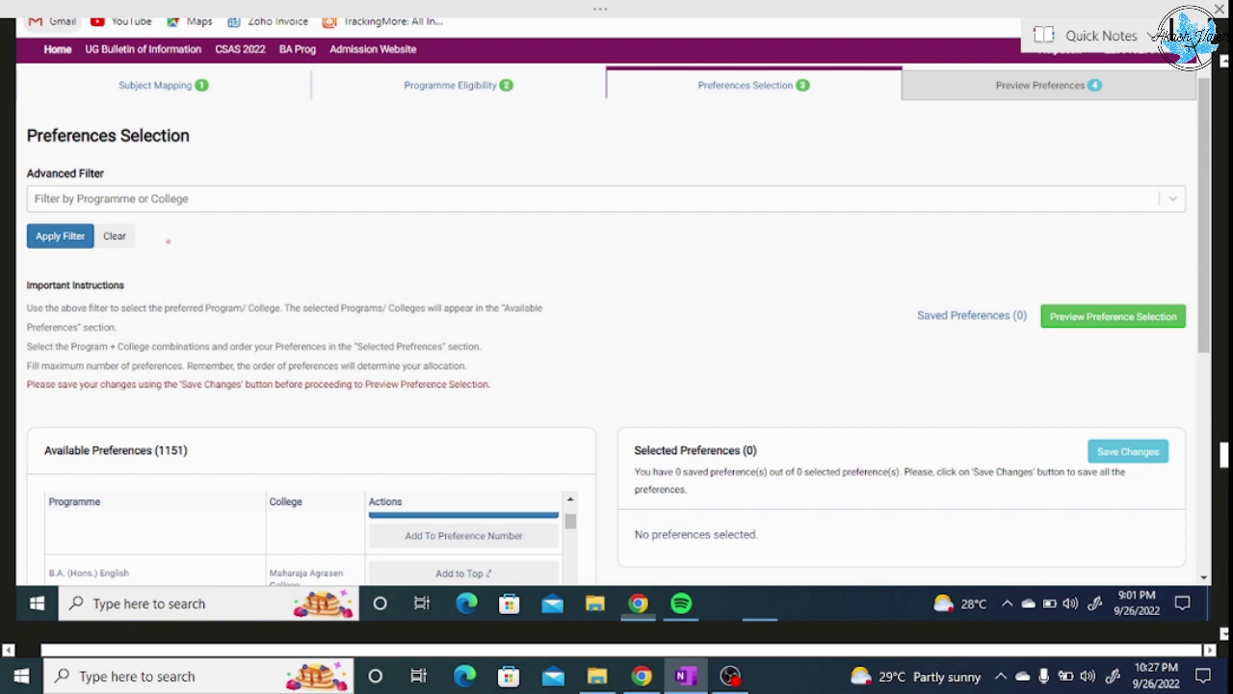
pyautogui.moveTo(21, 186)
pyautogui.mouseDown()
pyautogui.moveTo(117, 152)
pyautogui.moveTo(16, 175)
pyautogui.moveTo(46, 193)
pyautogui.mouseUp()
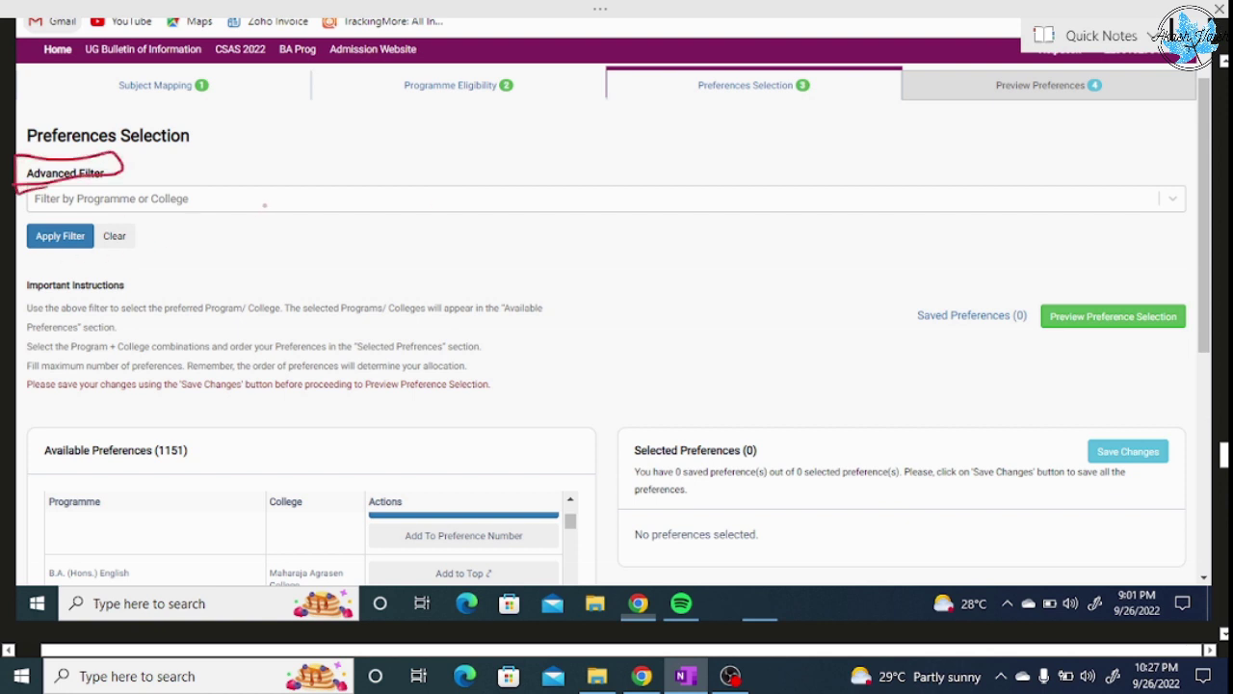
pyautogui.moveTo(1181, 182)
pyautogui.mouseDown()
pyautogui.moveTo(1189, 195)
pyautogui.moveTo(1183, 178)
pyautogui.mouseUp()
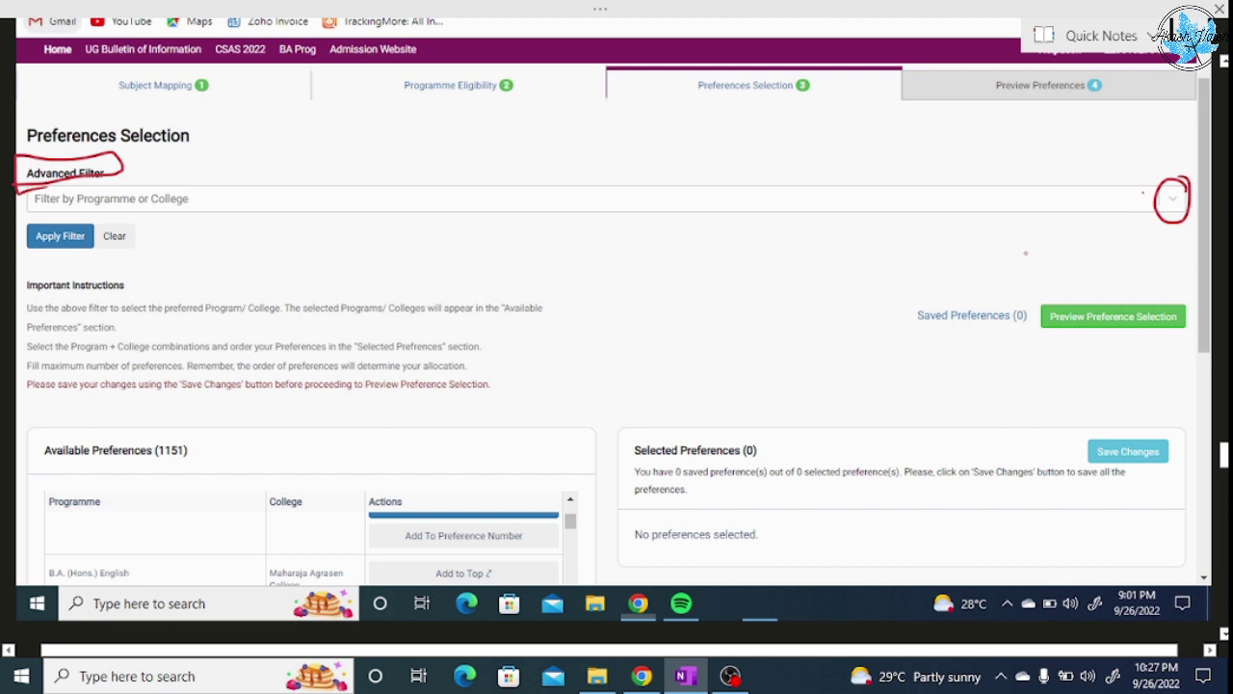
pyautogui.moveTo(58, 244)
pyautogui.mouseDown()
pyautogui.moveTo(34, 256)
pyautogui.moveTo(81, 258)
pyautogui.mouseUp()
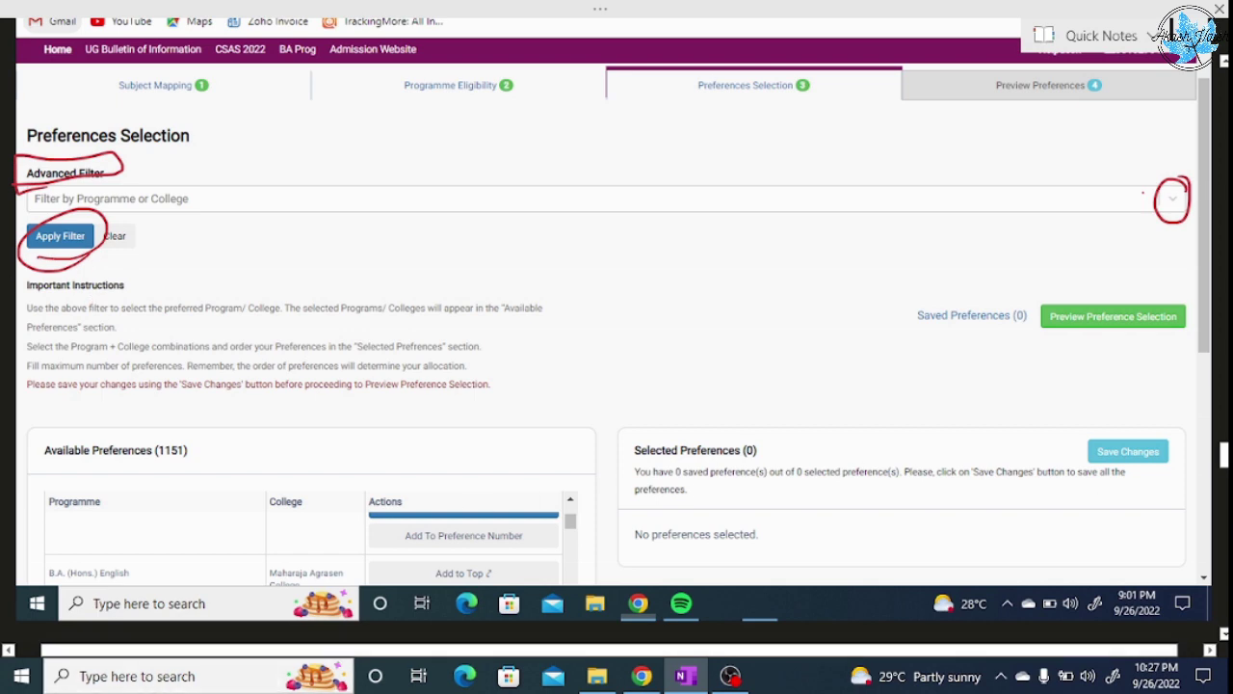
# Circle B.A. (Hons.) History in the first Available Preferences row of the screenshot showing 17 saved preferences
pyautogui.scroll(-1, 617, 328)
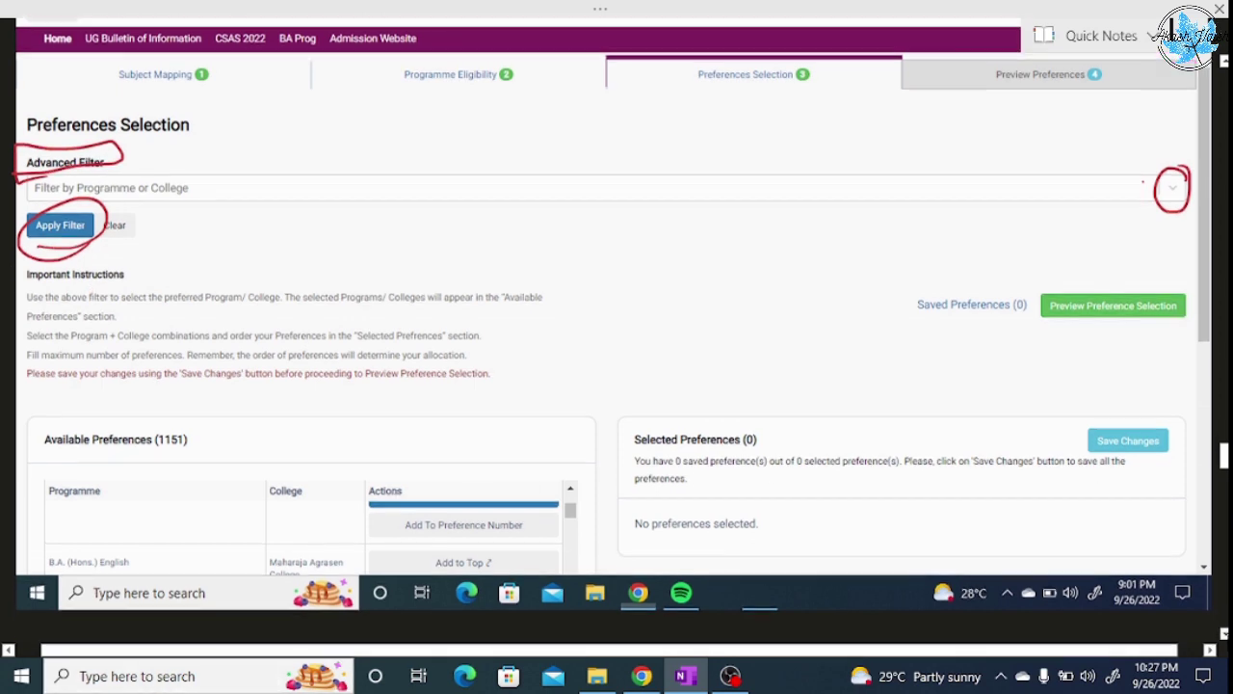
pyautogui.scroll(-6, 616, 327)
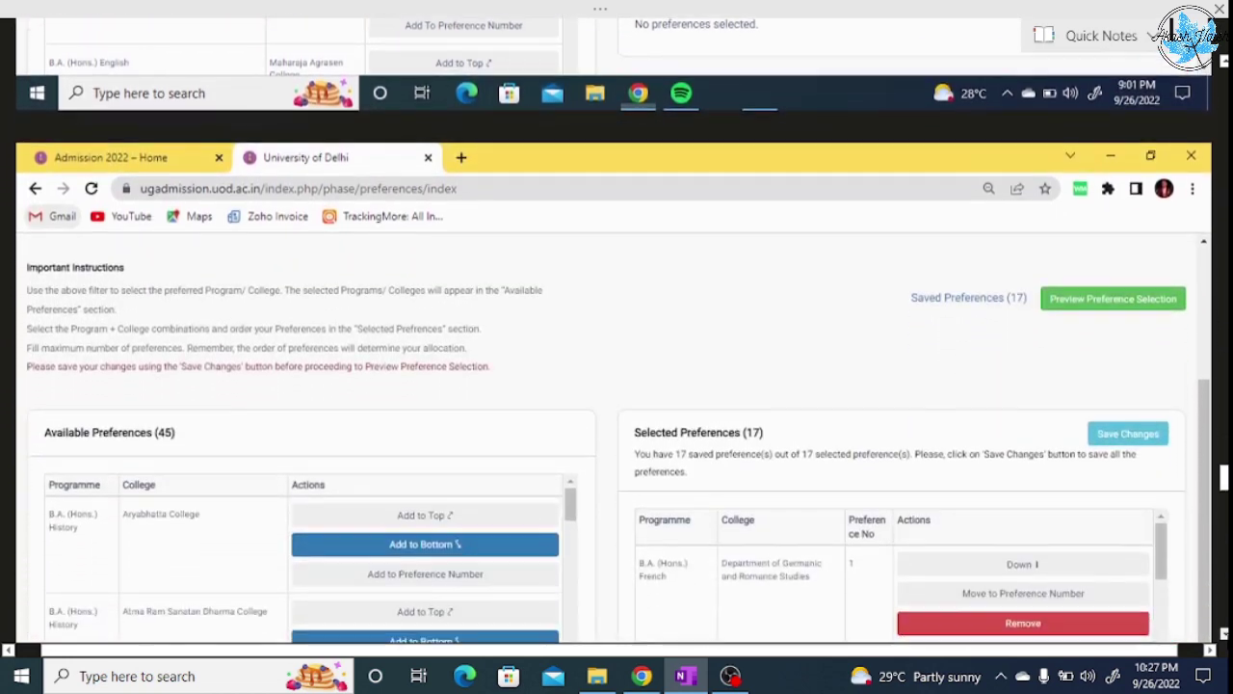
pyautogui.scroll(-1, 675, 286)
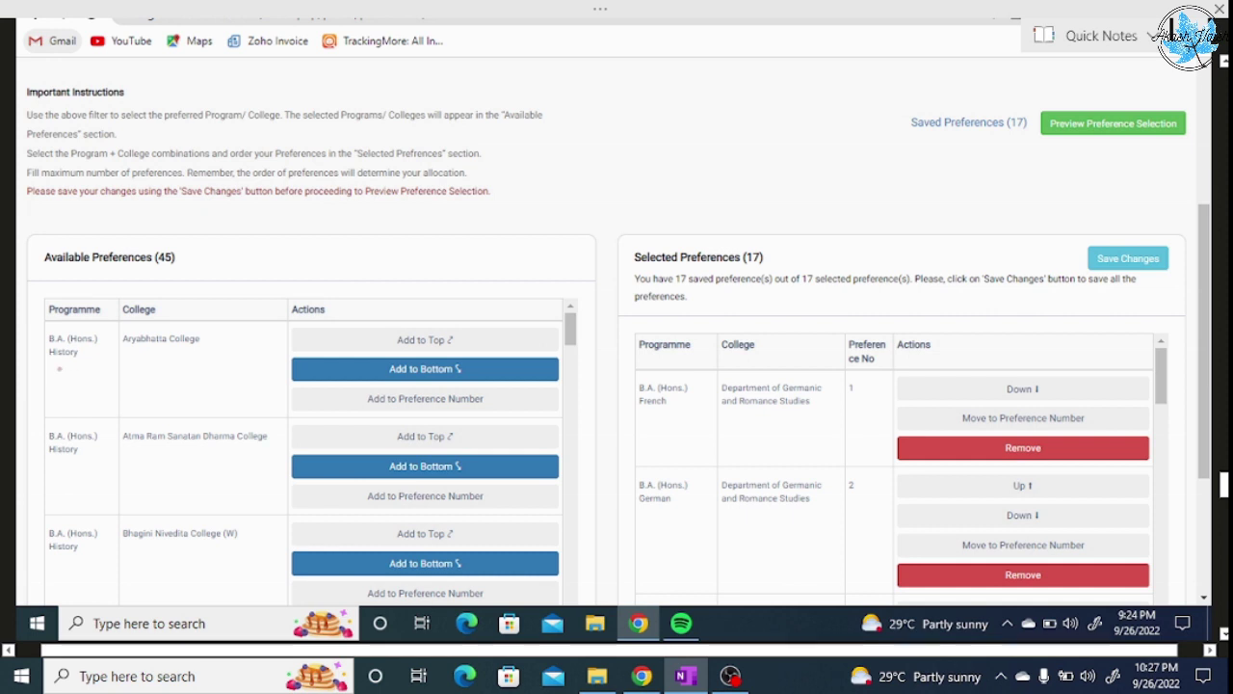
pyautogui.moveTo(57, 367); pyautogui.dragTo(80, 355)
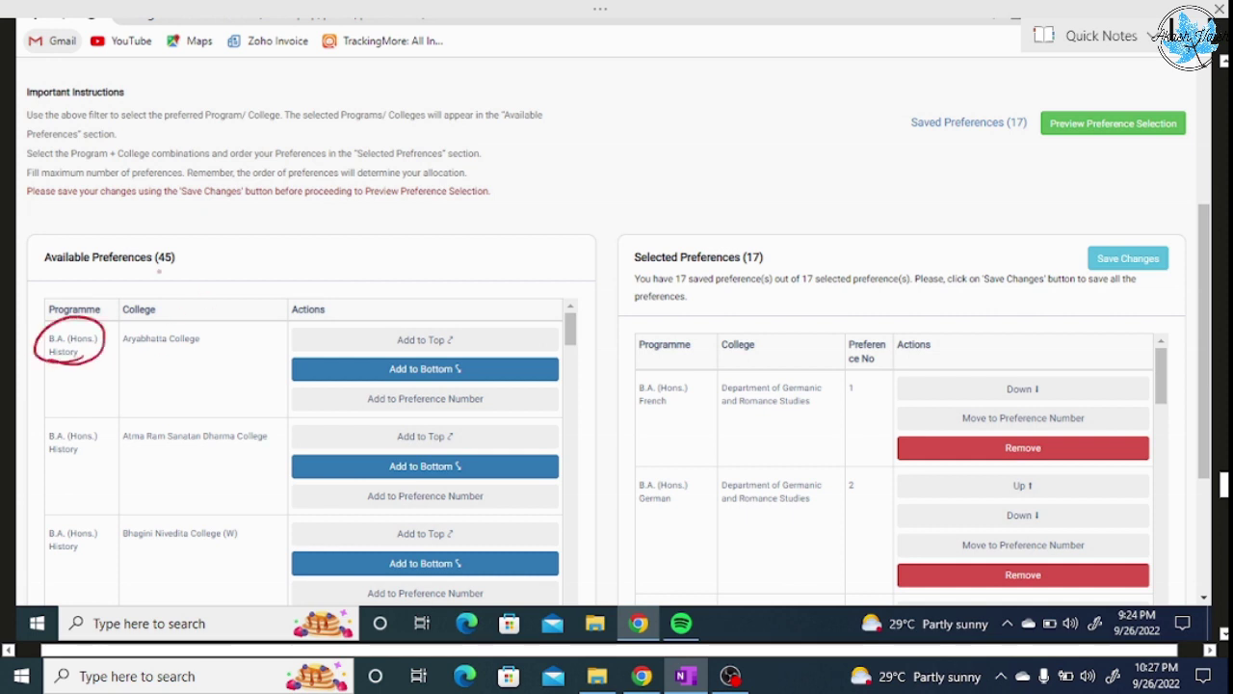
pyautogui.moveTo(171, 247)
pyautogui.mouseDown()
pyautogui.moveTo(179, 291)
pyautogui.moveTo(192, 279)
pyautogui.mouseUp()
pyautogui.hotkey('ctrl', 'z')
pyautogui.moveTo(184, 258)
pyautogui.mouseDown()
pyautogui.moveTo(144, 276)
pyautogui.moveTo(183, 254)
pyautogui.mouseUp()
pyautogui.hotkey('ctrl', 'z')
pyautogui.moveTo(453, 332)
pyautogui.mouseDown()
pyautogui.moveTo(406, 324)
pyautogui.moveTo(395, 351)
pyautogui.moveTo(460, 355)
pyautogui.moveTo(424, 322)
pyautogui.mouseUp()
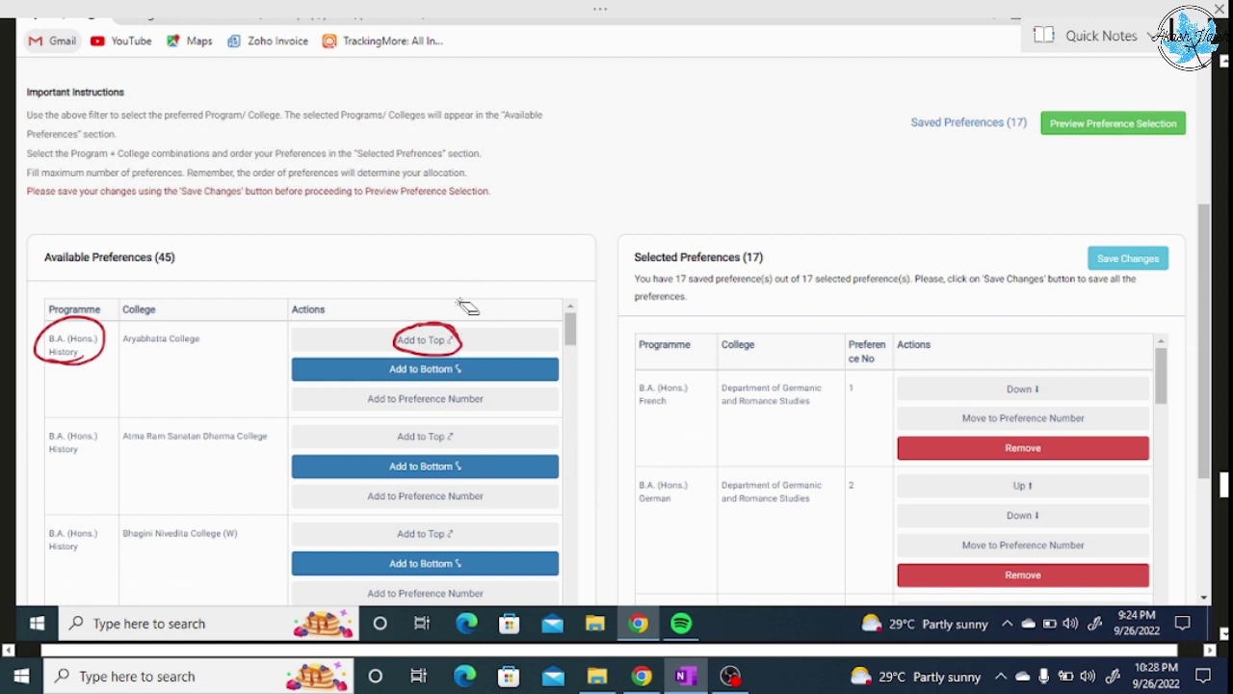
pyautogui.hotkey('ctrl', 'z')
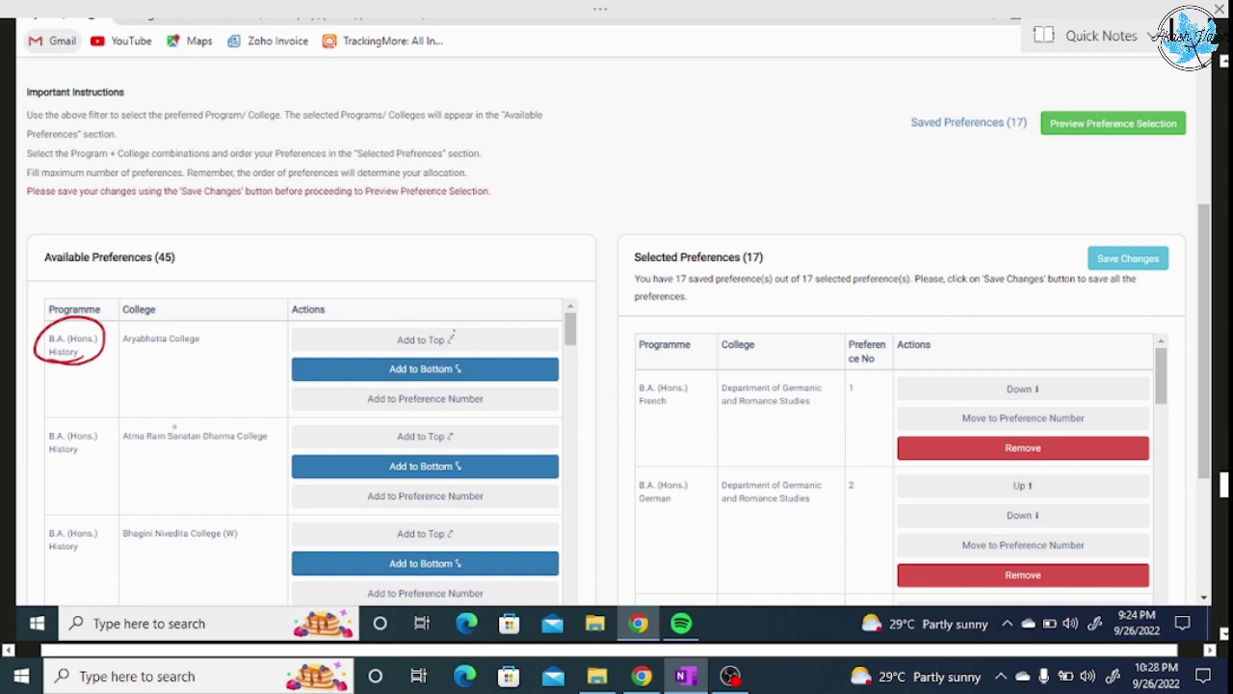
# Draw a box around Aryabhatta College and underline Atma Ram Sanatan Dharma College in the Available Preferences table
pyautogui.moveTo(124, 354)
pyautogui.mouseDown()
pyautogui.moveTo(214, 349)
pyautogui.moveTo(127, 314)
pyautogui.moveTo(123, 353)
pyautogui.mouseUp()
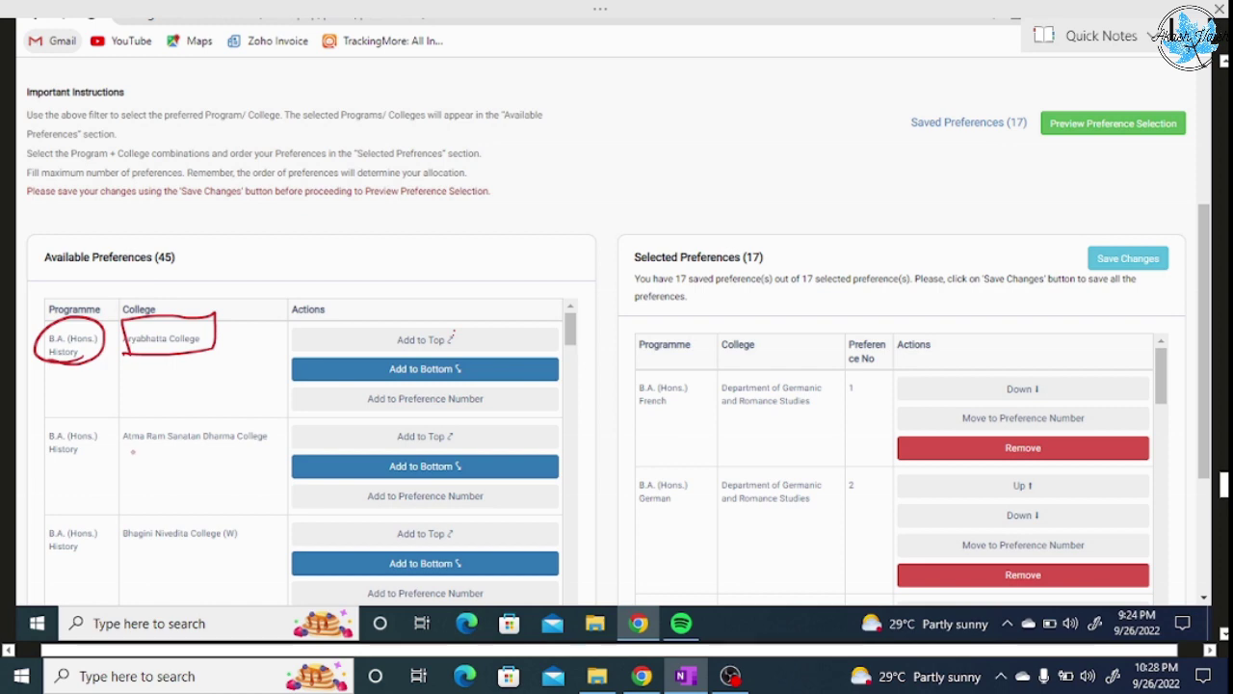
pyautogui.moveTo(128, 452); pyautogui.dragTo(241, 450)
pyautogui.moveTo(471, 464)
pyautogui.mouseDown()
pyautogui.moveTo(499, 450)
pyautogui.moveTo(391, 486)
pyautogui.moveTo(491, 495)
pyautogui.moveTo(451, 474)
pyautogui.mouseUp()
pyautogui.hotkey('ctrl', 'z')
pyautogui.hotkey('ctrl', 'z')
pyautogui.moveTo(448, 333); pyautogui.dragTo(528, 289)
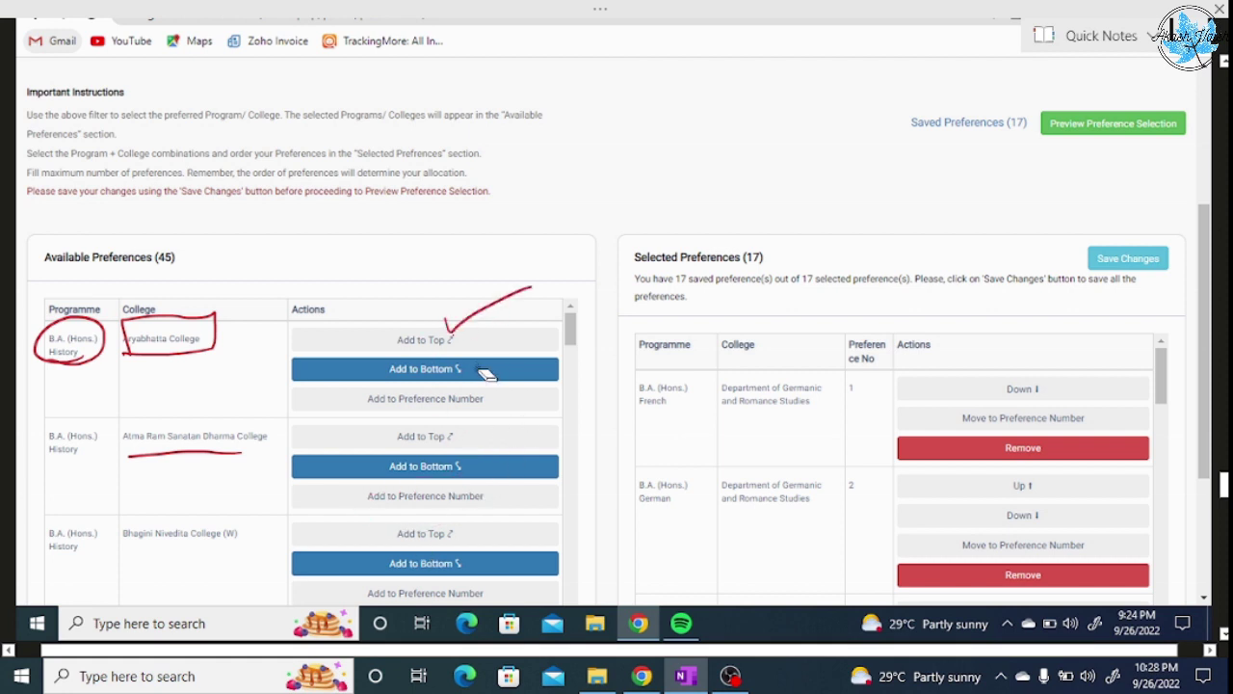
pyautogui.hotkey('ctrl', 'z')
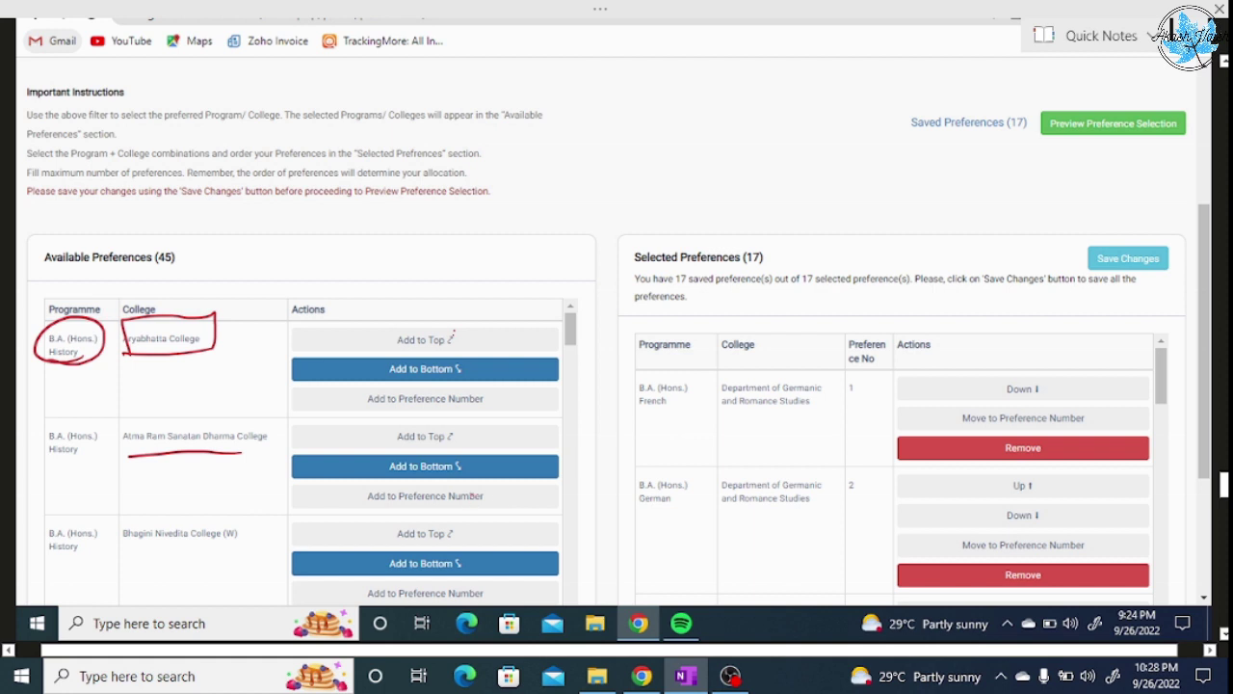
# Mark Add to Preference Number in the second and third History rows and write circled numbers 2 and 3 beside them
pyautogui.moveTo(471, 508); pyautogui.dragTo(519, 488)
pyautogui.moveTo(599, 466)
pyautogui.mouseDown()
pyautogui.moveTo(618, 487)
pyautogui.moveTo(630, 458)
pyautogui.moveTo(607, 448)
pyautogui.mouseUp()
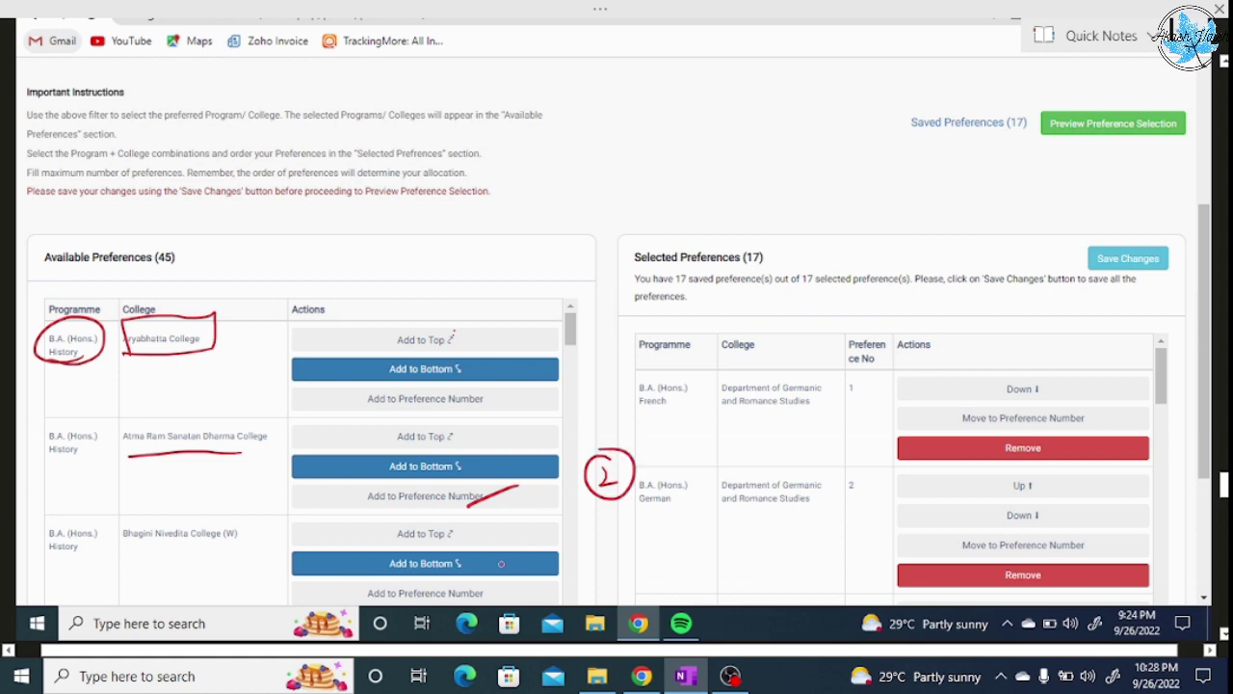
pyautogui.moveTo(491, 592); pyautogui.dragTo(524, 578)
pyautogui.moveTo(599, 567)
pyautogui.mouseDown()
pyautogui.moveTo(605, 592)
pyautogui.moveTo(593, 589)
pyautogui.moveTo(603, 586)
pyautogui.mouseUp()
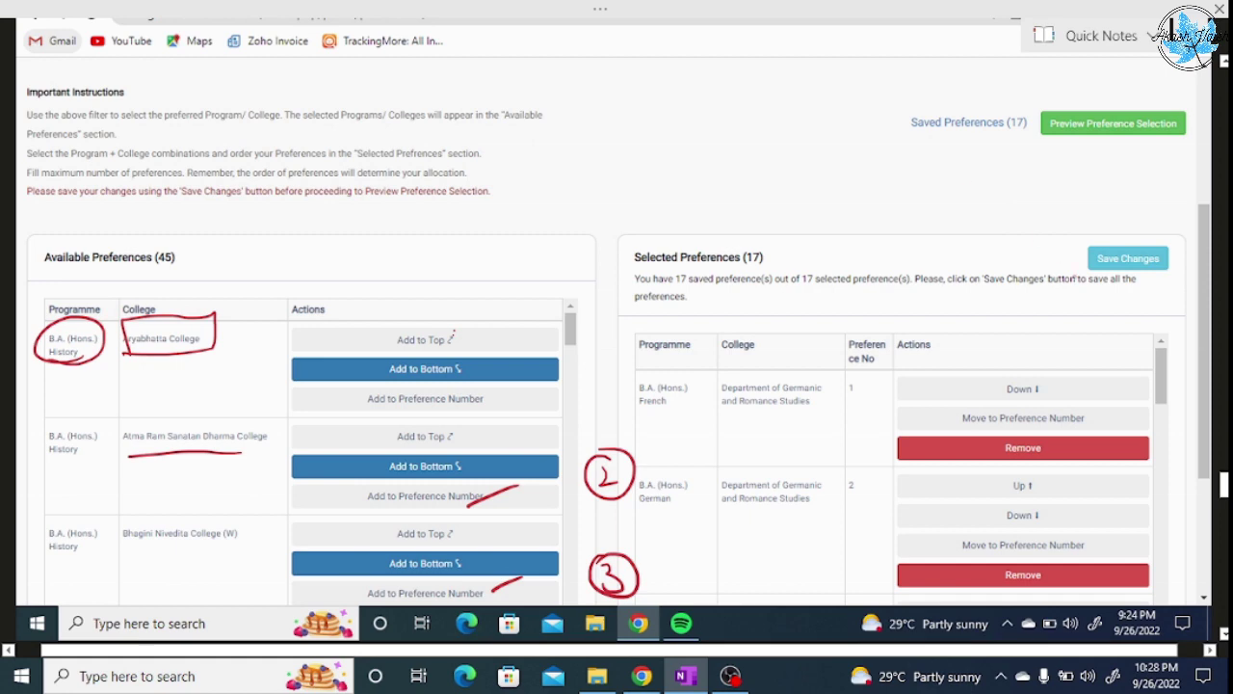
# Circle Save Changes and the count beside the Selected Preferences heading
pyautogui.moveTo(1081, 272)
pyautogui.mouseDown()
pyautogui.moveTo(1151, 222)
pyautogui.moveTo(1098, 285)
pyautogui.mouseUp()
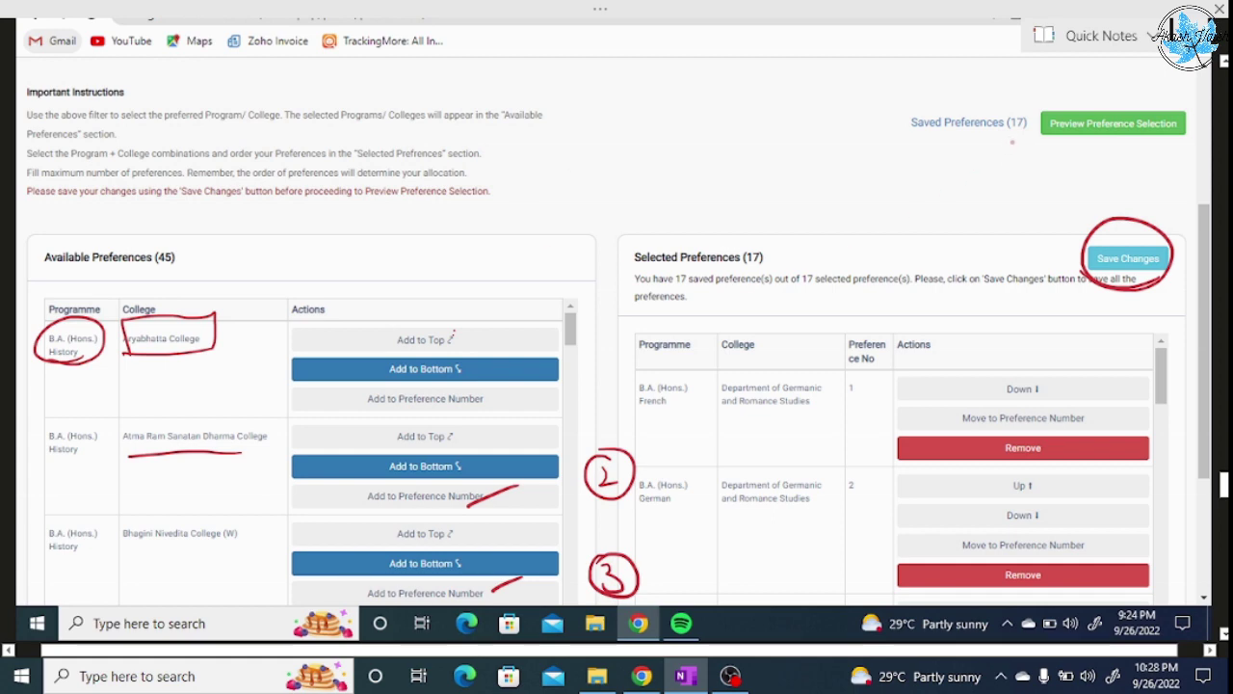
pyautogui.moveTo(748, 280)
pyautogui.mouseDown()
pyautogui.moveTo(777, 227)
pyautogui.moveTo(762, 275)
pyautogui.mouseUp()
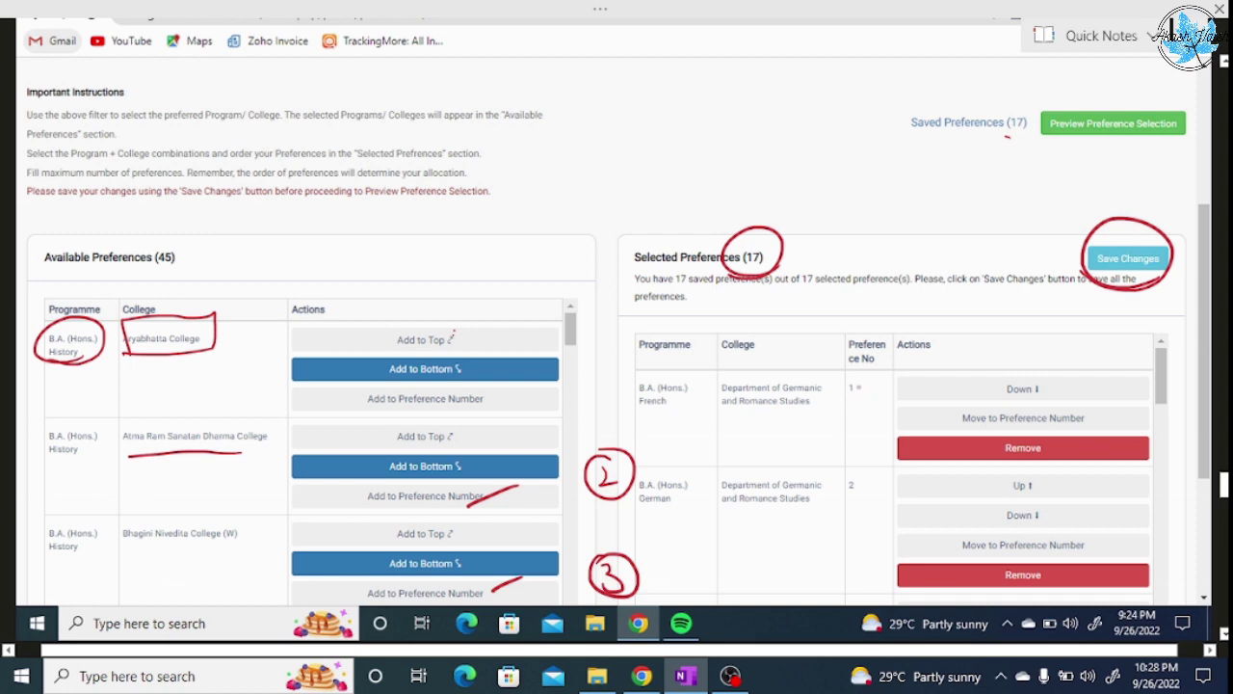
# Circle preference numbers 1 and 2, and underline B.A. (Hons.) French, its college and B.A. (Hons.) German under Selected Preferences
pyautogui.moveTo(861, 374)
pyautogui.mouseDown()
pyautogui.moveTo(836, 395)
pyautogui.moveTo(872, 370)
pyautogui.mouseUp()
pyautogui.moveTo(854, 460)
pyautogui.mouseDown()
pyautogui.moveTo(834, 481)
pyautogui.moveTo(855, 464)
pyautogui.mouseUp()
pyautogui.moveTo(634, 420); pyautogui.dragTo(799, 411)
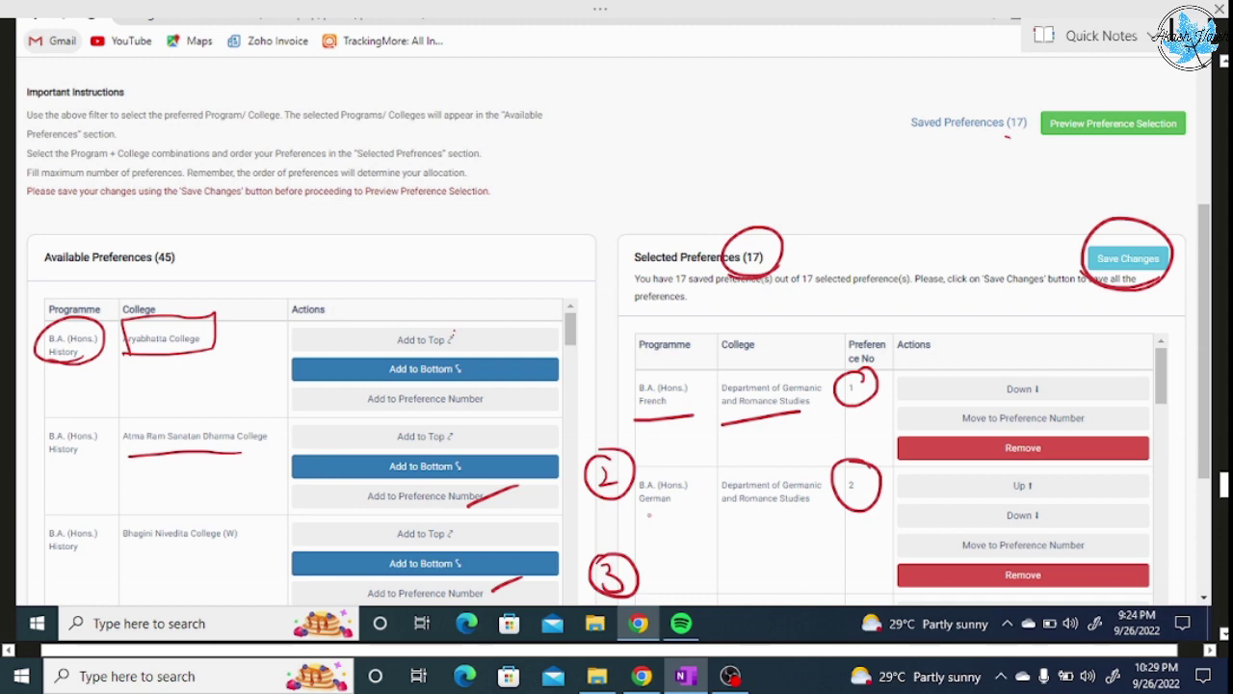
pyautogui.moveTo(638, 516); pyautogui.dragTo(684, 508)
# Circle the Dyal Singh College filter in the screenshot with 80 saved preferences and draw an arrow down to Available Preferences
pyautogui.scroll(-5, 631, 281)
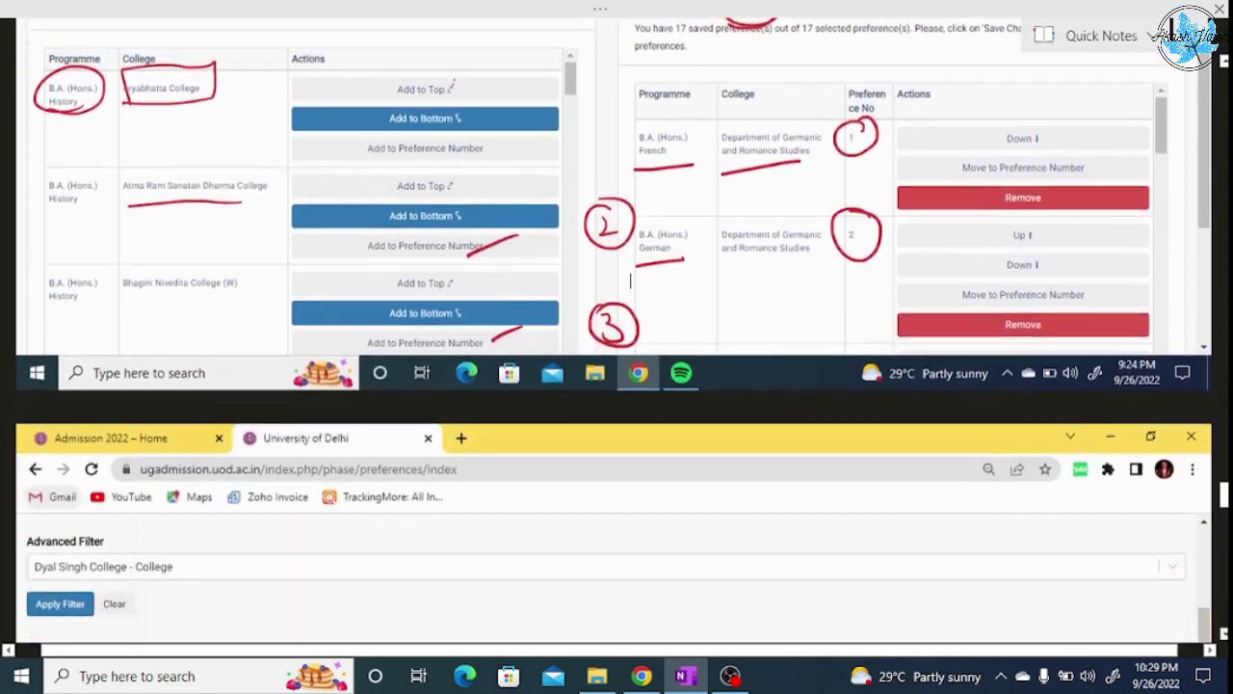
pyautogui.scroll(-8, 631, 281)
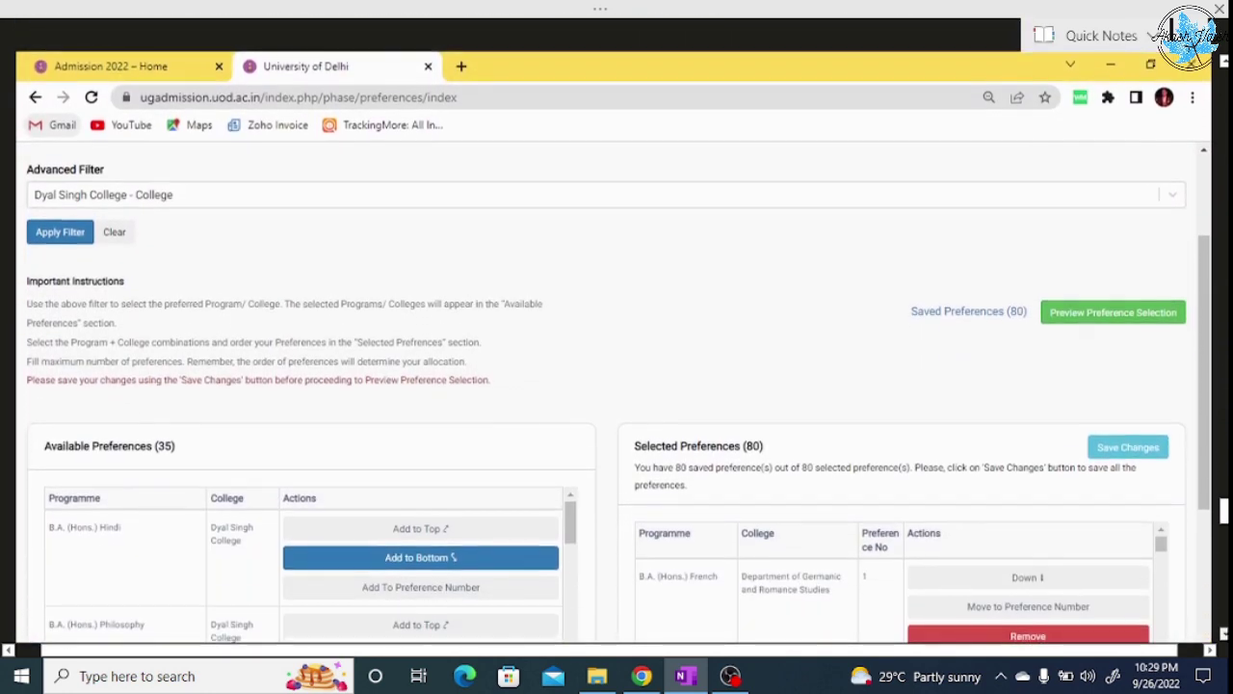
pyautogui.scroll(-2, 632, 280)
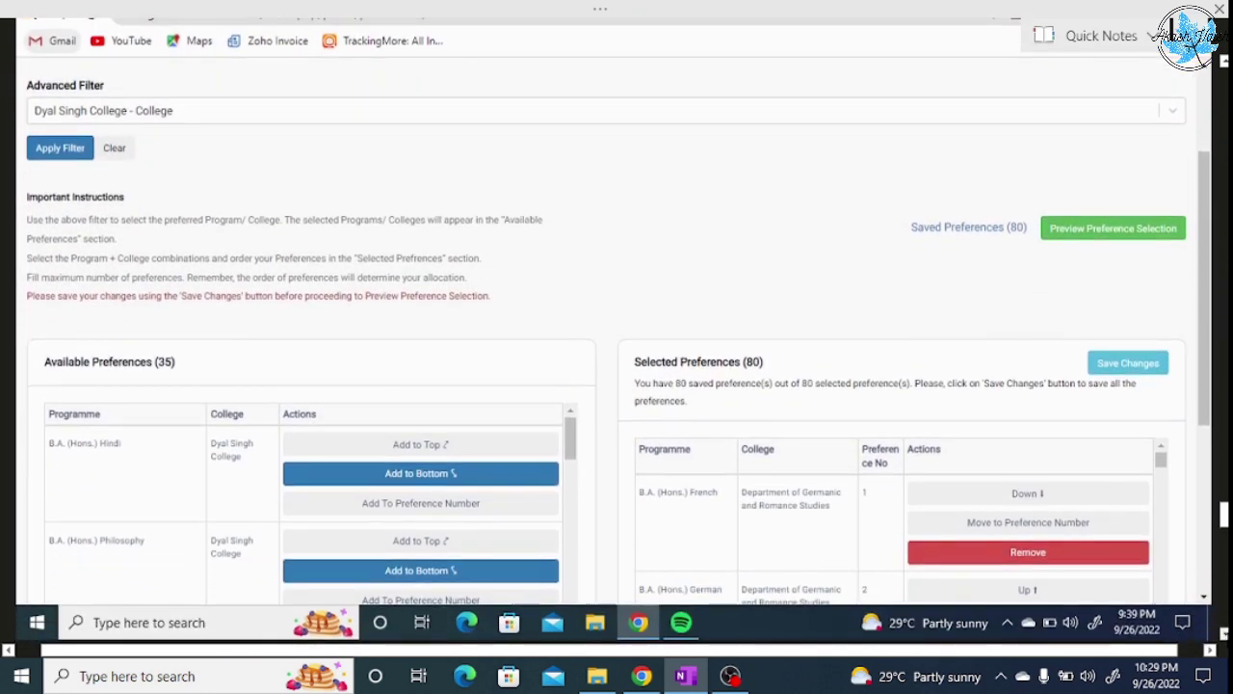
pyautogui.moveTo(81, 124)
pyautogui.mouseDown()
pyautogui.moveTo(164, 97)
pyautogui.moveTo(149, 148)
pyautogui.mouseUp()
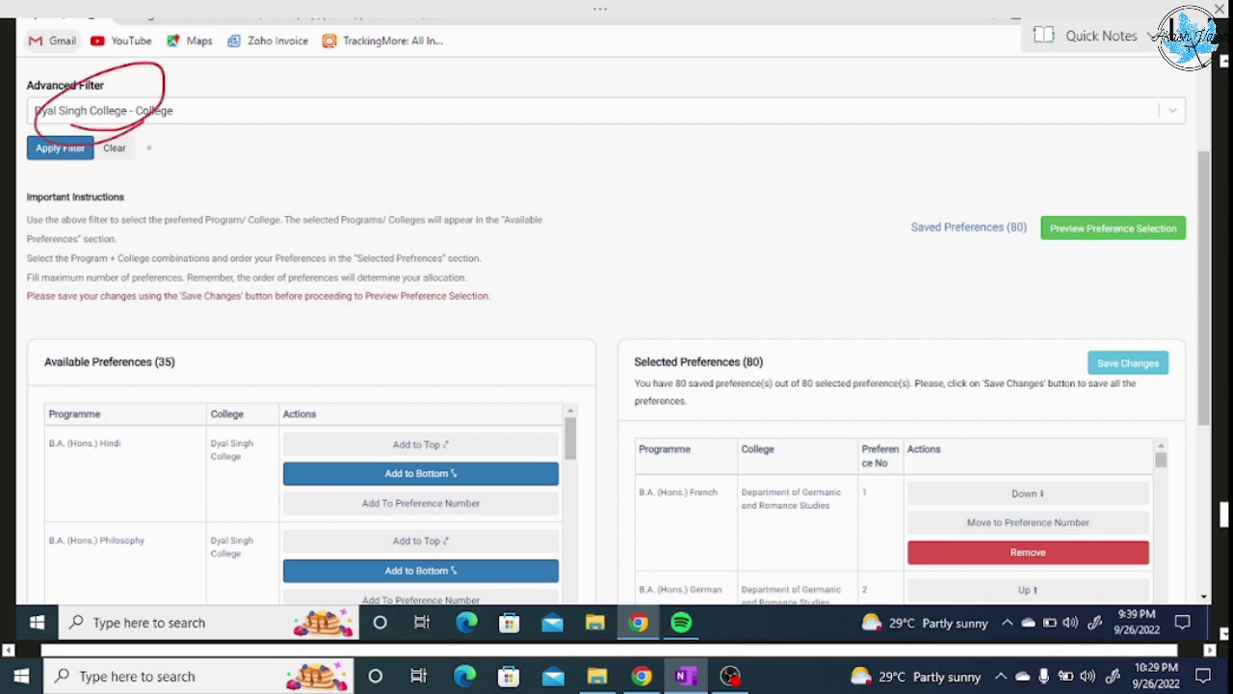
pyautogui.moveTo(246, 293); pyautogui.dragTo(253, 332)
pyautogui.moveTo(240, 319); pyautogui.dragTo(263, 315)
# Mark B.A. (Hons.) Hindi and Philosophy, then circle Hindi's Add To Preference Number and write 2 twice beside the Selected Preferences table
pyautogui.moveTo(63, 475); pyautogui.dragTo(135, 456)
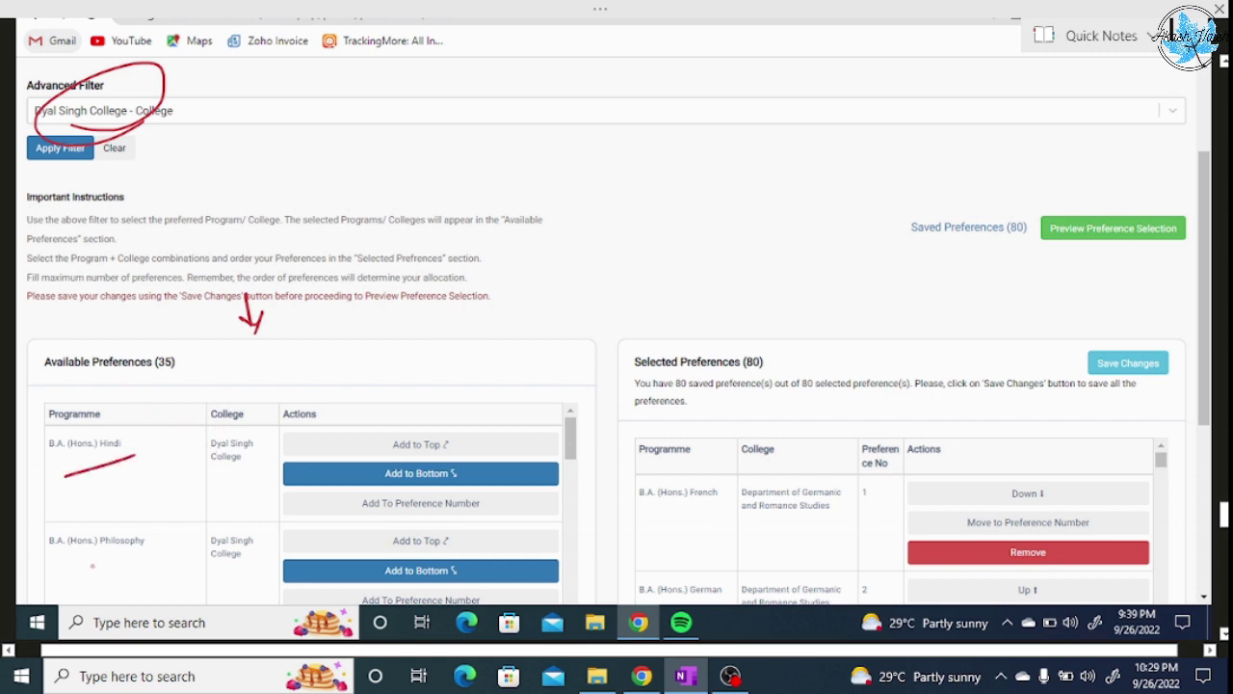
pyautogui.moveTo(87, 564); pyautogui.dragTo(143, 541)
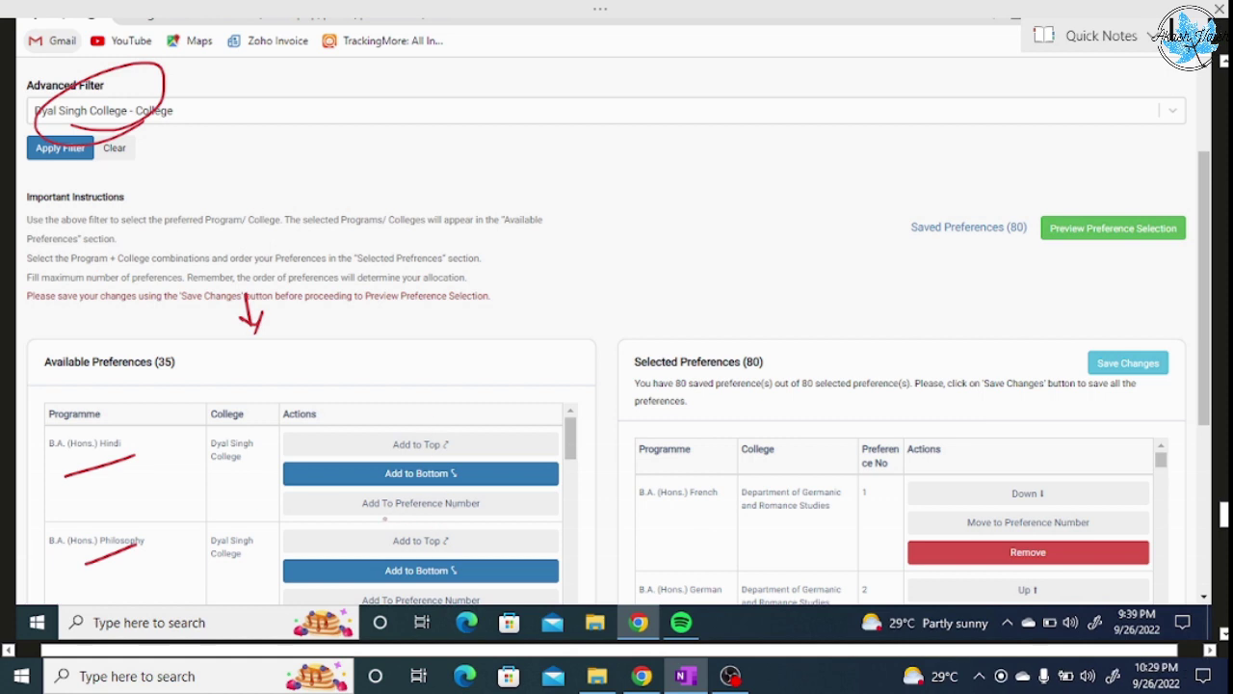
pyautogui.moveTo(385, 519); pyautogui.dragTo(434, 520)
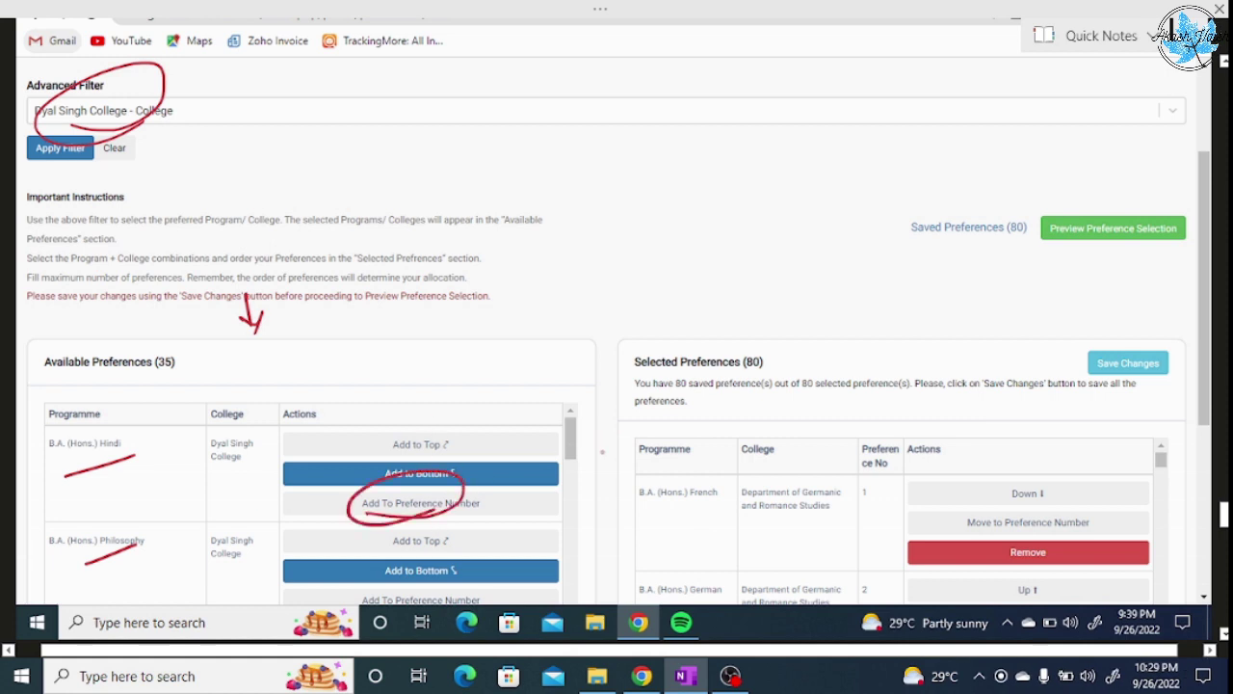
pyautogui.moveTo(598, 451)
pyautogui.mouseDown()
pyautogui.moveTo(635, 464)
pyautogui.moveTo(643, 487)
pyautogui.mouseUp()
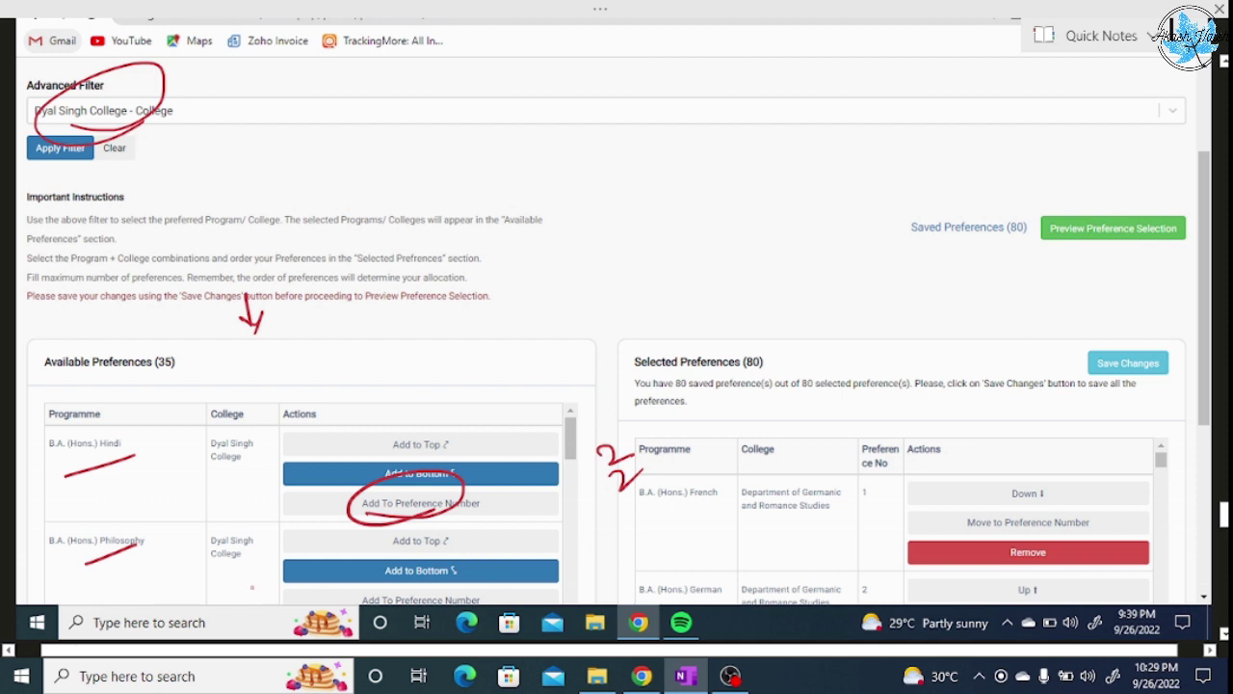
# Circle B.A. (Hons.) Philosophy and its Dyal Singh College entry, and draw an arrow from that row towards Selected Preferences
pyautogui.moveTo(236, 569)
pyautogui.mouseDown()
pyautogui.moveTo(198, 553)
pyautogui.moveTo(254, 554)
pyautogui.mouseUp()
pyautogui.moveTo(89, 562)
pyautogui.mouseDown()
pyautogui.moveTo(96, 503)
pyautogui.moveTo(89, 556)
pyautogui.mouseUp()
pyautogui.moveTo(559, 589); pyautogui.dragTo(601, 572)
pyautogui.moveTo(586, 567); pyautogui.dragTo(597, 583)
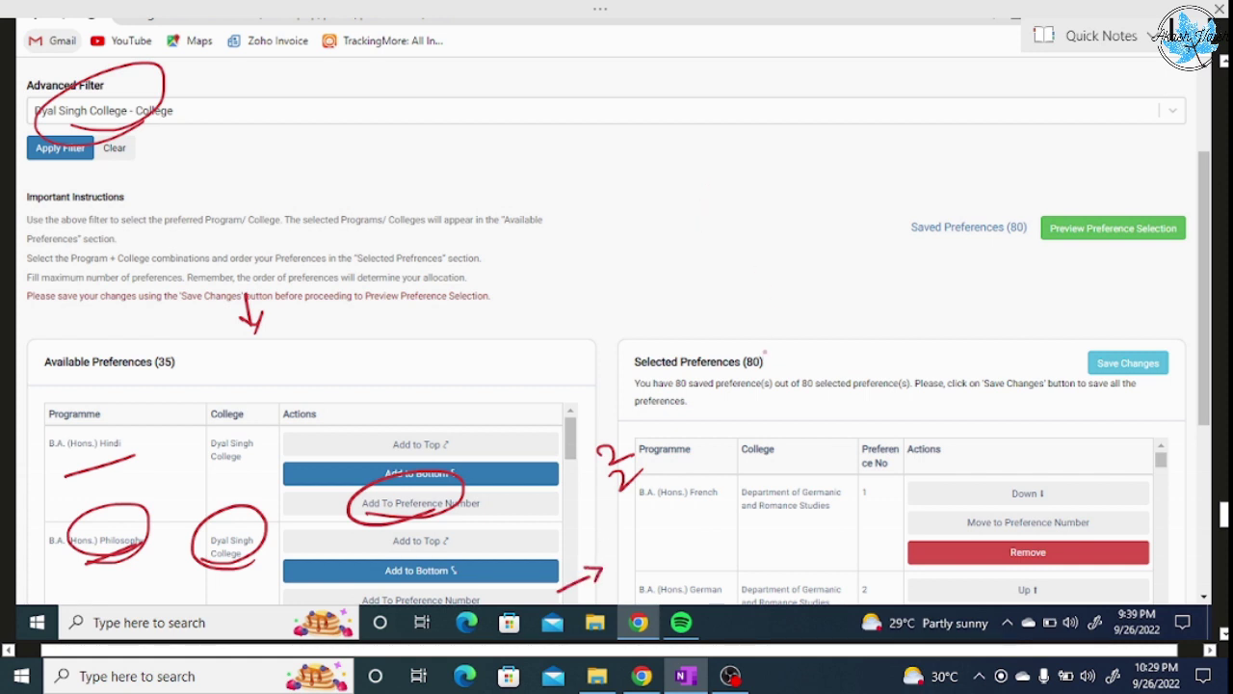
# Circle the Selected Preferences count and Save Changes in the Dyal Singh College screenshot
pyautogui.moveTo(766, 353)
pyautogui.mouseDown()
pyautogui.moveTo(762, 339)
pyautogui.moveTo(775, 391)
pyautogui.moveTo(763, 333)
pyautogui.mouseUp()
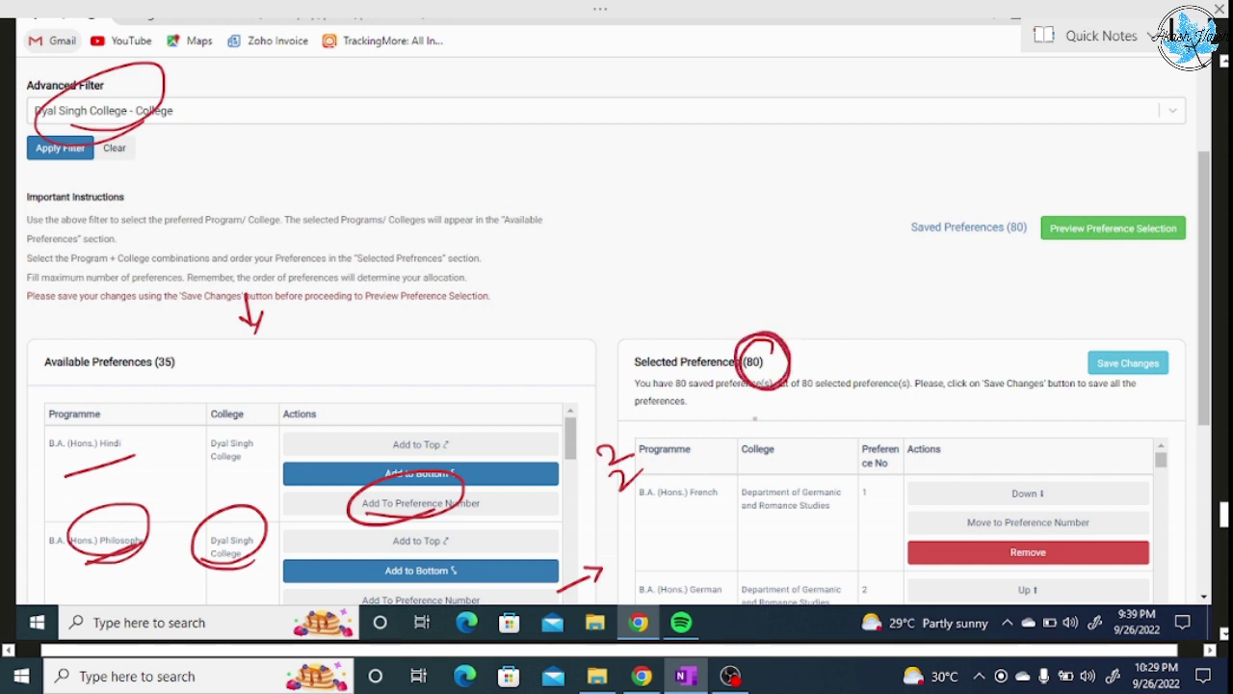
pyautogui.moveTo(1164, 345)
pyautogui.mouseDown()
pyautogui.moveTo(1088, 374)
pyautogui.moveTo(1110, 329)
pyautogui.mouseUp()
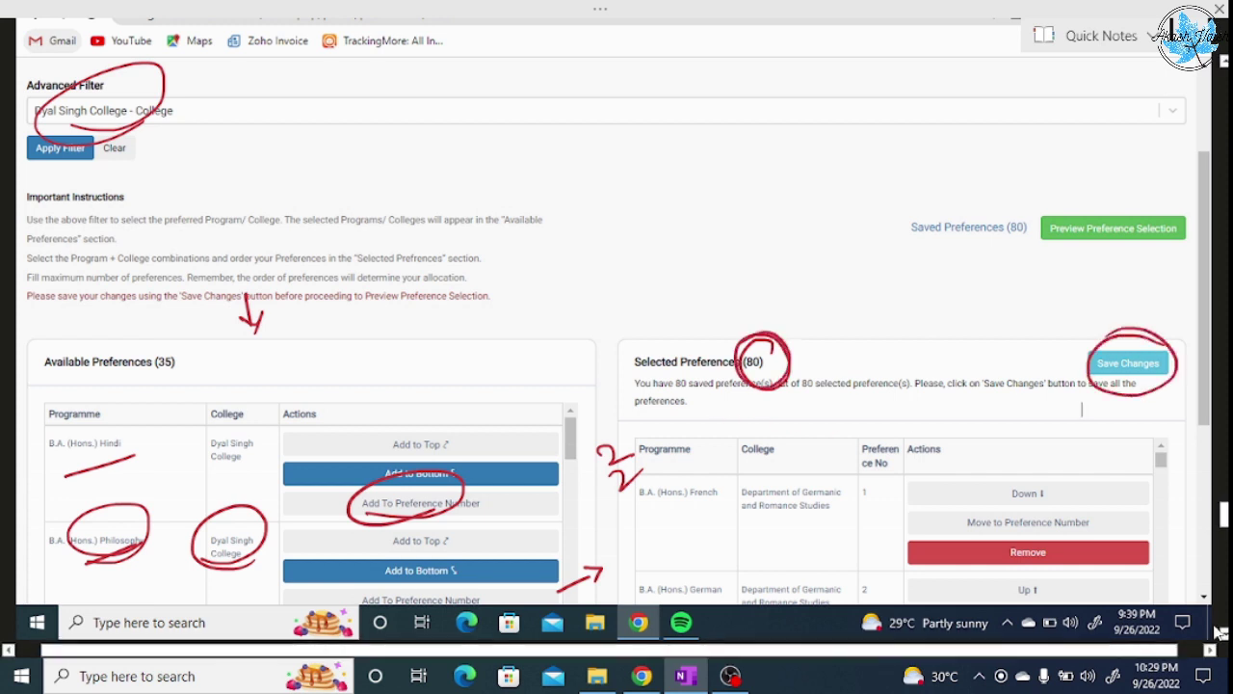
# Tick the programme, preference number and college of the B.A. (Hons.) French row in the Preview Preferences screenshot
pyautogui.scroll(-1, 1082, 376)
pyautogui.scroll(-15, 1082, 376)
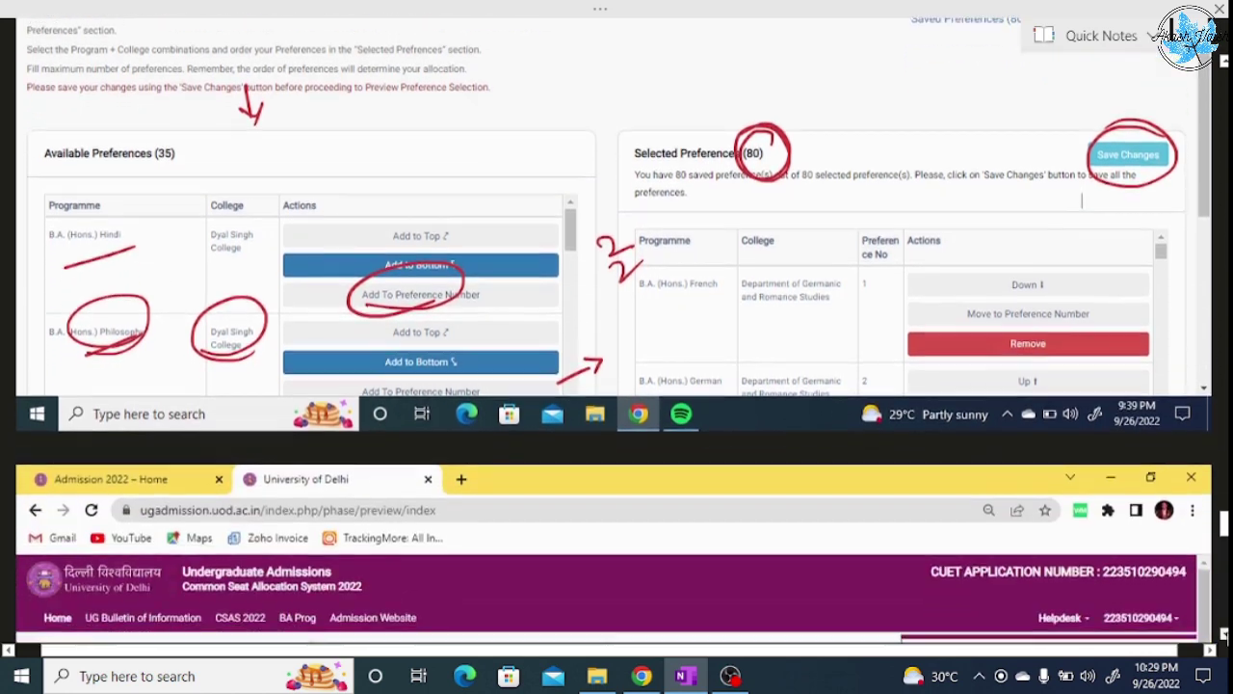
pyautogui.scroll(-1, 819, 405)
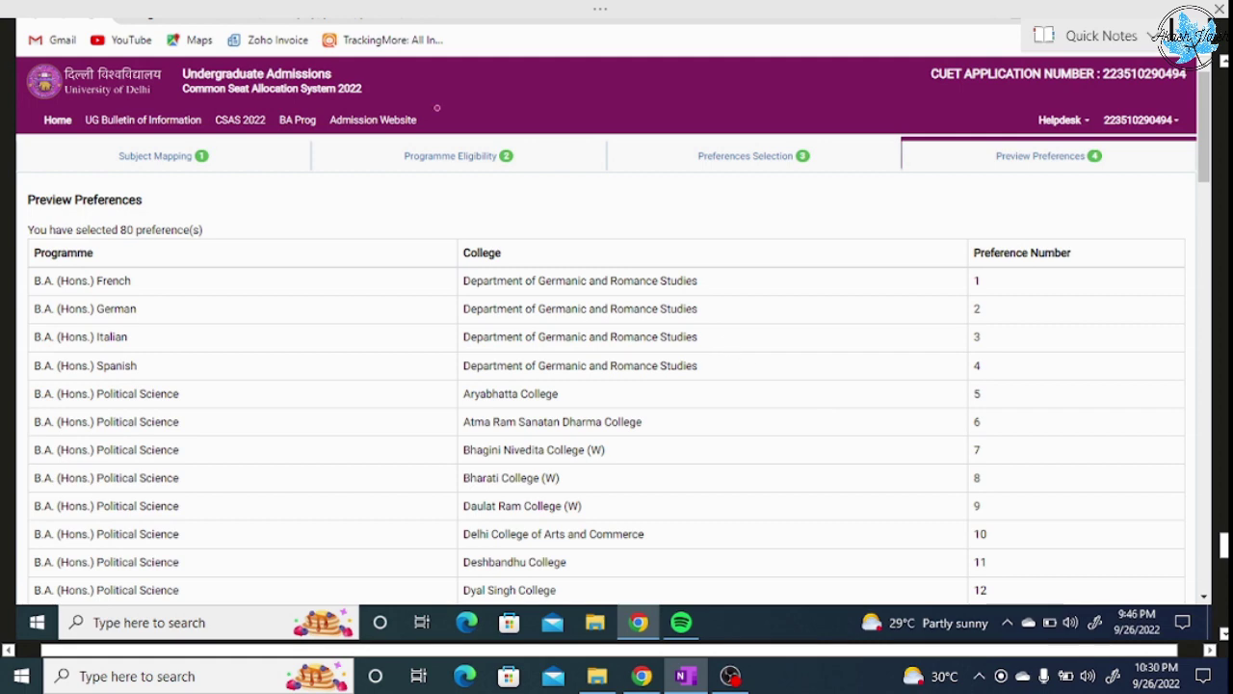
pyautogui.moveTo(139, 286); pyautogui.dragTo(185, 268)
pyautogui.moveTo(992, 286); pyautogui.dragTo(1026, 271)
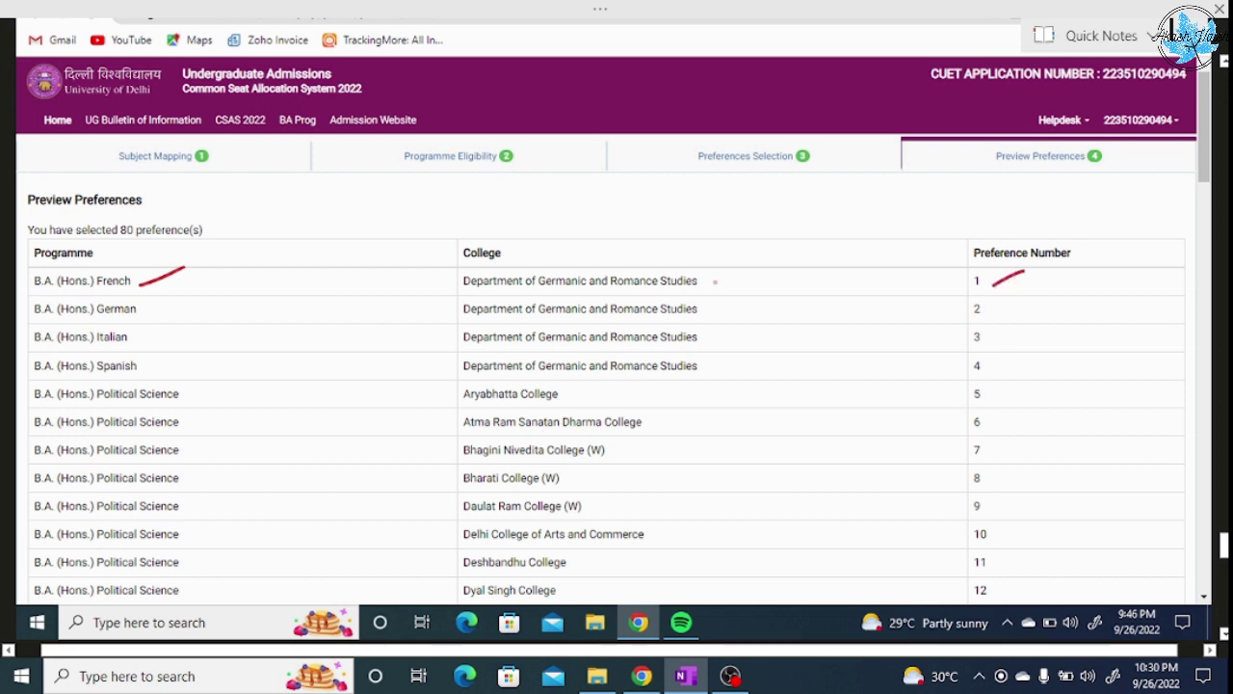
pyautogui.moveTo(714, 284); pyautogui.dragTo(777, 260)
# Add ink ticks beside B.A. (Hons.) German, Italian and Spanish in the Preview Preferences table
pyautogui.moveTo(148, 309); pyautogui.dragTo(188, 293)
pyautogui.moveTo(145, 345); pyautogui.dragTo(177, 333)
pyautogui.moveTo(152, 373); pyautogui.dragTo(187, 357)
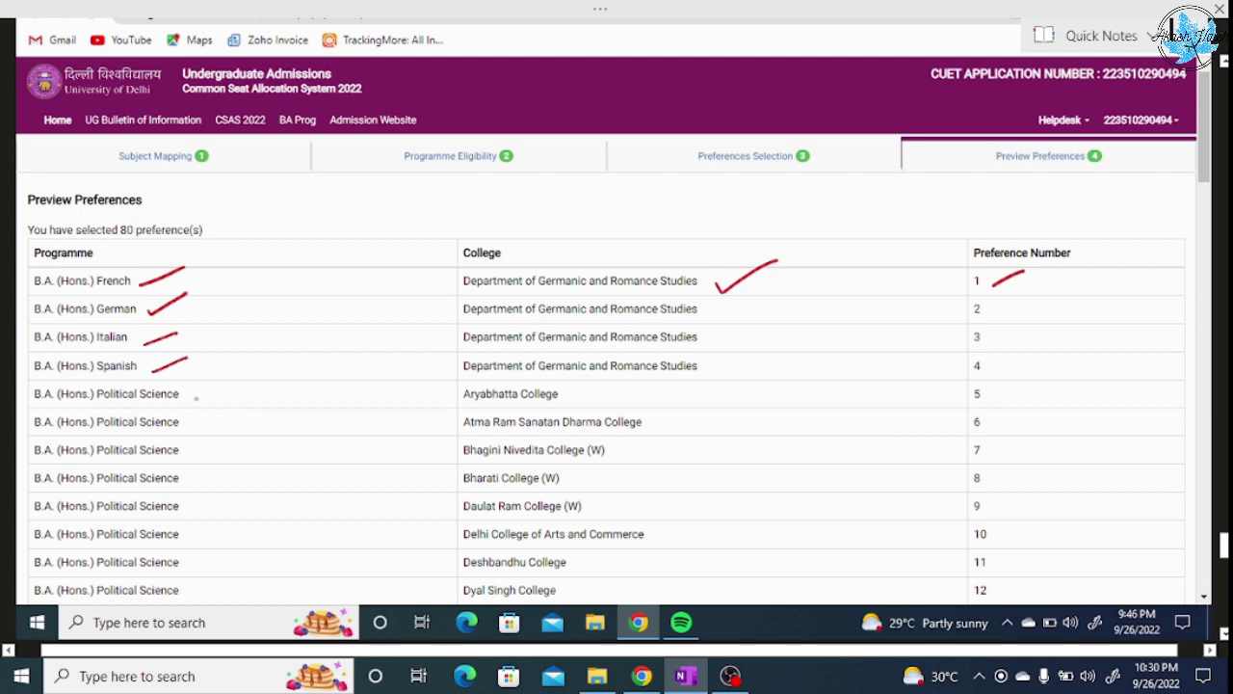
# Mark the Political Science row for Aryabhatta College with a dash beside the programme and arrows beside the college and preference number 5
pyautogui.moveTo(197, 400); pyautogui.dragTo(238, 394)
pyautogui.moveTo(575, 396); pyautogui.dragTo(607, 396)
pyautogui.moveTo(596, 389)
pyautogui.mouseDown()
pyautogui.moveTo(608, 396)
pyautogui.moveTo(597, 403)
pyautogui.mouseUp()
pyautogui.moveTo(995, 395); pyautogui.dragTo(1008, 403)
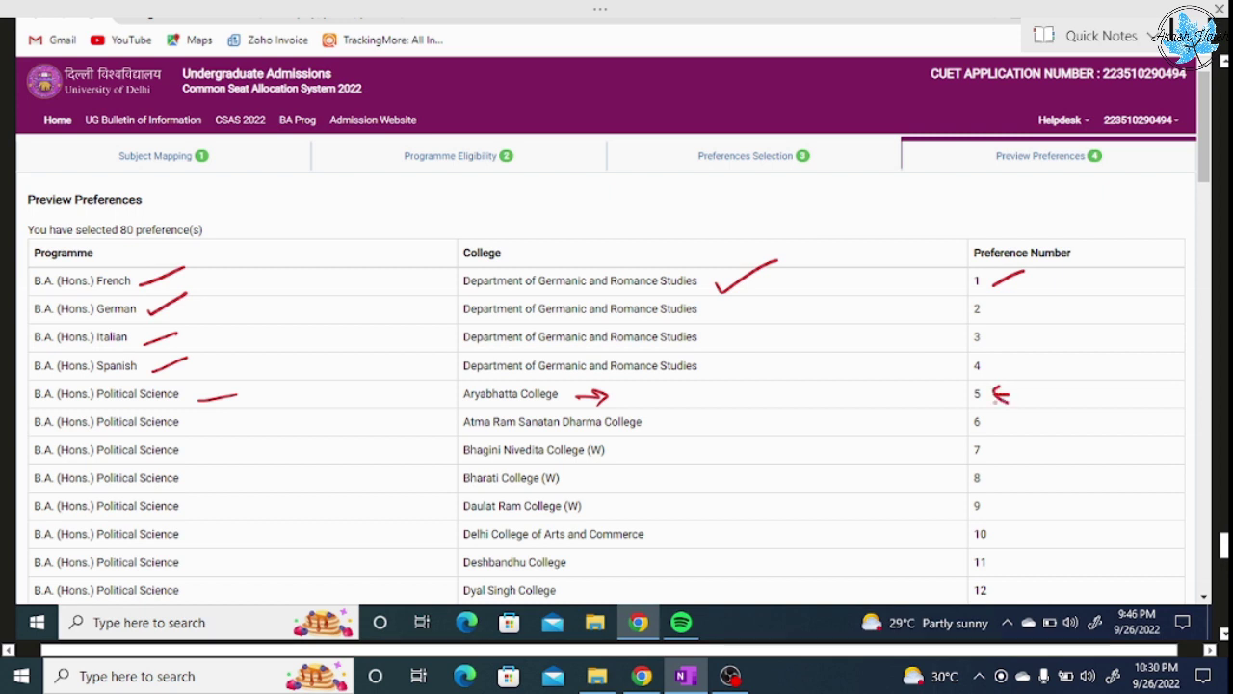
# Draw arrows beside the programme, college and preference number 6 in the Atma Ram Sanatan Dharma College row
pyautogui.moveTo(226, 424); pyautogui.dragTo(273, 425)
pyautogui.moveTo(252, 414)
pyautogui.mouseDown()
pyautogui.moveTo(274, 425)
pyautogui.moveTo(255, 440)
pyautogui.mouseUp()
pyautogui.moveTo(666, 422)
pyautogui.mouseDown()
pyautogui.moveTo(687, 423)
pyautogui.moveTo(675, 431)
pyautogui.mouseUp()
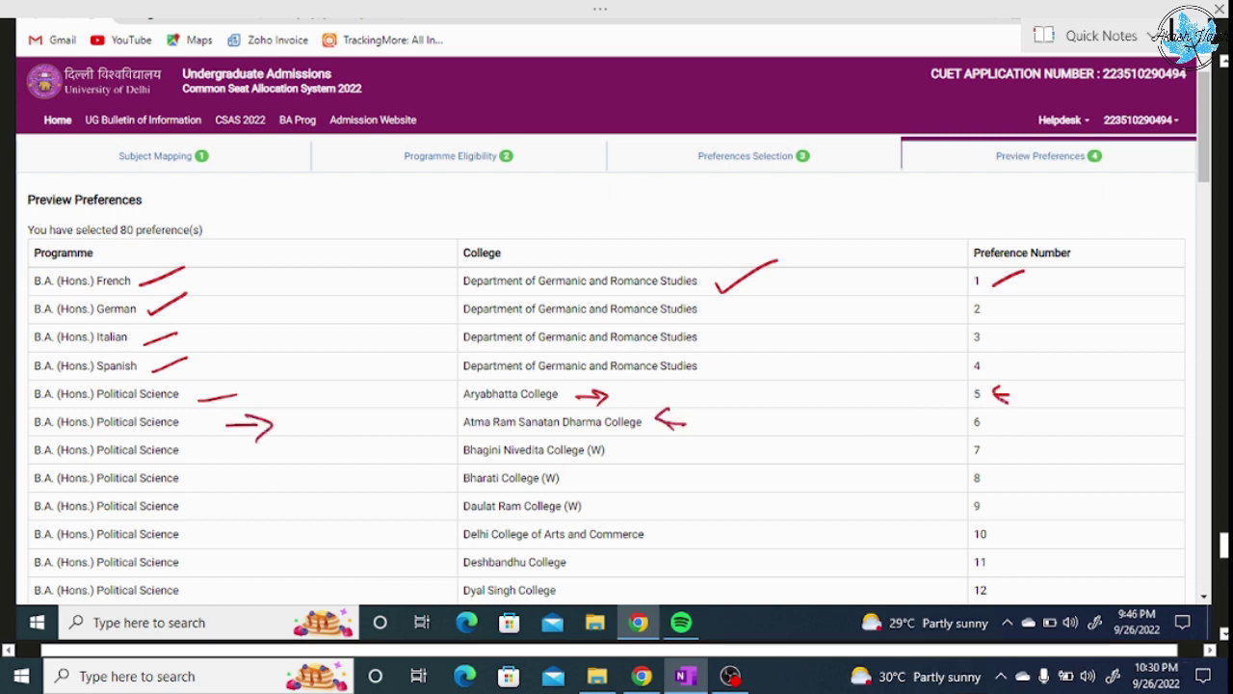
pyautogui.moveTo(1011, 431)
pyautogui.mouseDown()
pyautogui.moveTo(1001, 422)
pyautogui.moveTo(1027, 420)
pyautogui.mouseUp()
pyautogui.moveTo(1008, 413); pyautogui.dragTo(1001, 421)
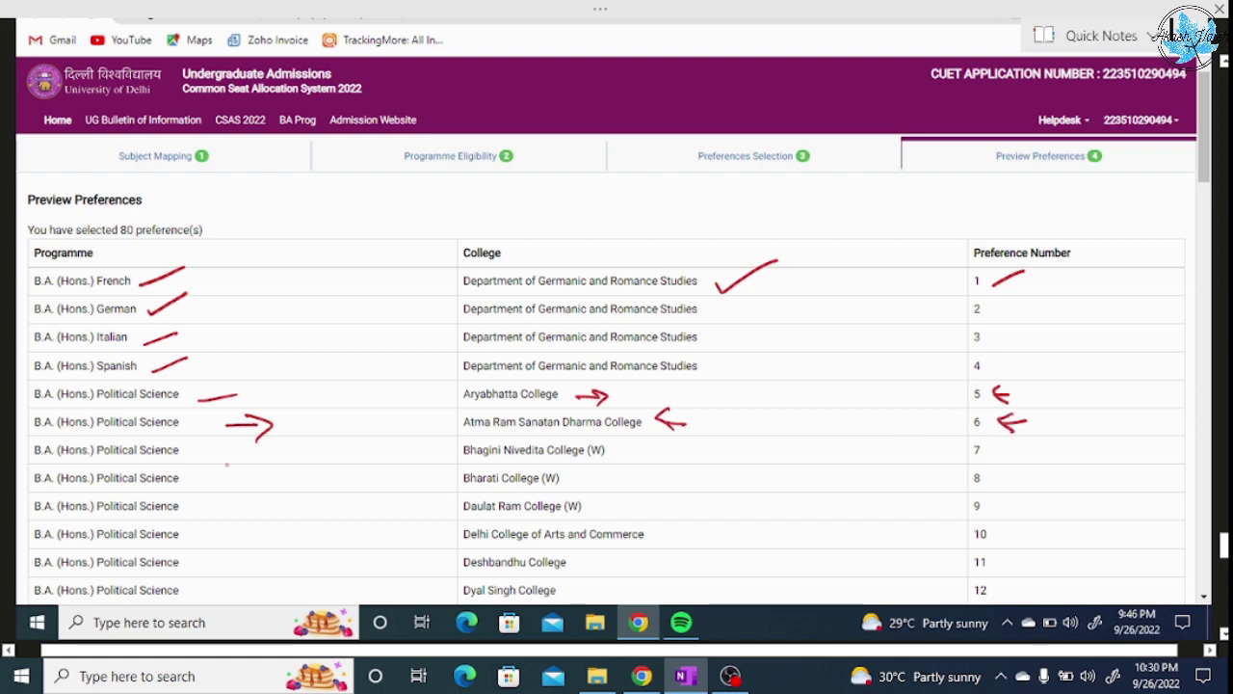
# Draw arrows beside the three entries of the Bhagini Nivedita College (W) row, and circle the 80 in the selected preferences count
pyautogui.moveTo(221, 452)
pyautogui.mouseDown()
pyautogui.moveTo(257, 452)
pyautogui.moveTo(258, 468)
pyautogui.mouseUp()
pyautogui.moveTo(651, 451); pyautogui.dragTo(622, 451)
pyautogui.moveTo(629, 444); pyautogui.dragTo(632, 456)
pyautogui.moveTo(1013, 443)
pyautogui.mouseDown()
pyautogui.moveTo(992, 453)
pyautogui.moveTo(1023, 443)
pyautogui.mouseUp()
pyautogui.moveTo(1009, 432); pyautogui.dragTo(988, 450)
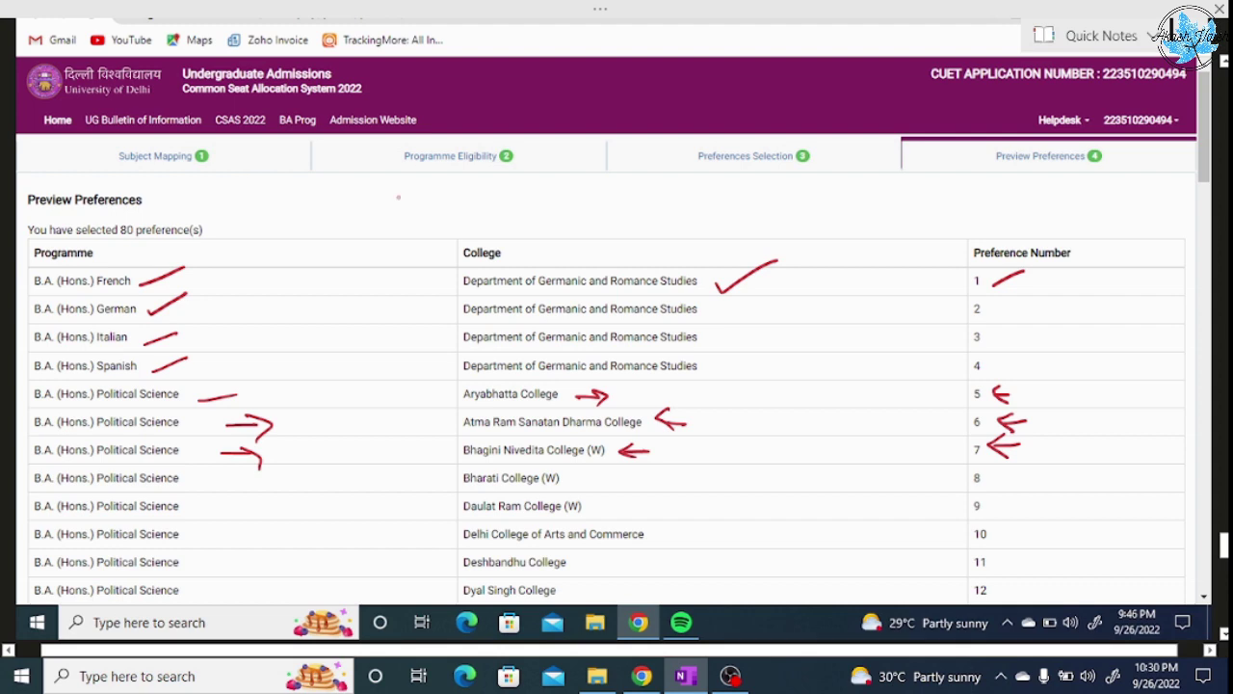
pyautogui.moveTo(128, 224)
pyautogui.mouseDown()
pyautogui.moveTo(147, 212)
pyautogui.moveTo(123, 246)
pyautogui.moveTo(137, 247)
pyautogui.mouseUp()
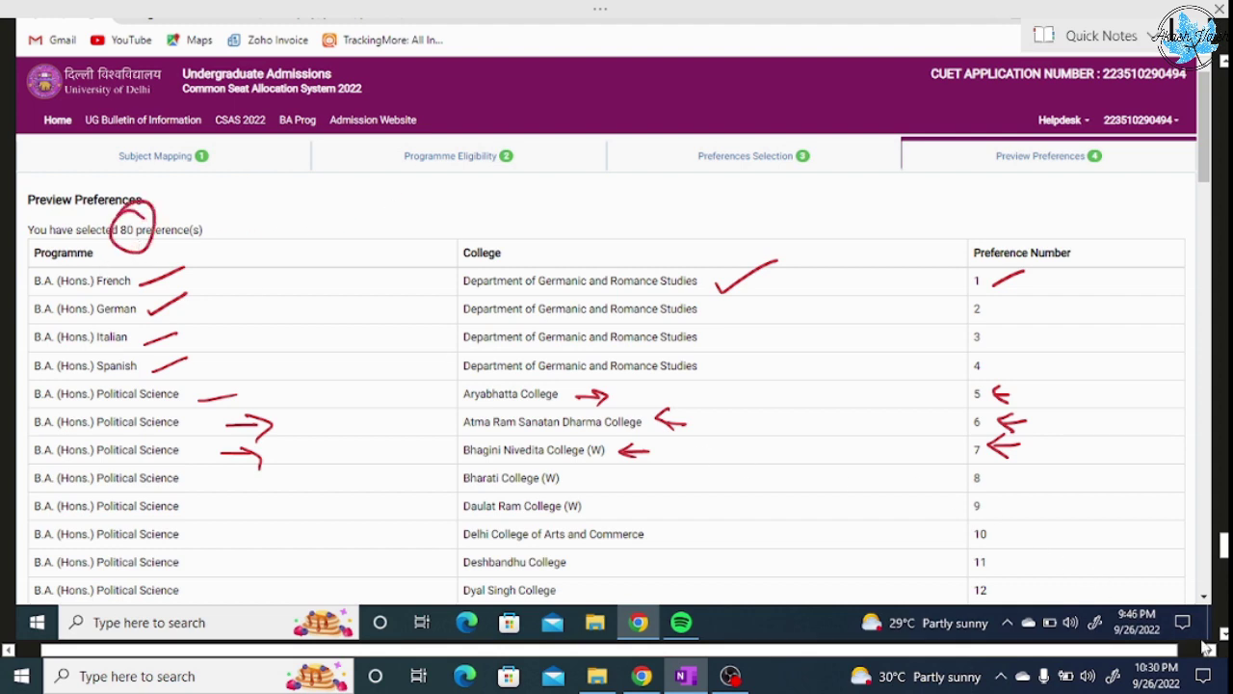
# Circle Update Preferences Selection below the end of the preview list and draw a stroke across Submit Preferences Selection
pyautogui.scroll(-3, 1224, 641)
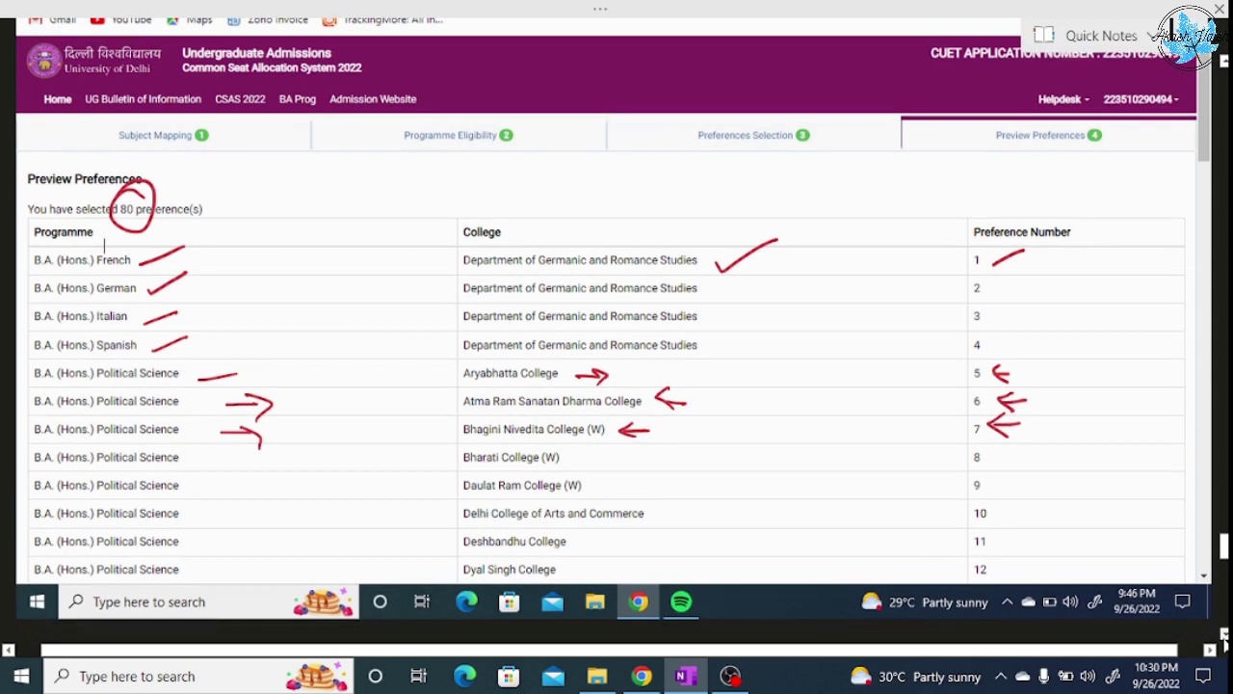
pyautogui.scroll(-8, 1224, 637)
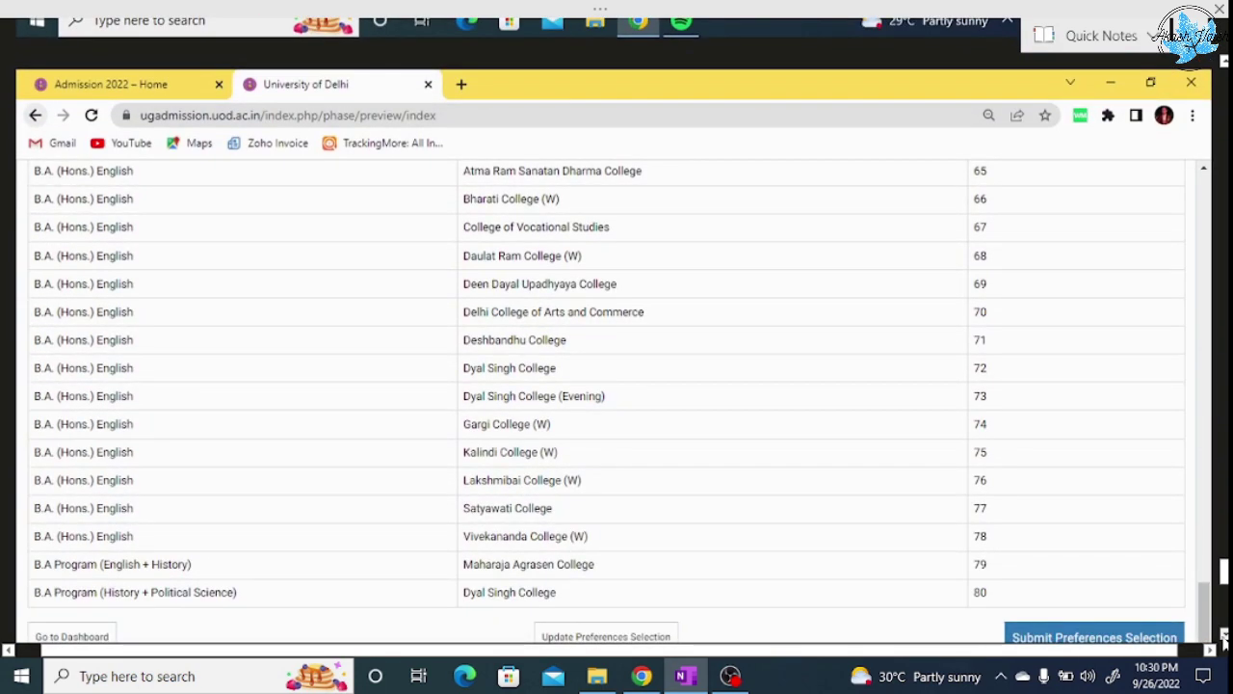
pyautogui.scroll(-1, 1223, 638)
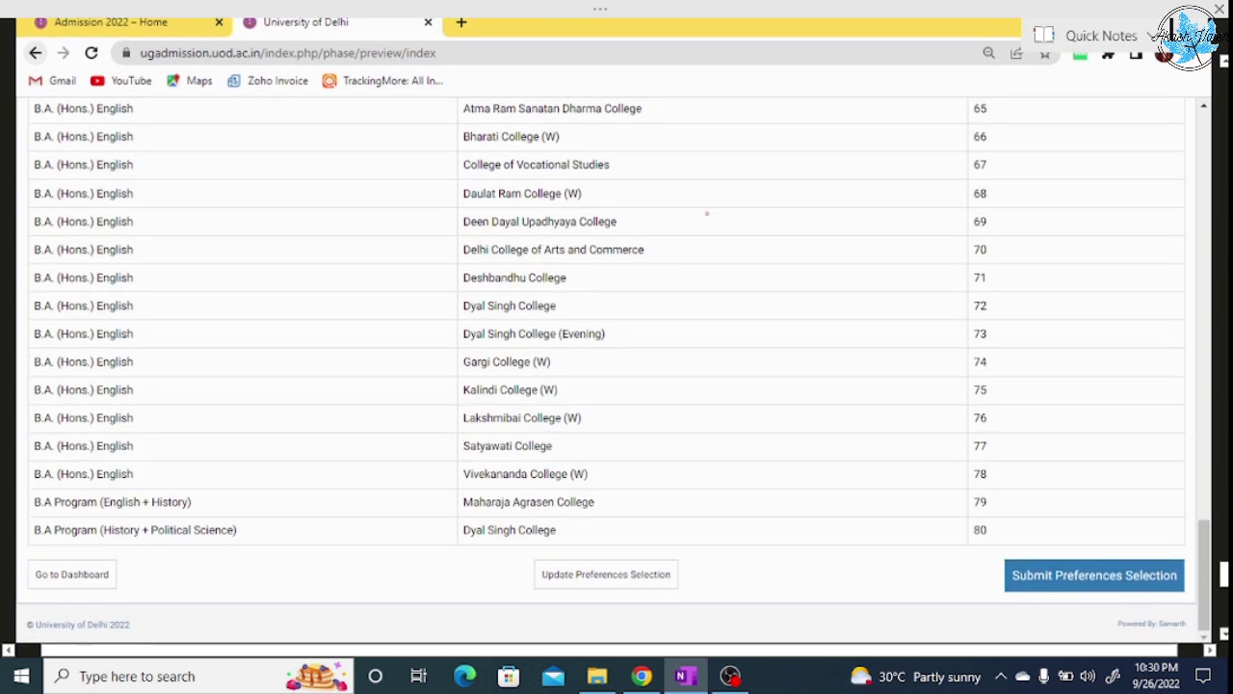
pyautogui.moveTo(609, 555)
pyautogui.mouseDown()
pyautogui.moveTo(579, 607)
pyautogui.moveTo(545, 574)
pyautogui.mouseUp()
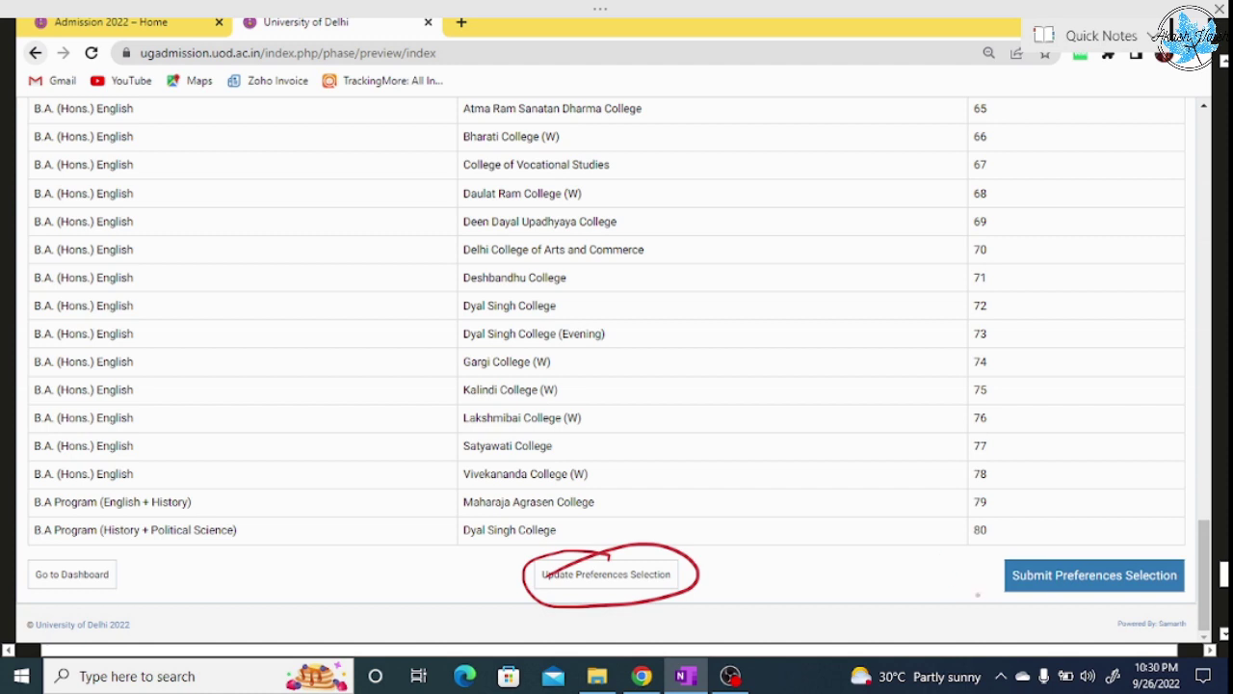
pyautogui.moveTo(969, 597); pyautogui.dragTo(1040, 558)
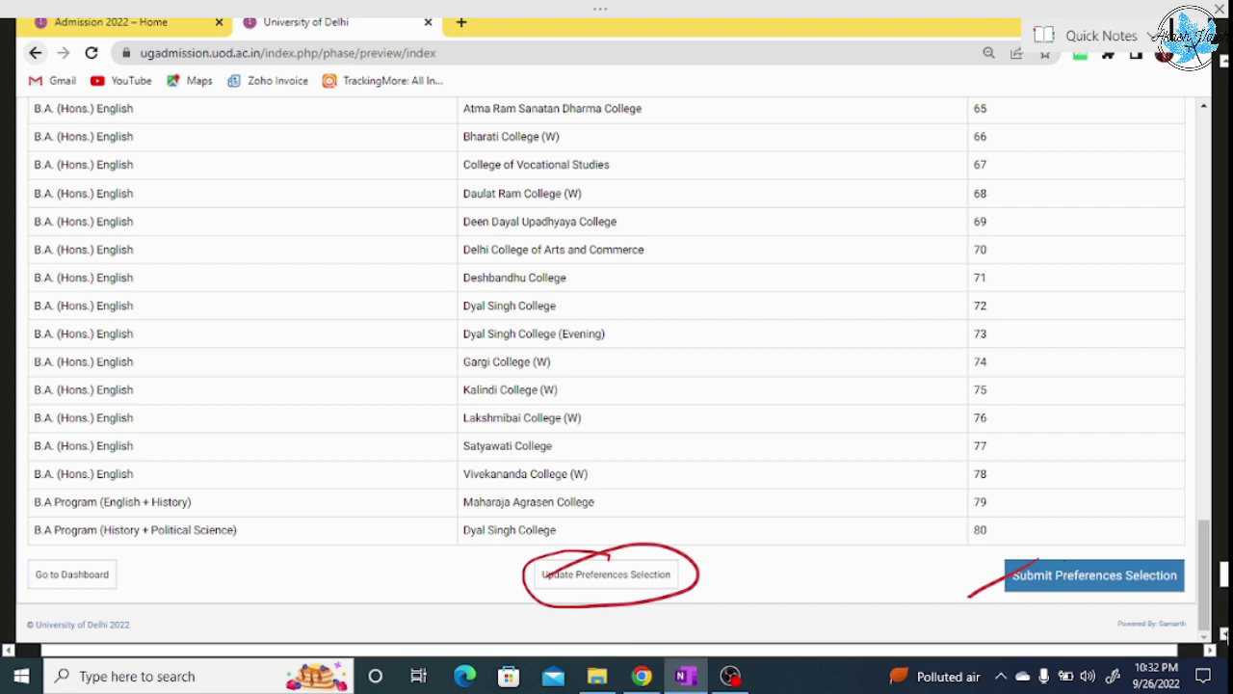
# Box the "Preferences submitted successfully." message in the dashboard screenshot, and circle the account menu and the Application Phase 2 Start button
pyautogui.scroll(-1, 1217, 636)
pyautogui.scroll(-4, 961, 424)
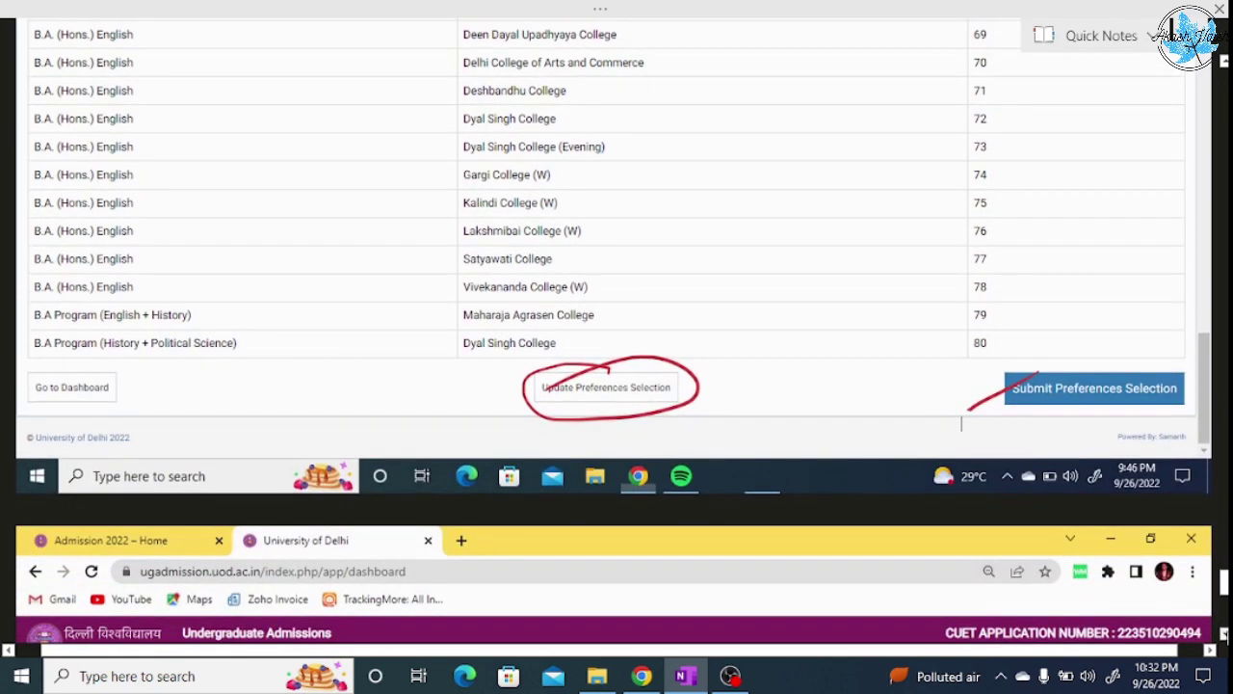
pyautogui.scroll(-7, 962, 424)
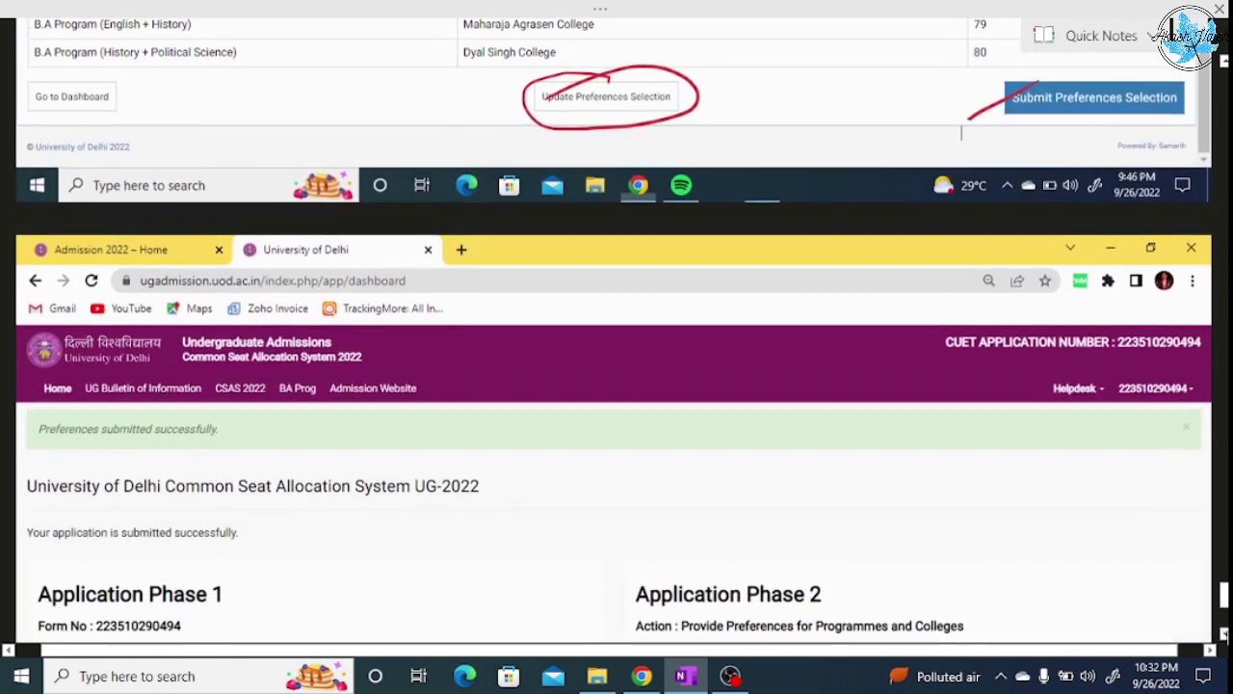
pyautogui.scroll(-3, 962, 424)
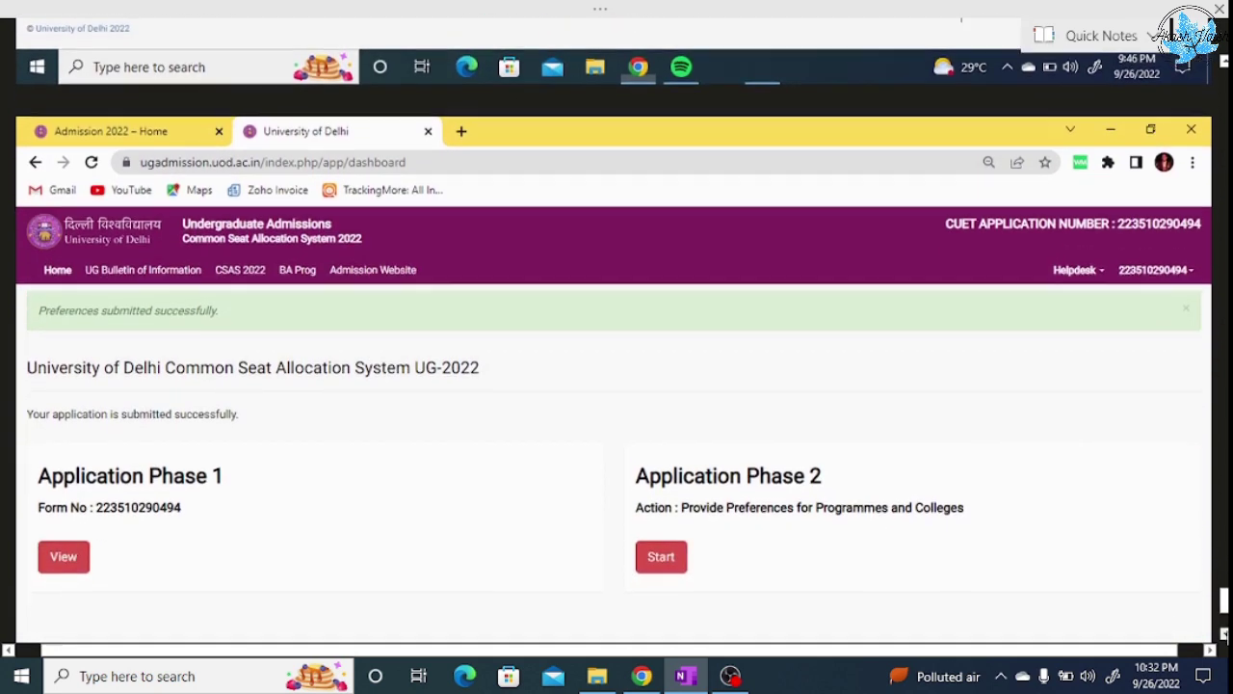
pyautogui.scroll(-3, 961, 424)
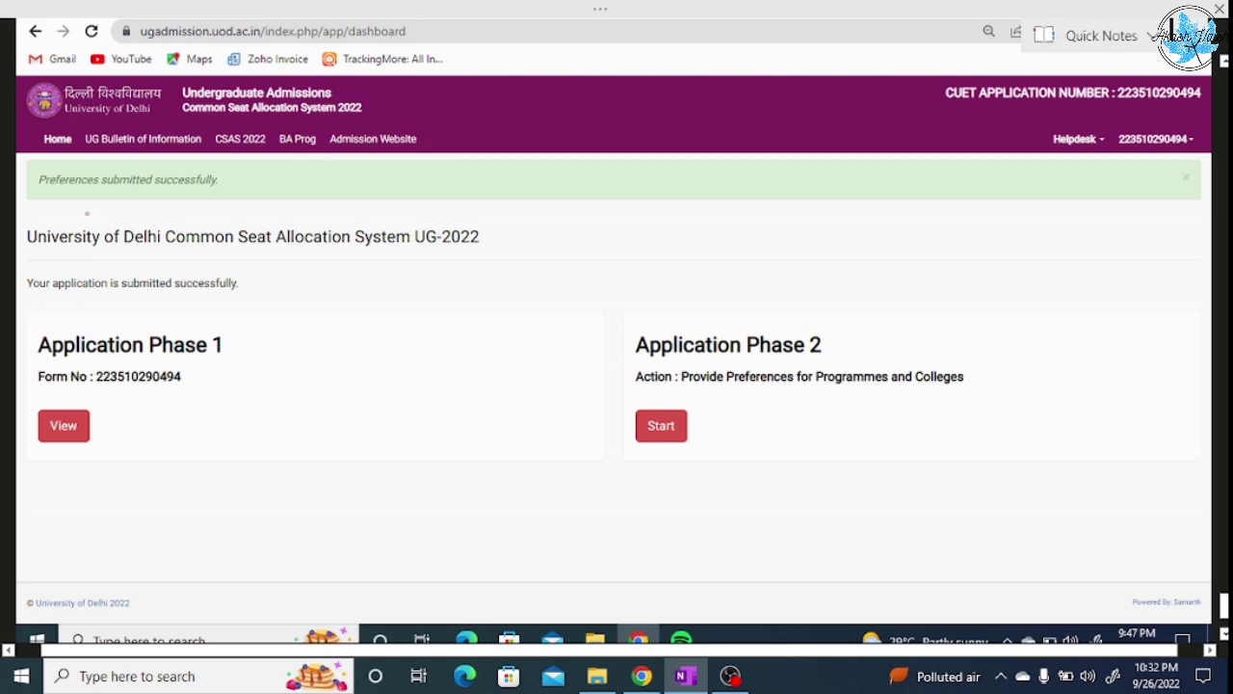
pyautogui.moveTo(27, 207)
pyautogui.mouseDown()
pyautogui.moveTo(235, 187)
pyautogui.moveTo(241, 161)
pyautogui.moveTo(41, 167)
pyautogui.moveTo(25, 200)
pyautogui.moveTo(58, 205)
pyautogui.mouseUp()
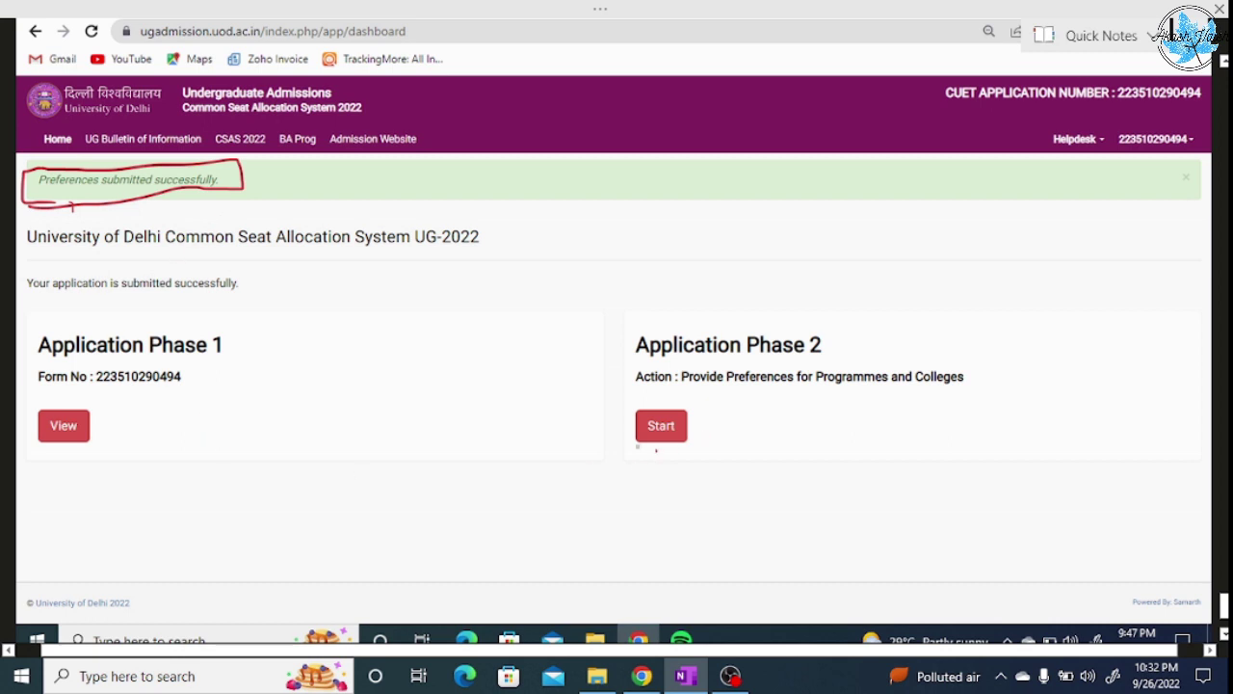
pyautogui.moveTo(1108, 159); pyautogui.dragTo(1178, 173)
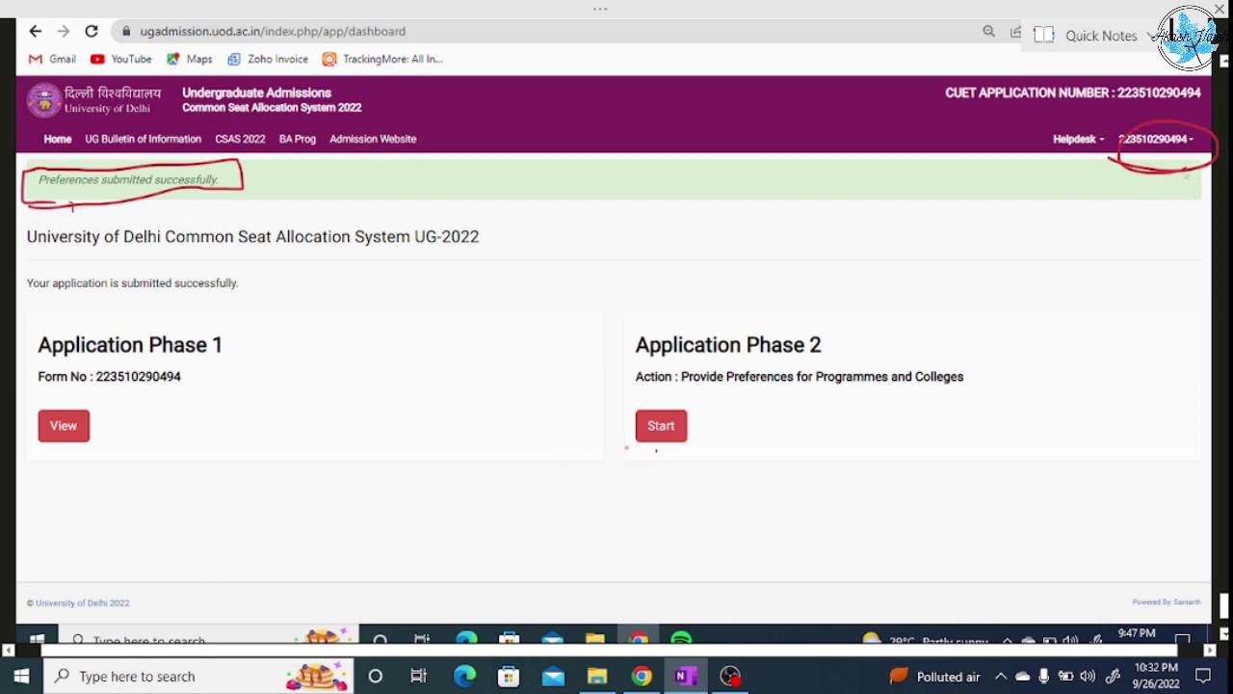
pyautogui.moveTo(627, 447); pyautogui.dragTo(674, 462)
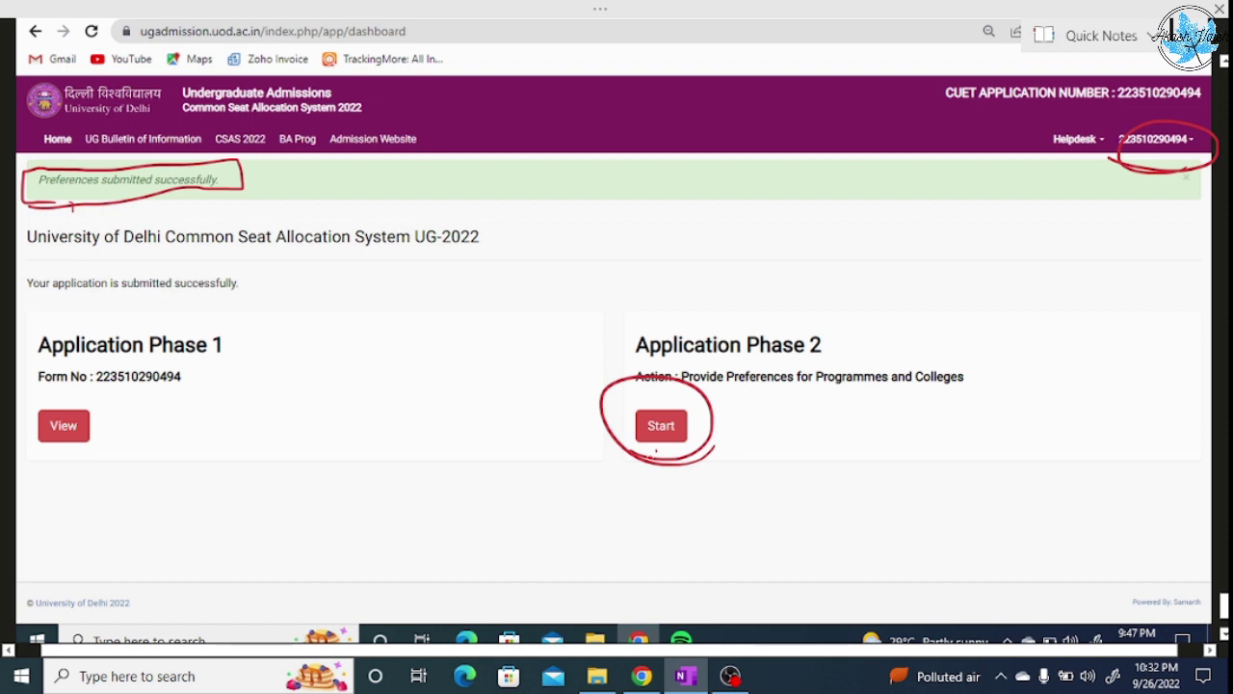